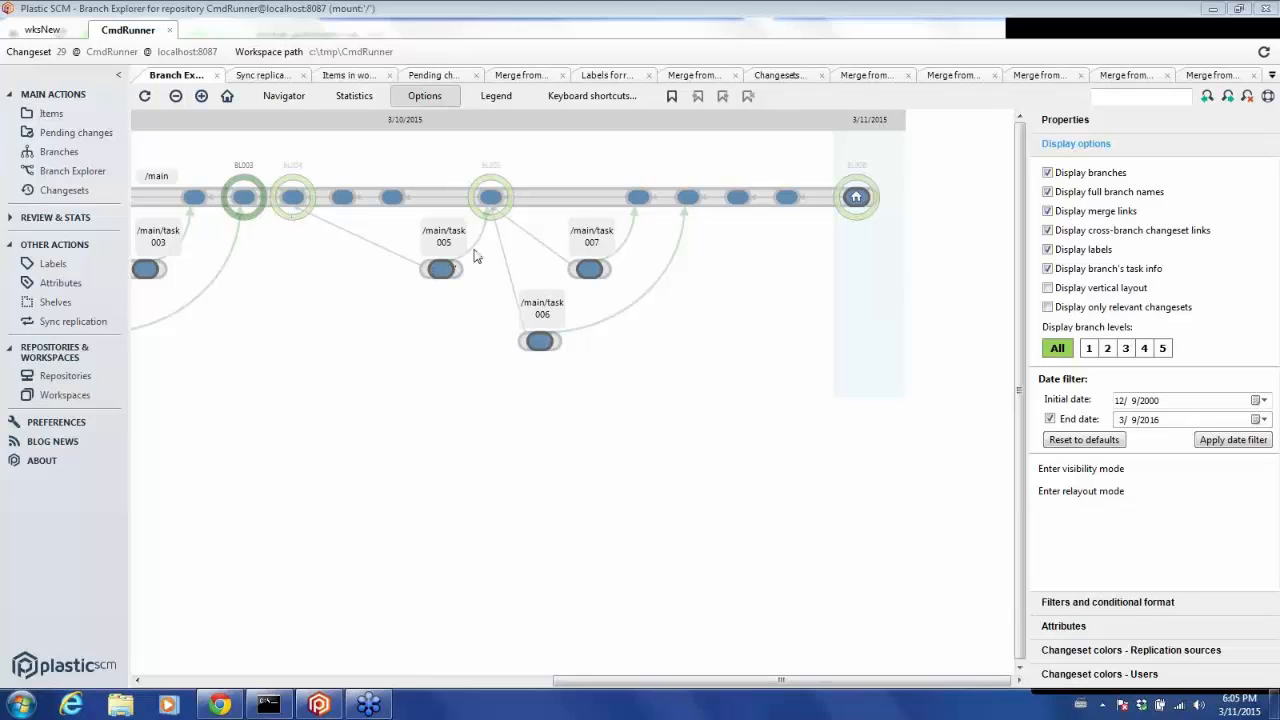
Inspect changeset 21 on the /main/task005 branch and its merge link in the Branch Explorer.
mouse_move(476, 256)
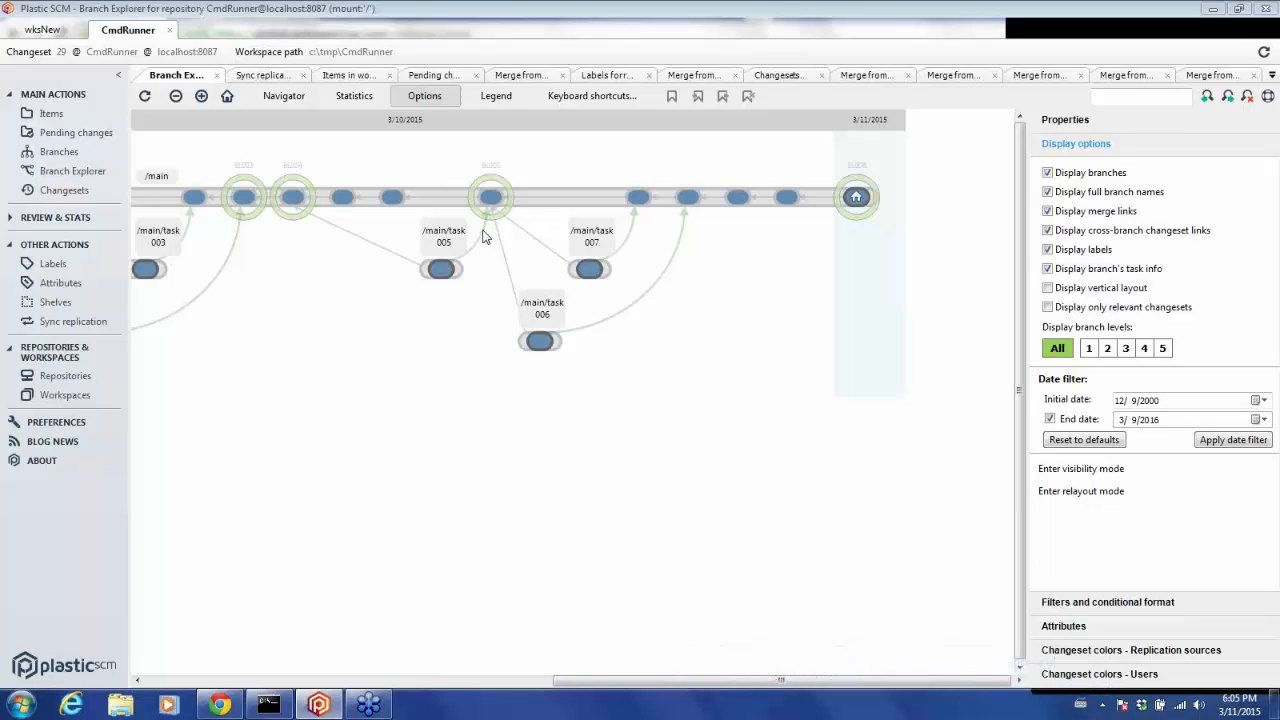
mouse_move(480, 232)
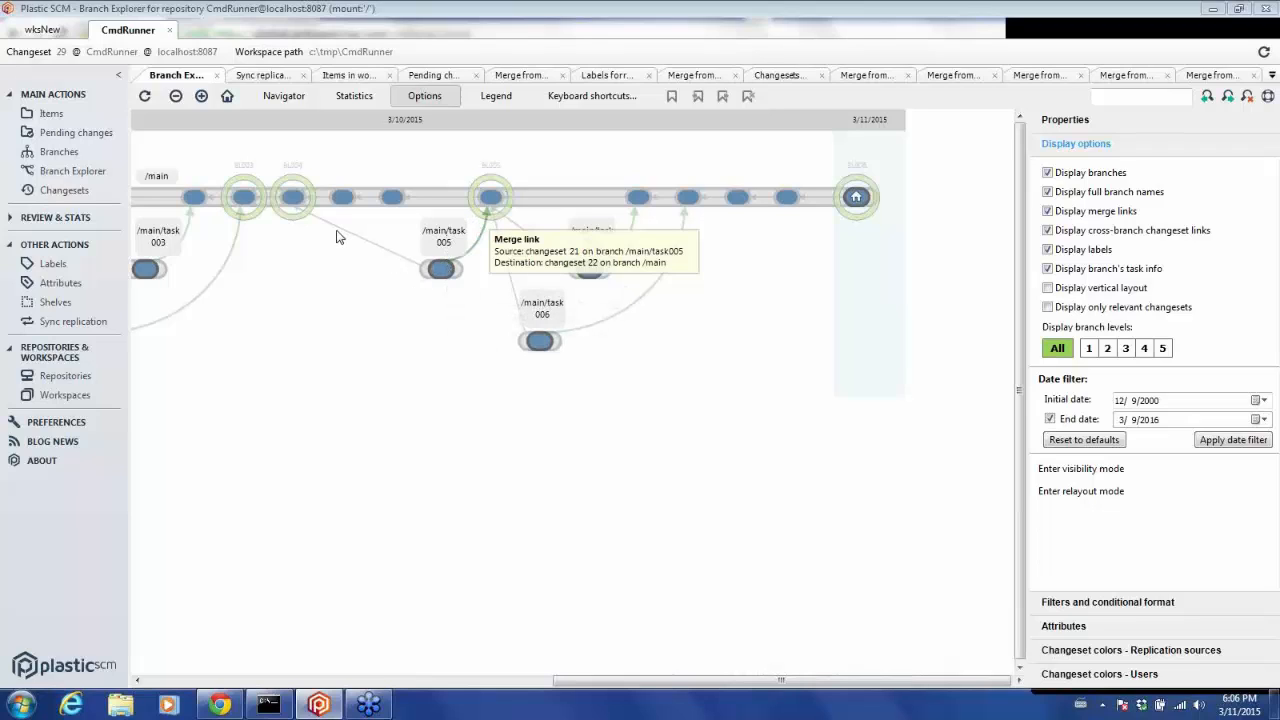
click(438, 273)
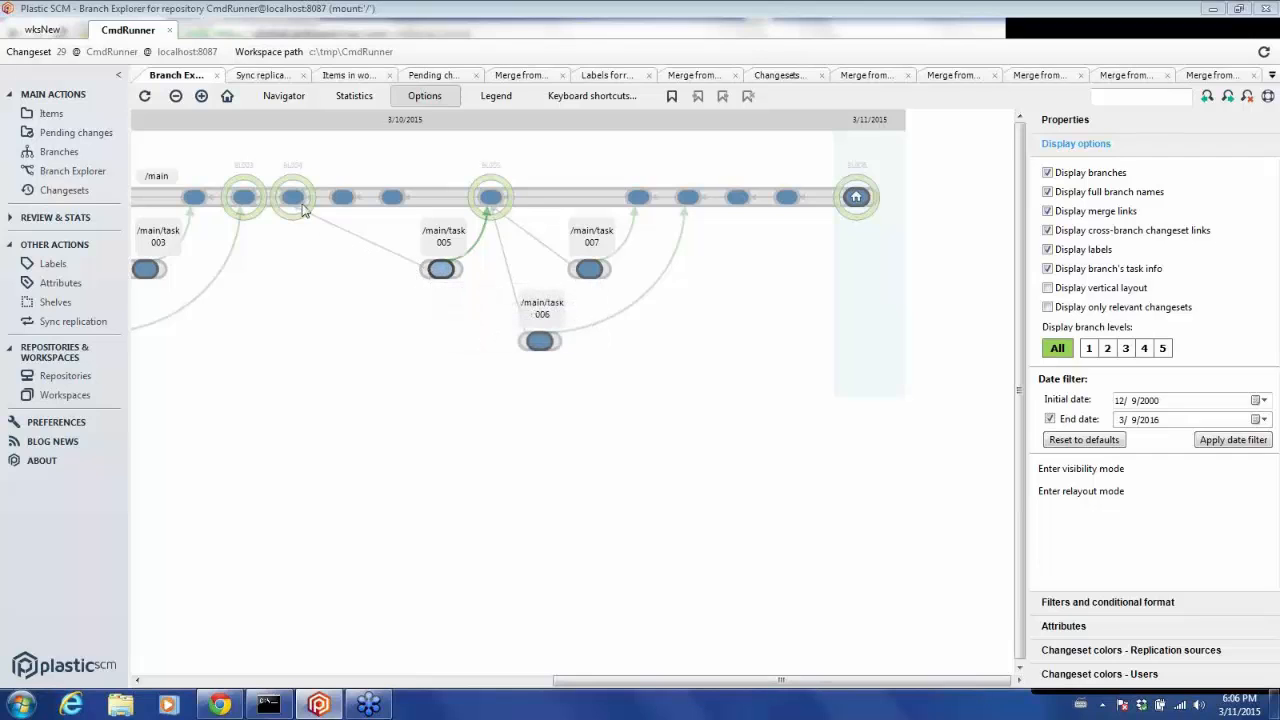
mouse_move(290, 202)
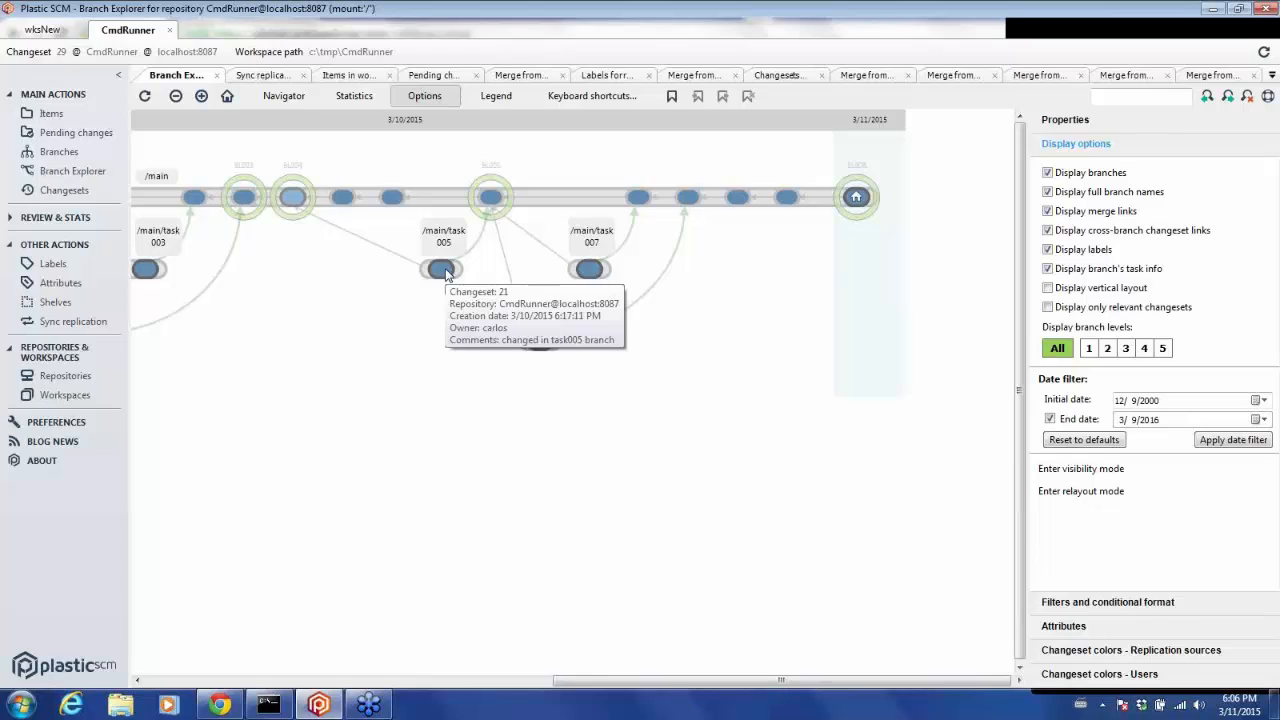
click(446, 272)
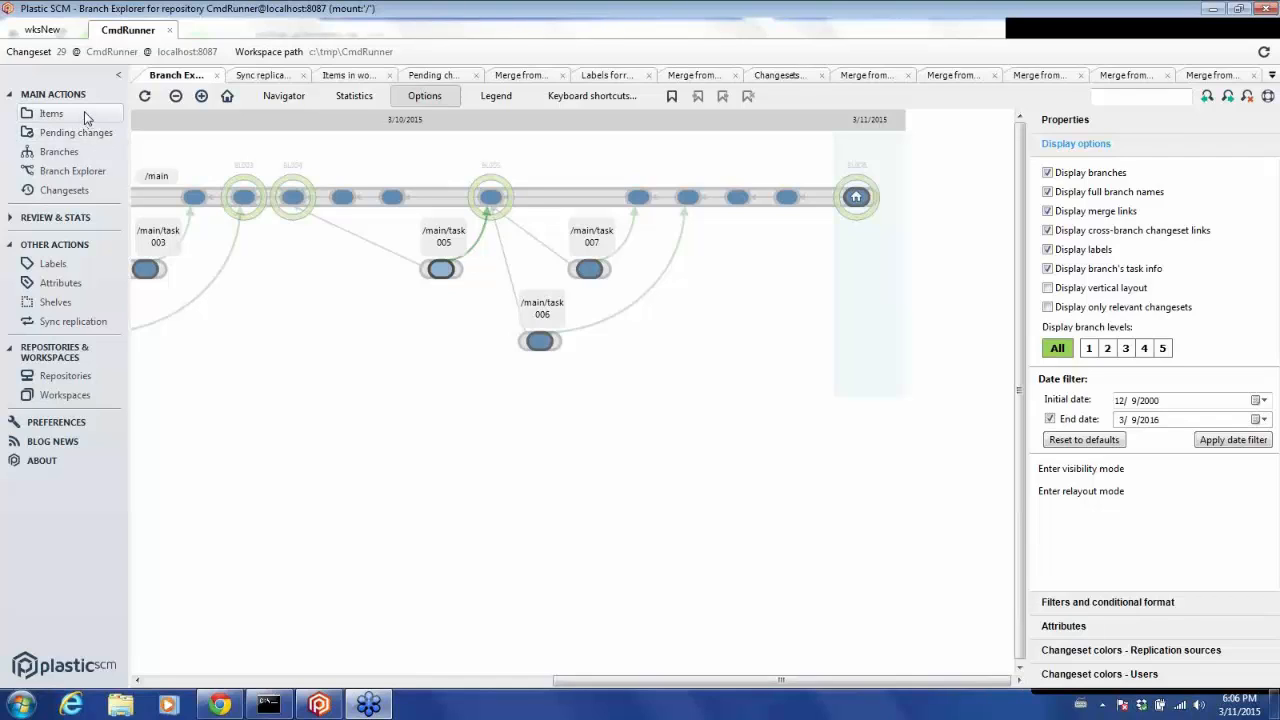
Check out Program.cs in the CmdRunnerExample folder of the workspace items.
click(52, 114)
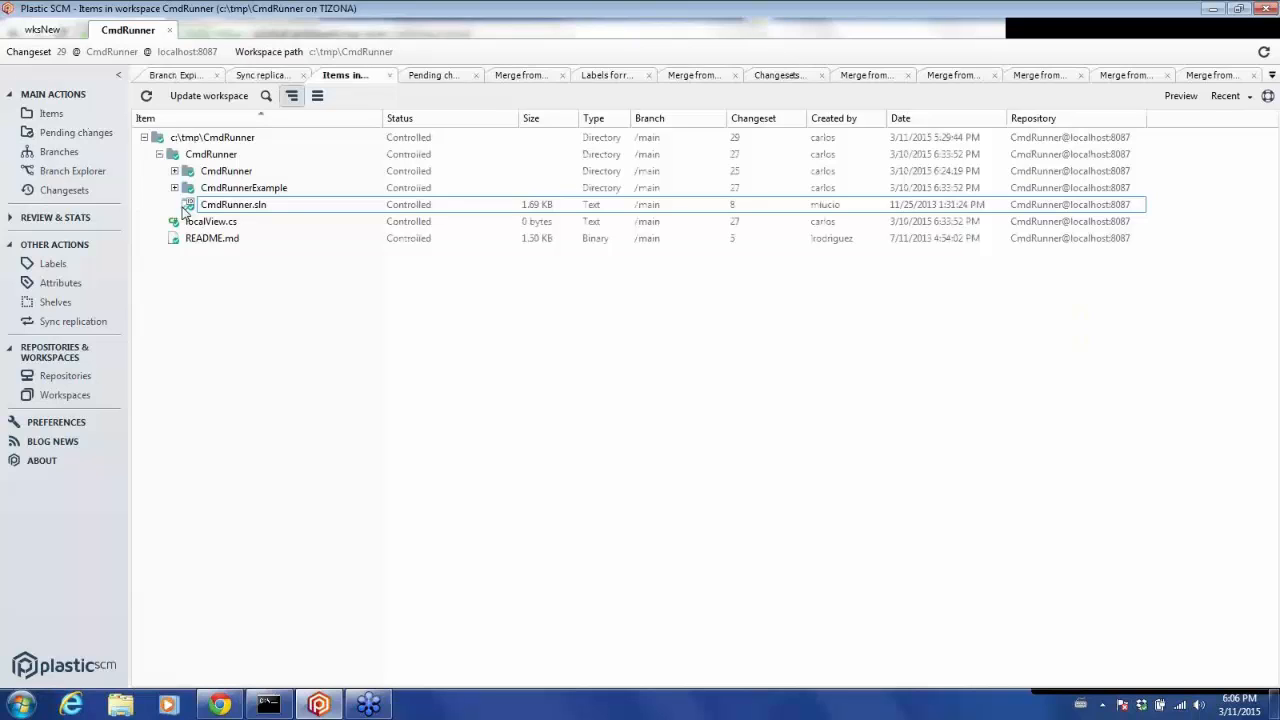
click(175, 189)
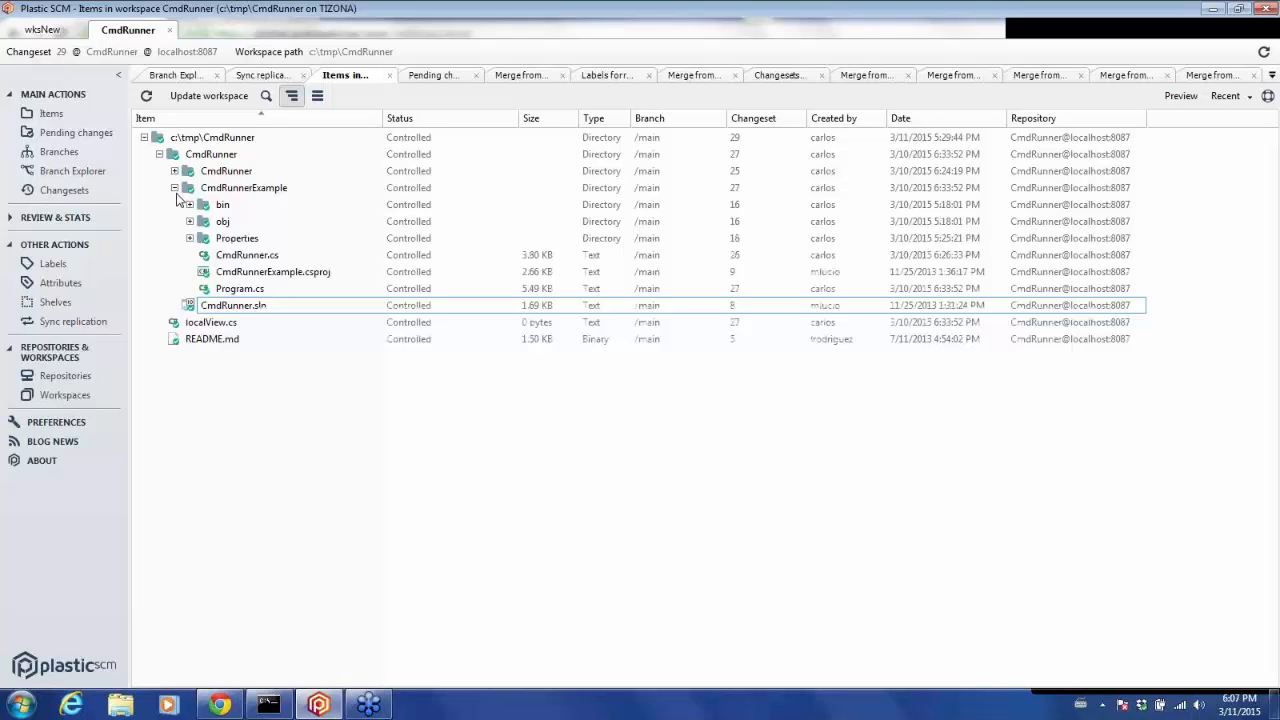
click(227, 291)
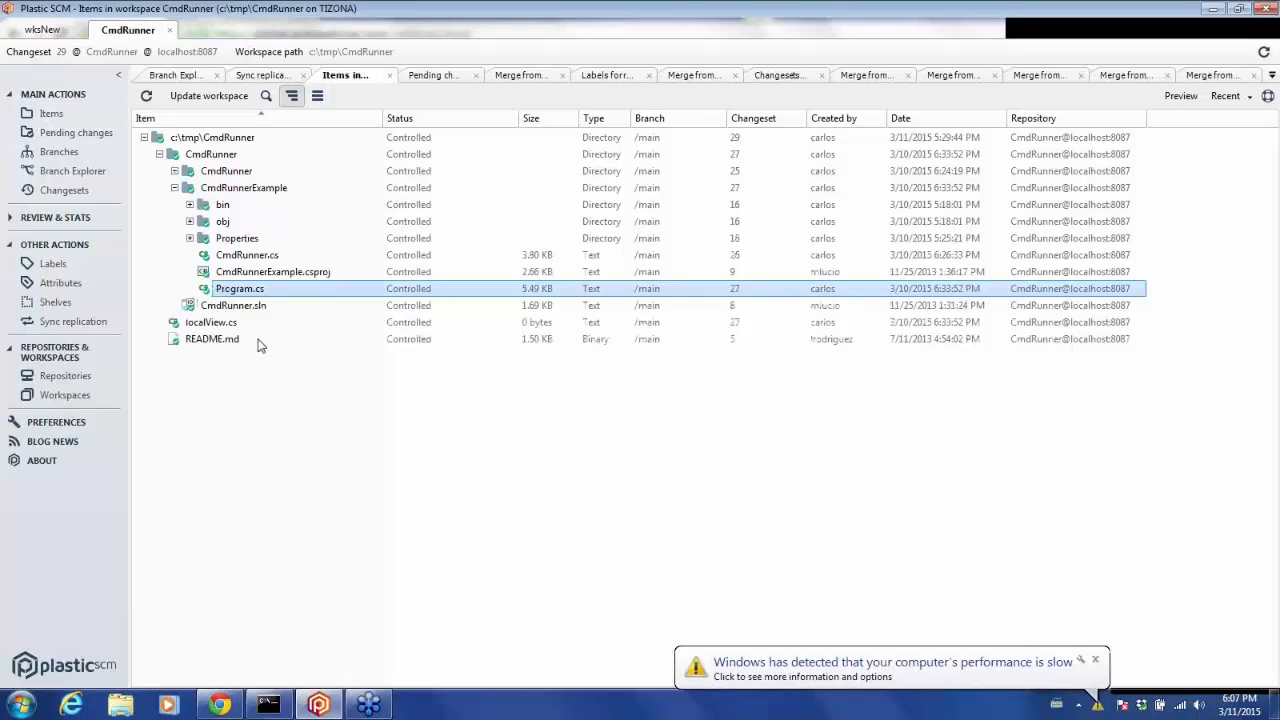
right_click(256, 297)
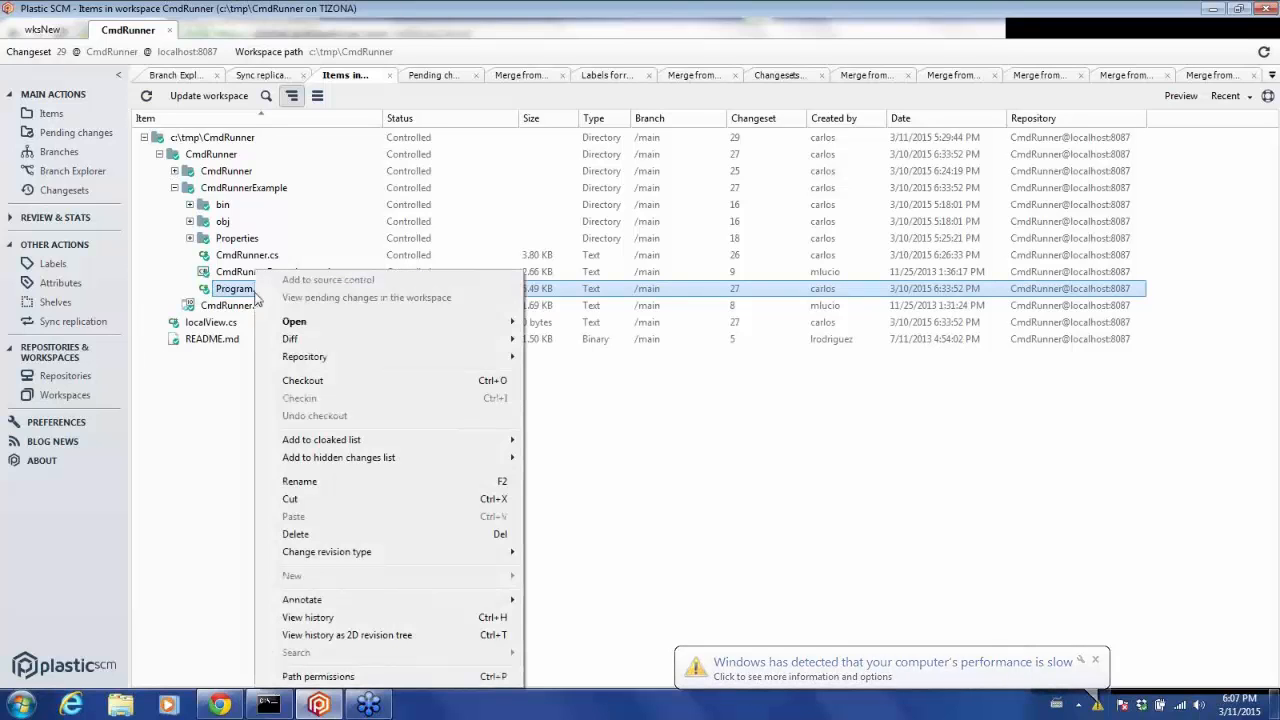
click(300, 384)
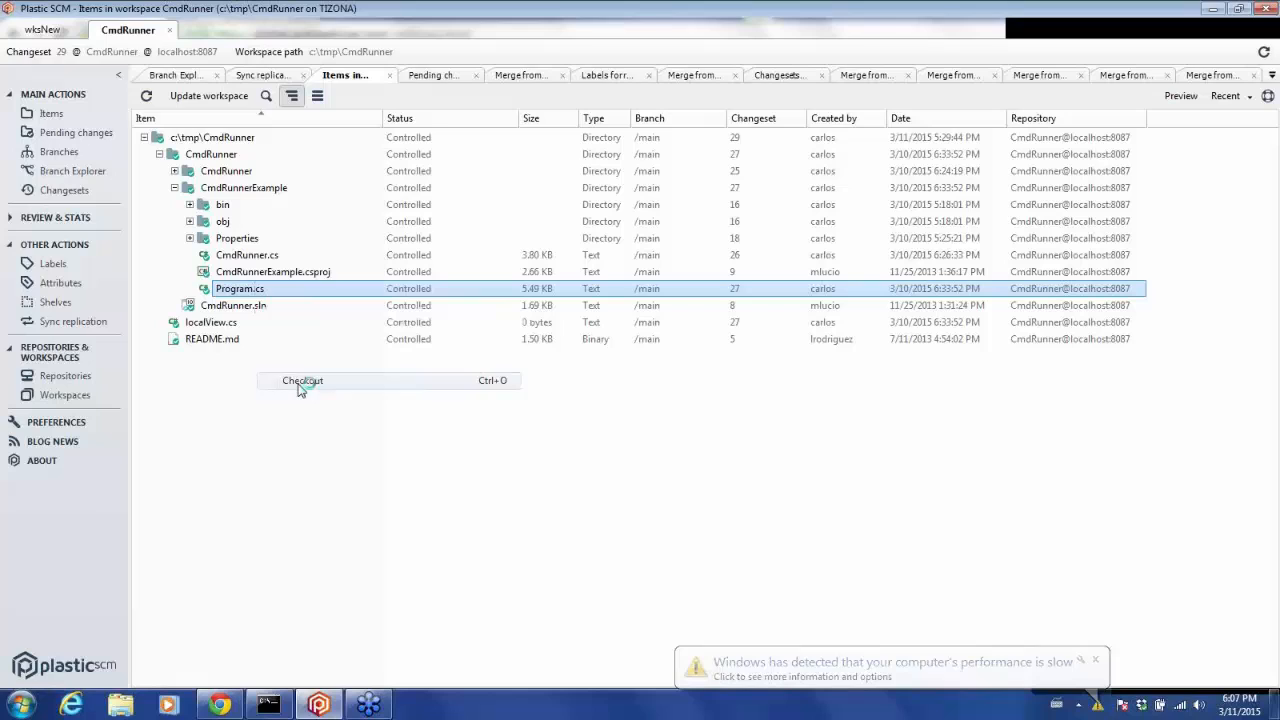
Open Program.cs with Notepad++.
right_click(268, 295)
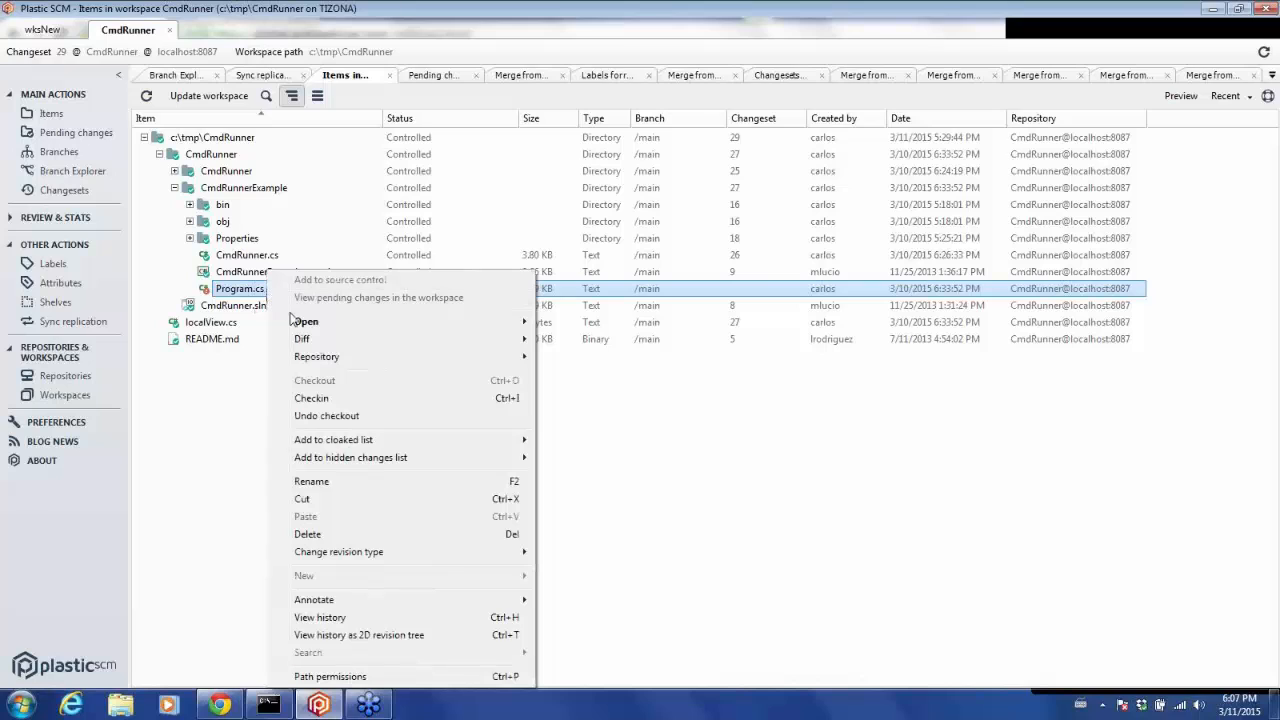
mouse_move(367, 325)
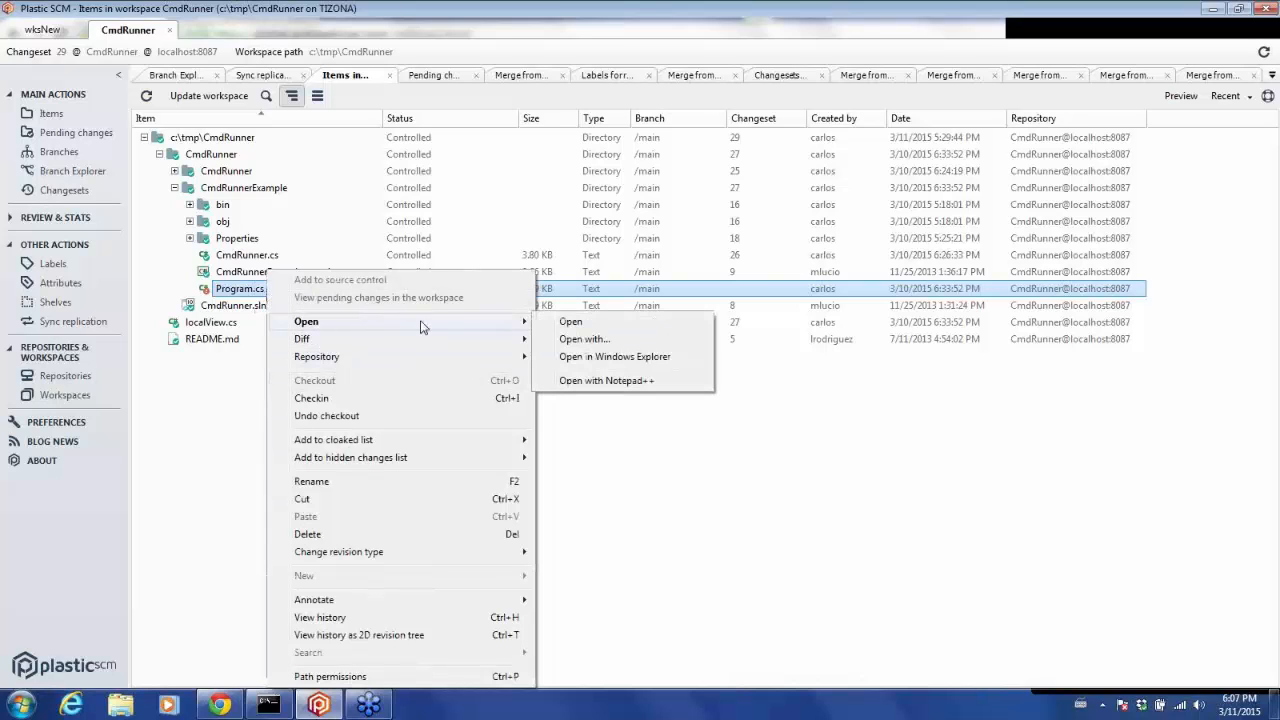
click(585, 381)
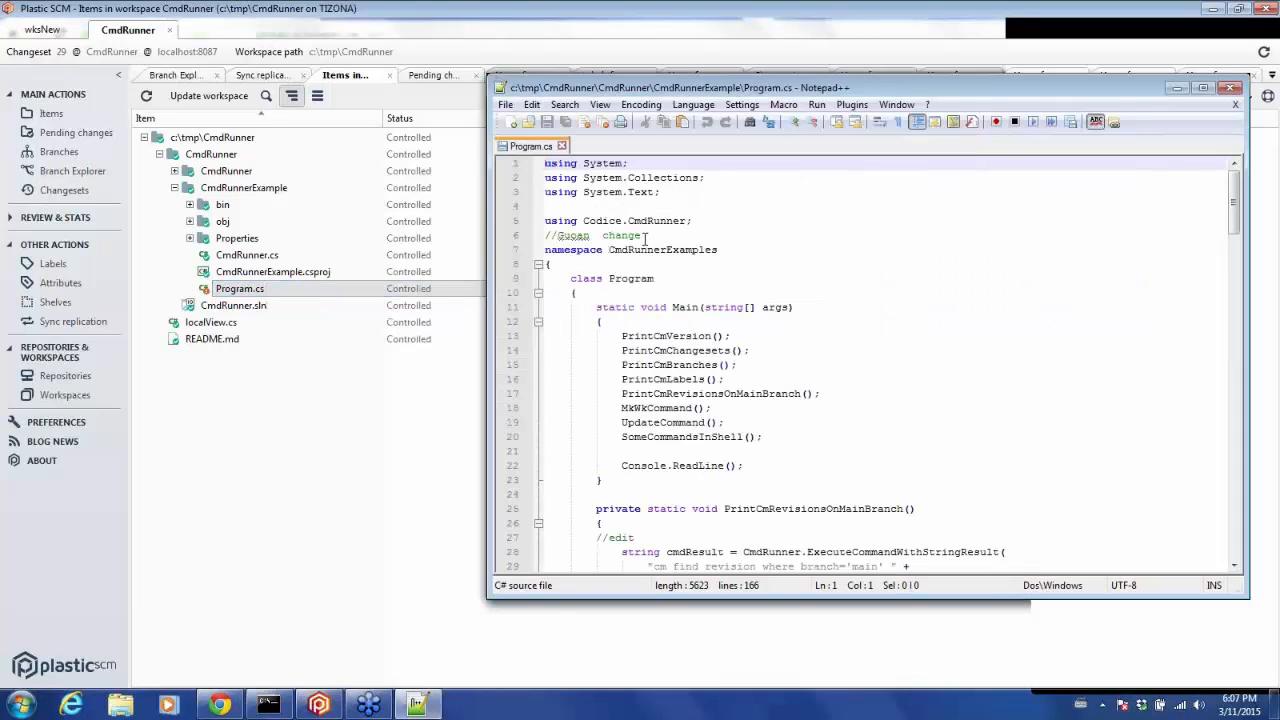
Replace the comment text on line 6 with change 1 and save the file.
drag(641, 235, 559, 237)
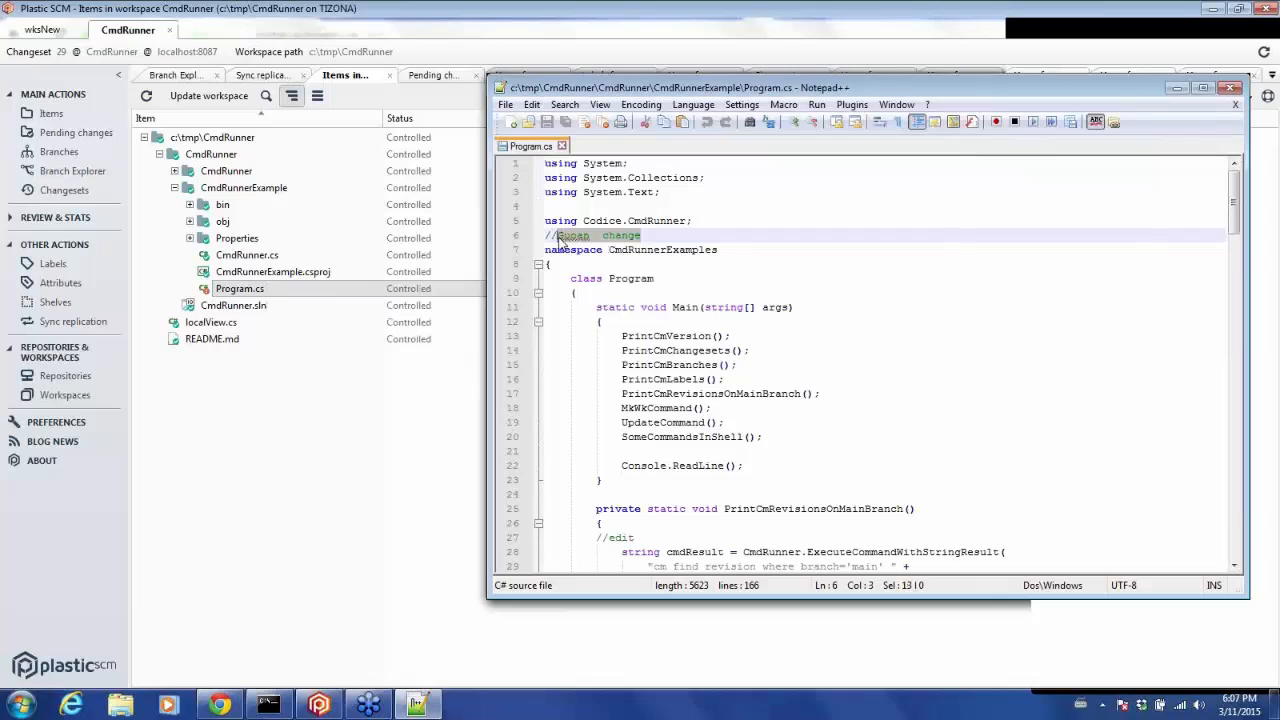
text(chenge 1)
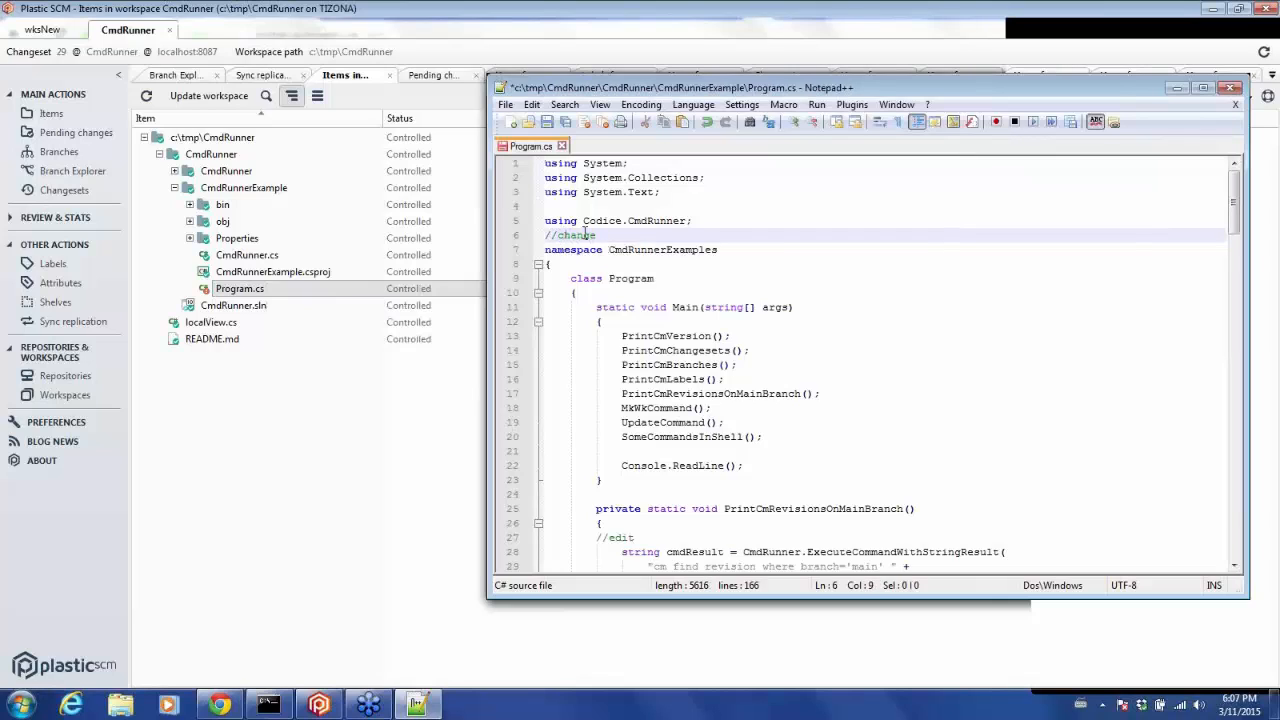
click(547, 122)
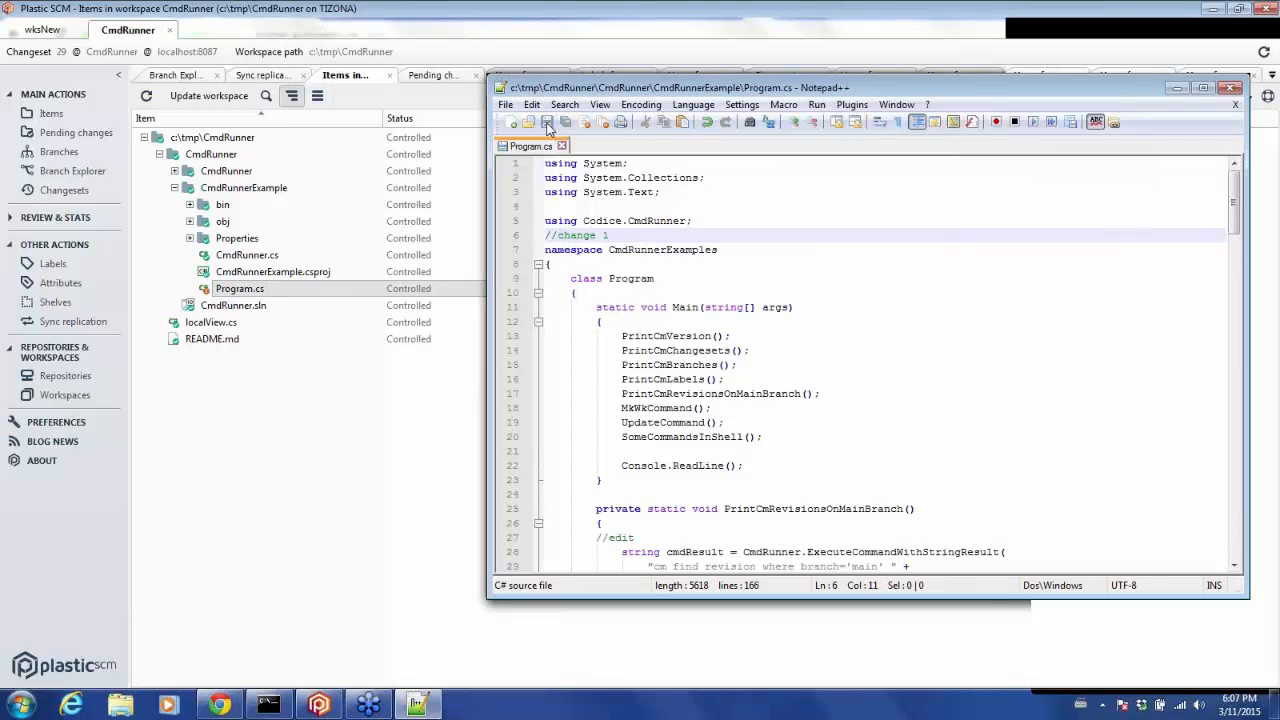
Check in the pending change to Program.cs with the comment commit change.
click(265, 352)
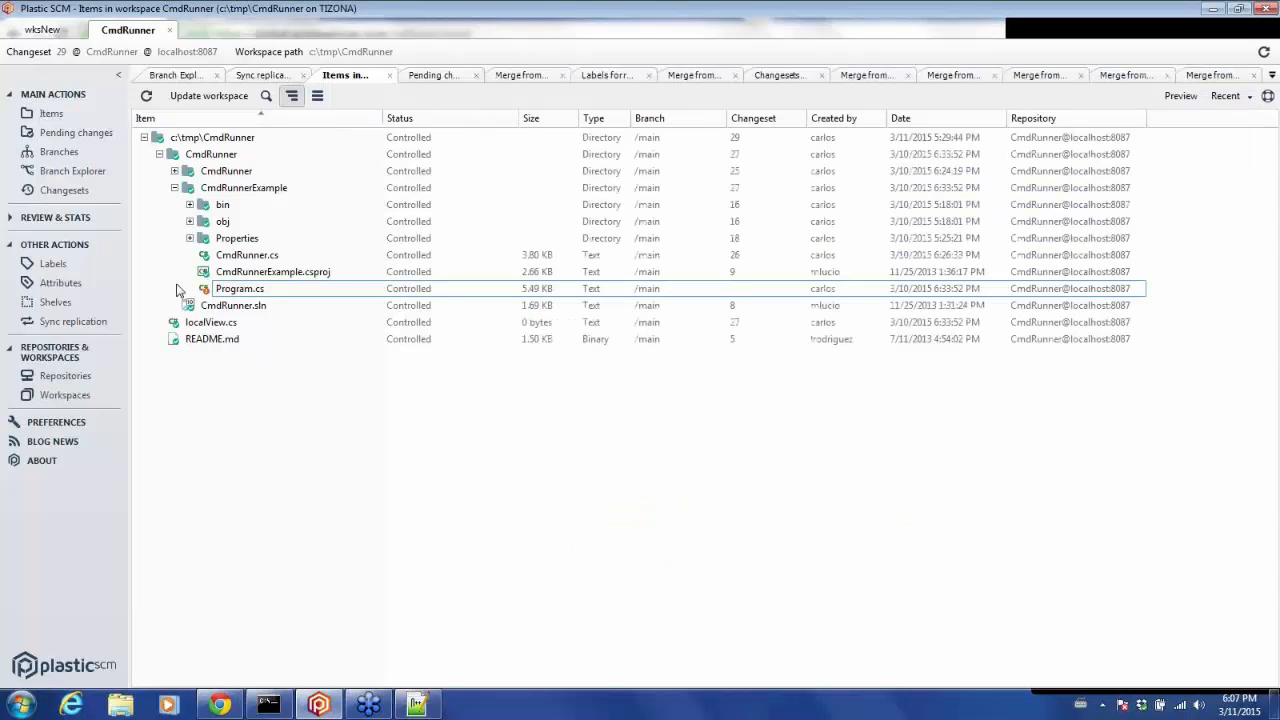
click(146, 95)
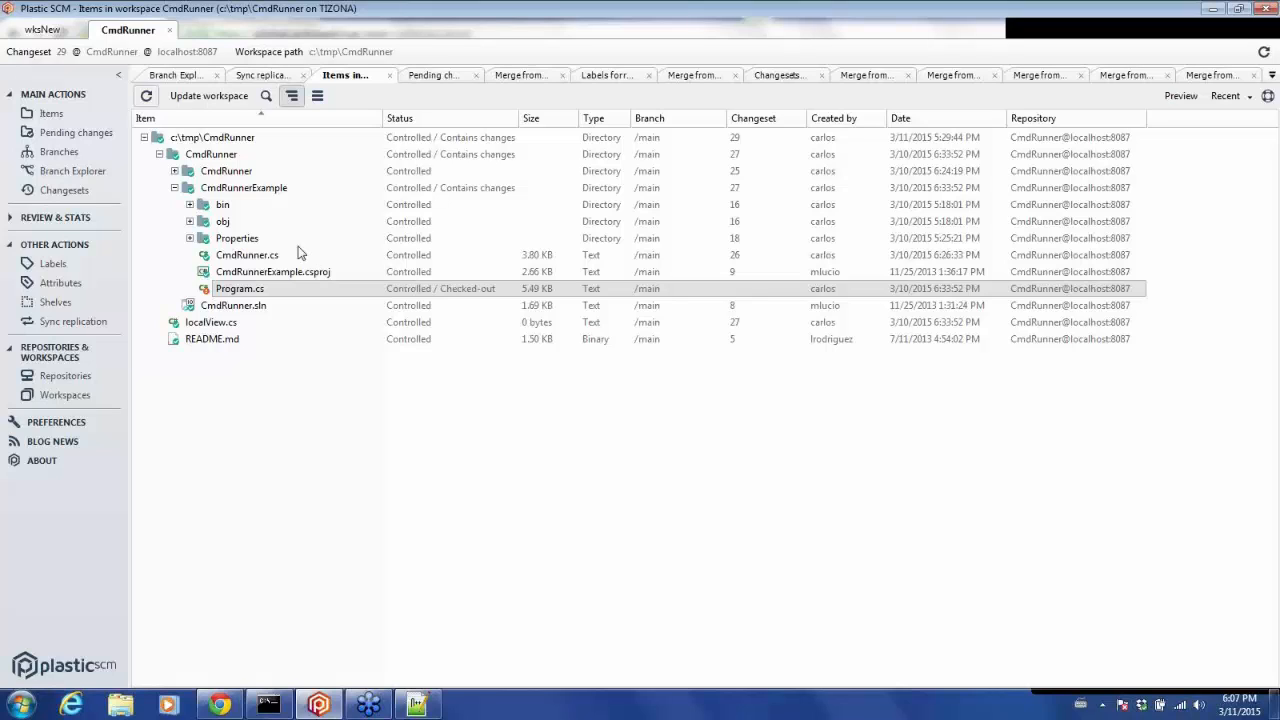
click(96, 135)
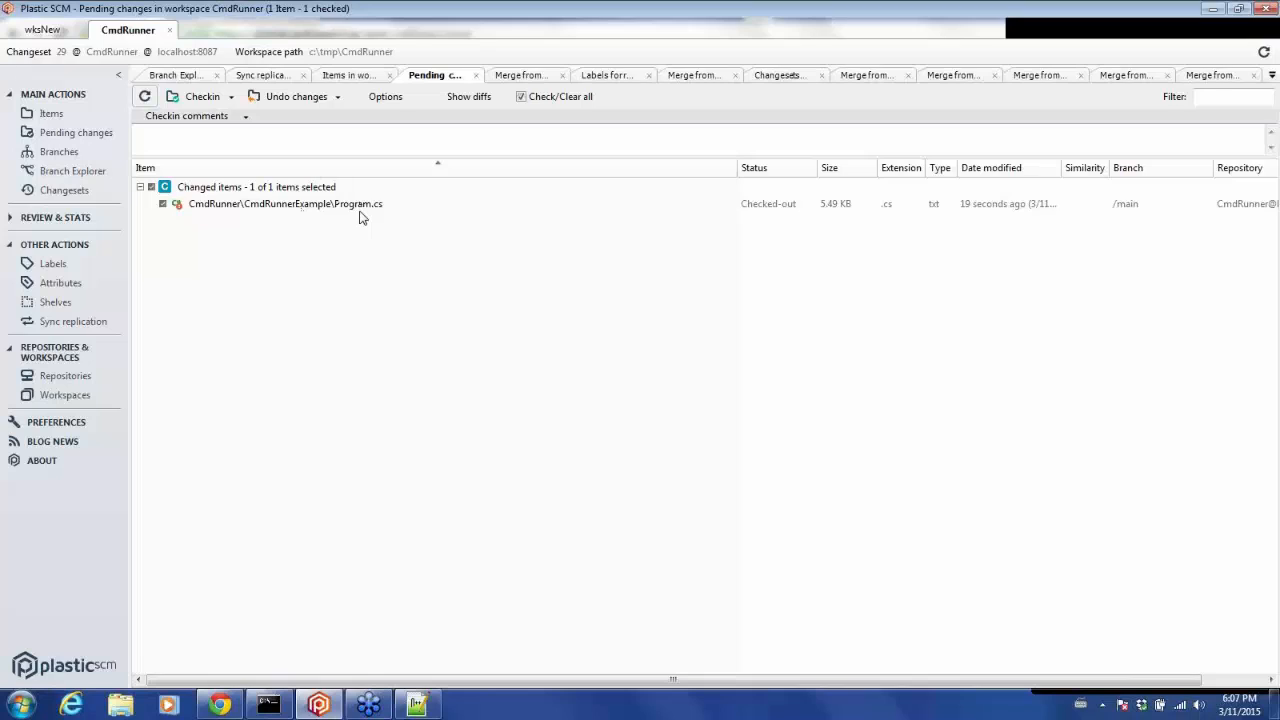
click(241, 142)
text(commit)
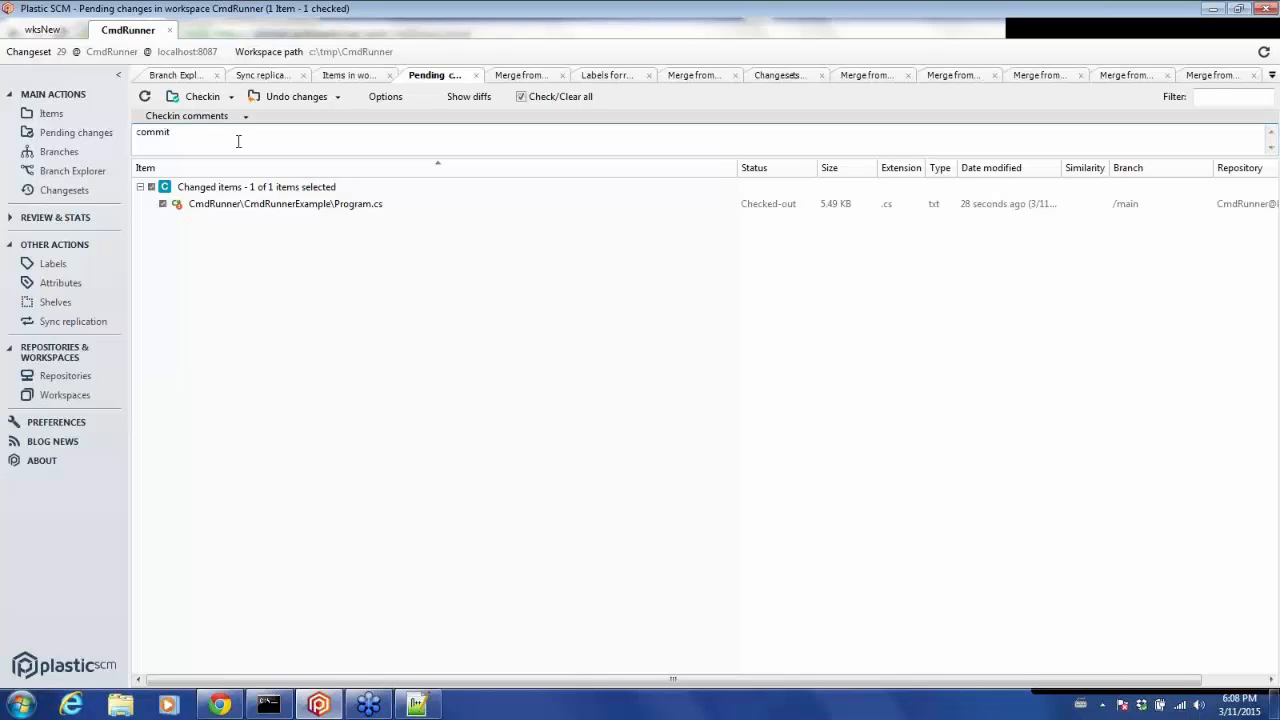
text( change1)
click(195, 97)
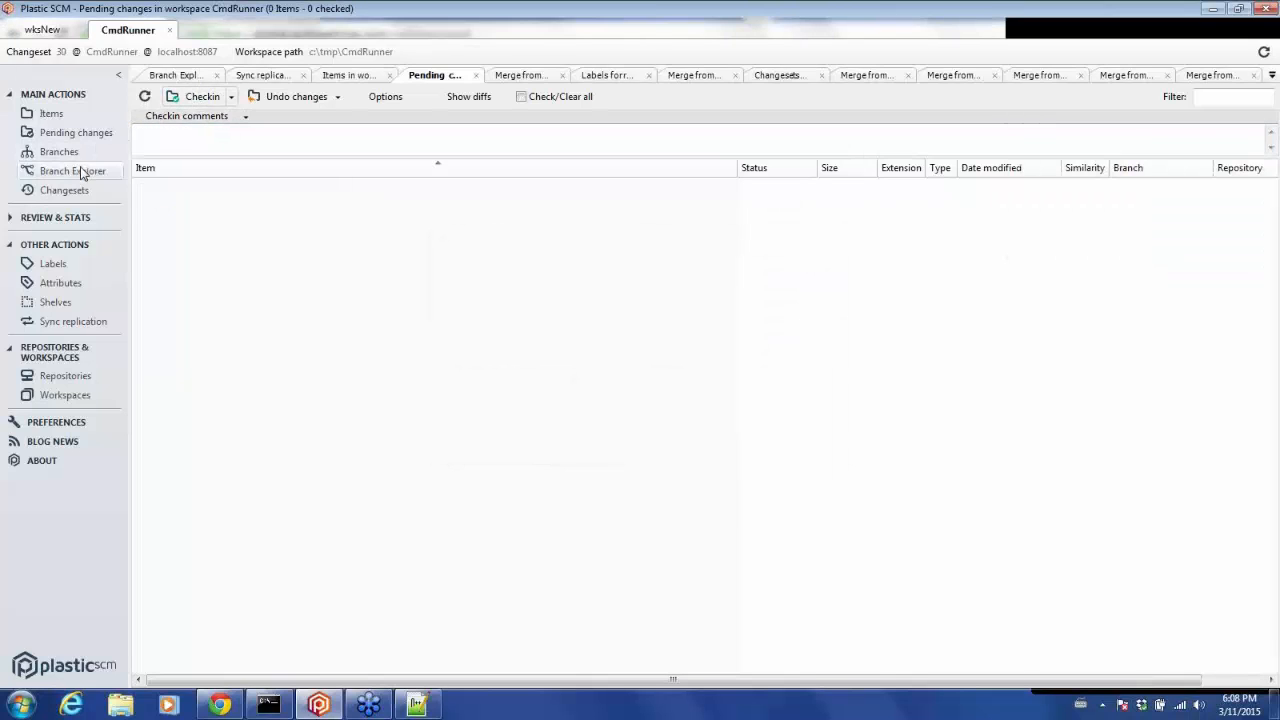
Open the CmdRunnerExample folder in Windows Explorer.
click(82, 172)
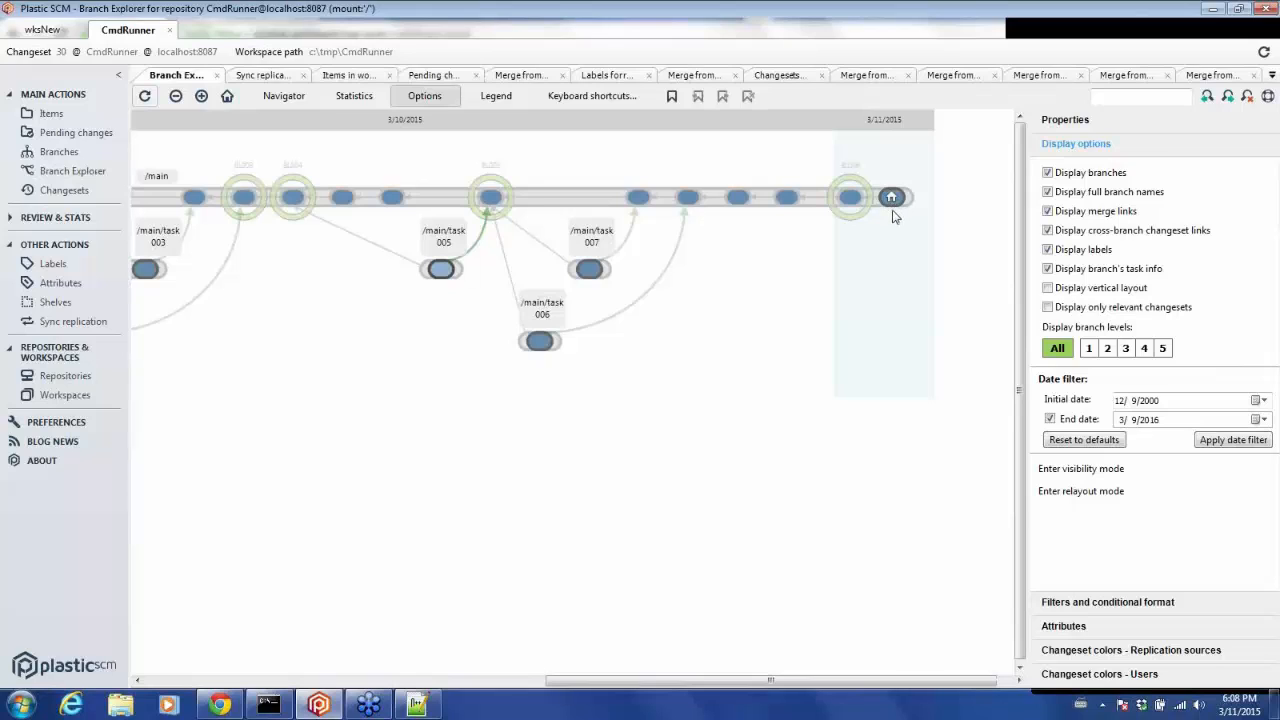
mouse_move(889, 204)
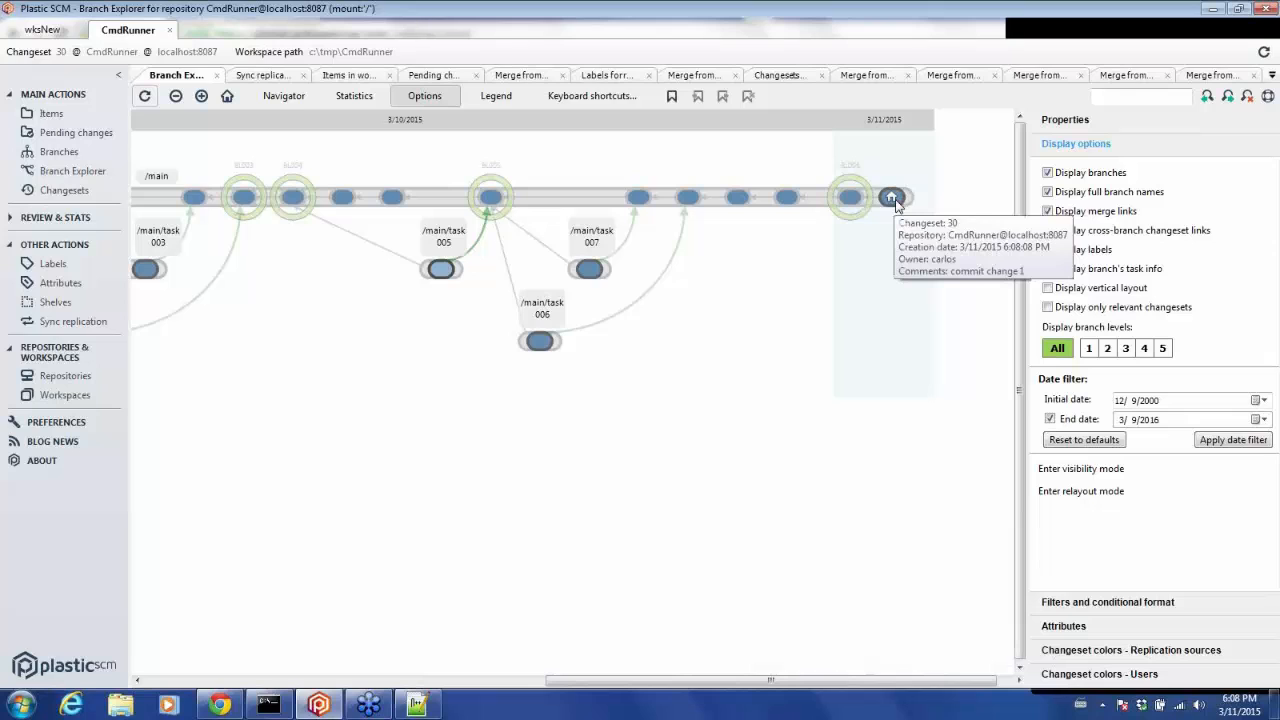
click(52, 114)
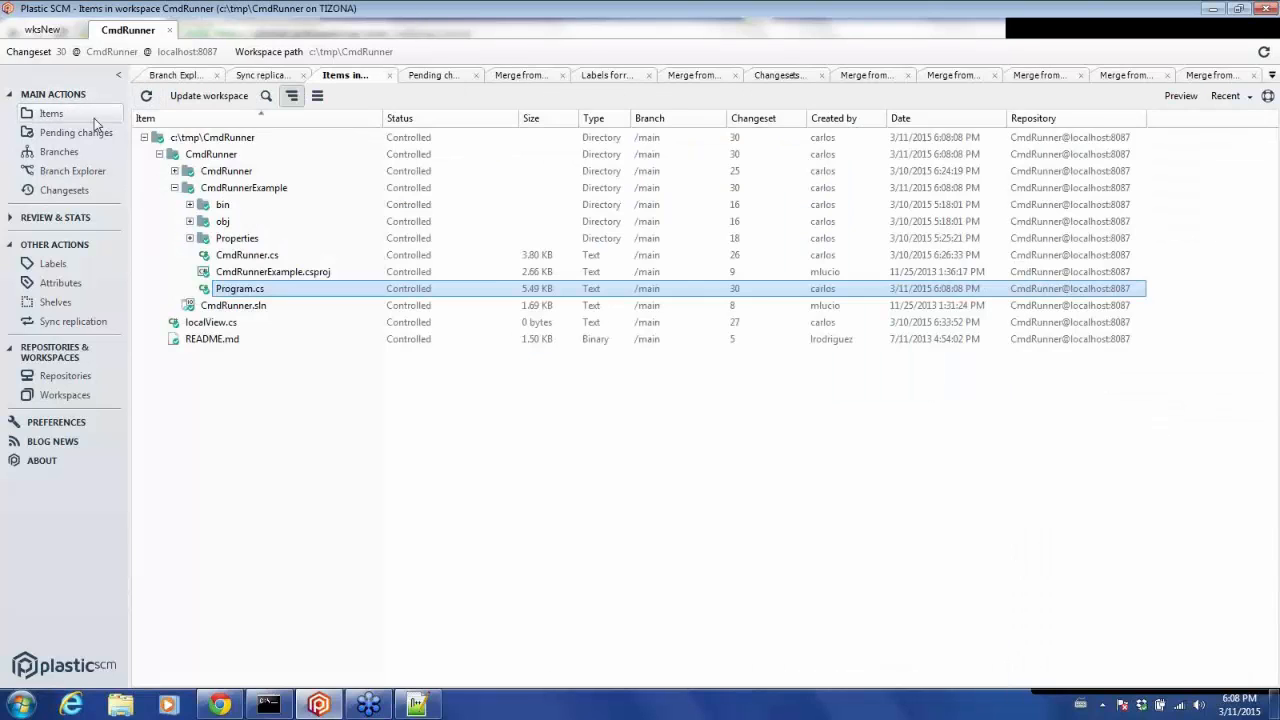
right_click(241, 196)
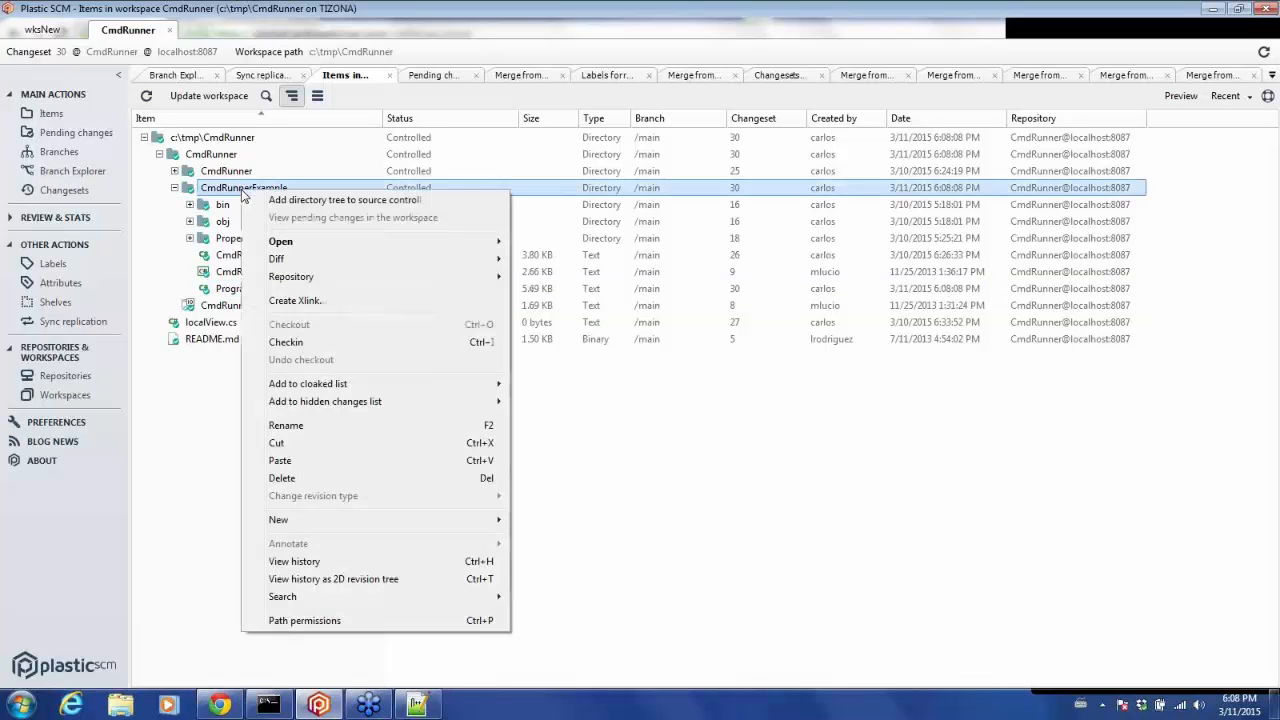
mouse_move(318, 245)
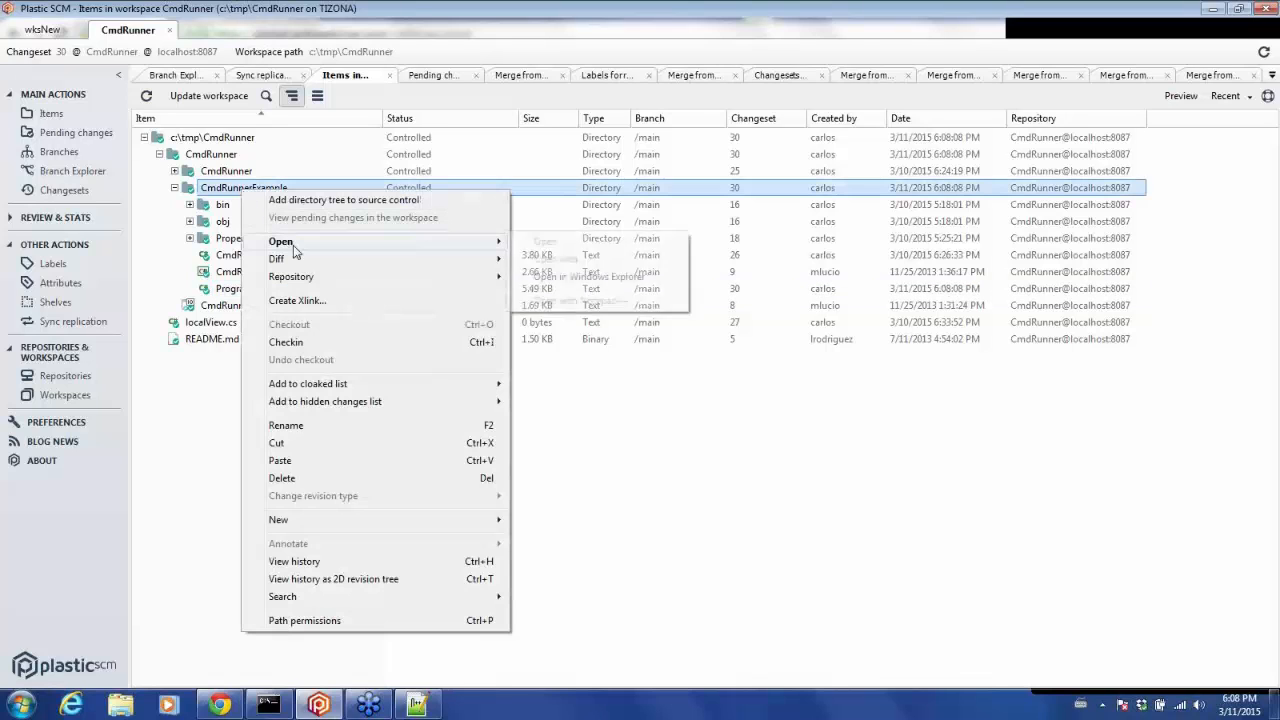
click(592, 278)
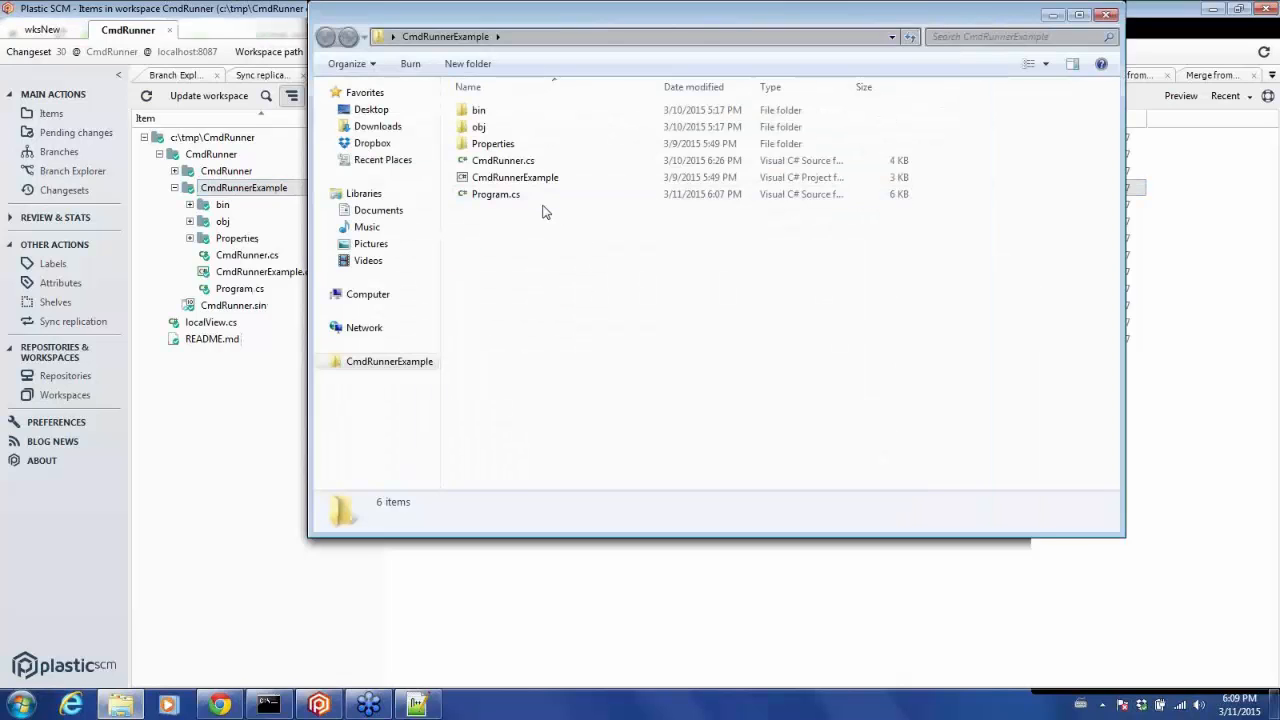
Edit Program.cs with Notepad++ from Windows Explorer.
click(519, 200)
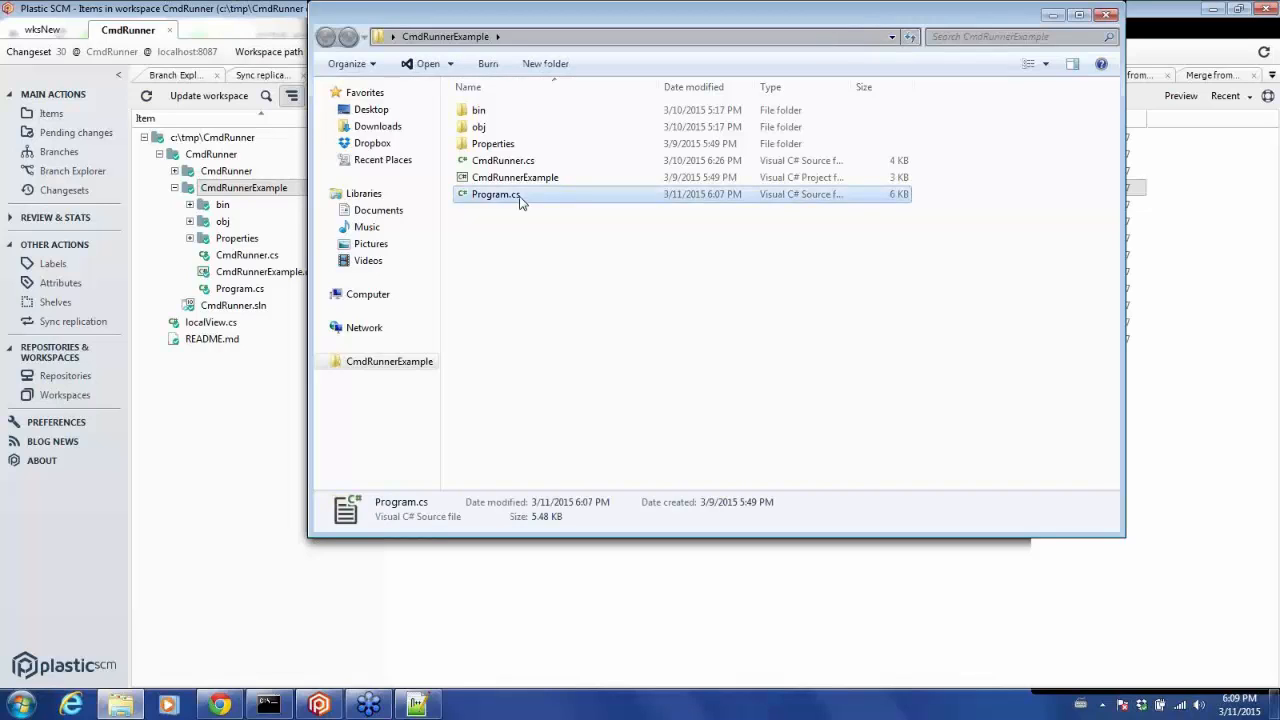
right_click(519, 200)
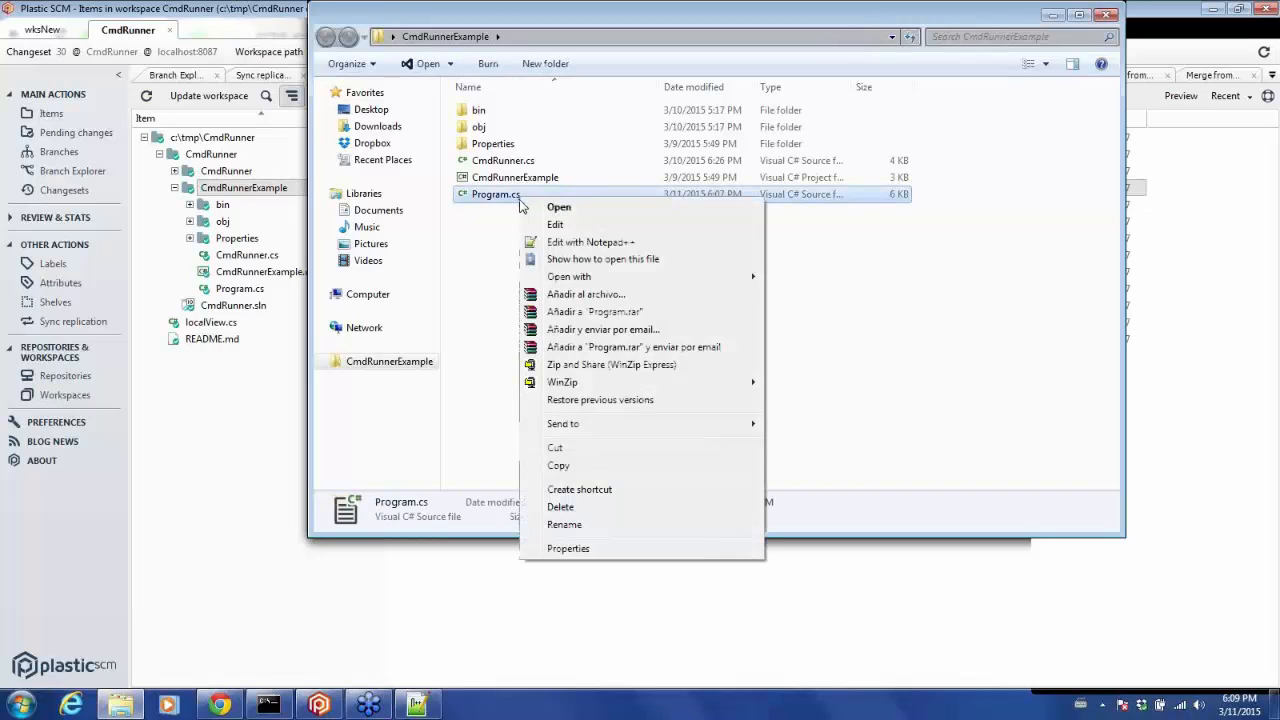
click(575, 242)
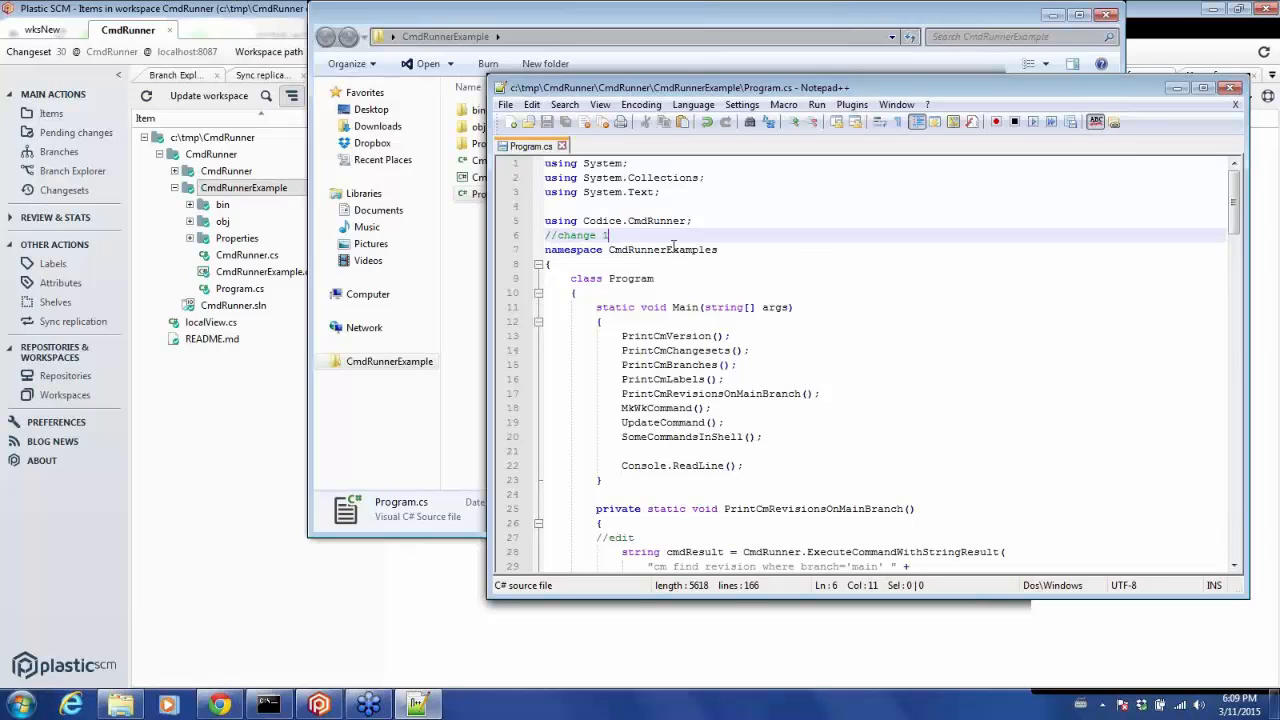
Add a new comment line //change 2 transparent scm below line 6 and save the file.
key(Return)
text(//)
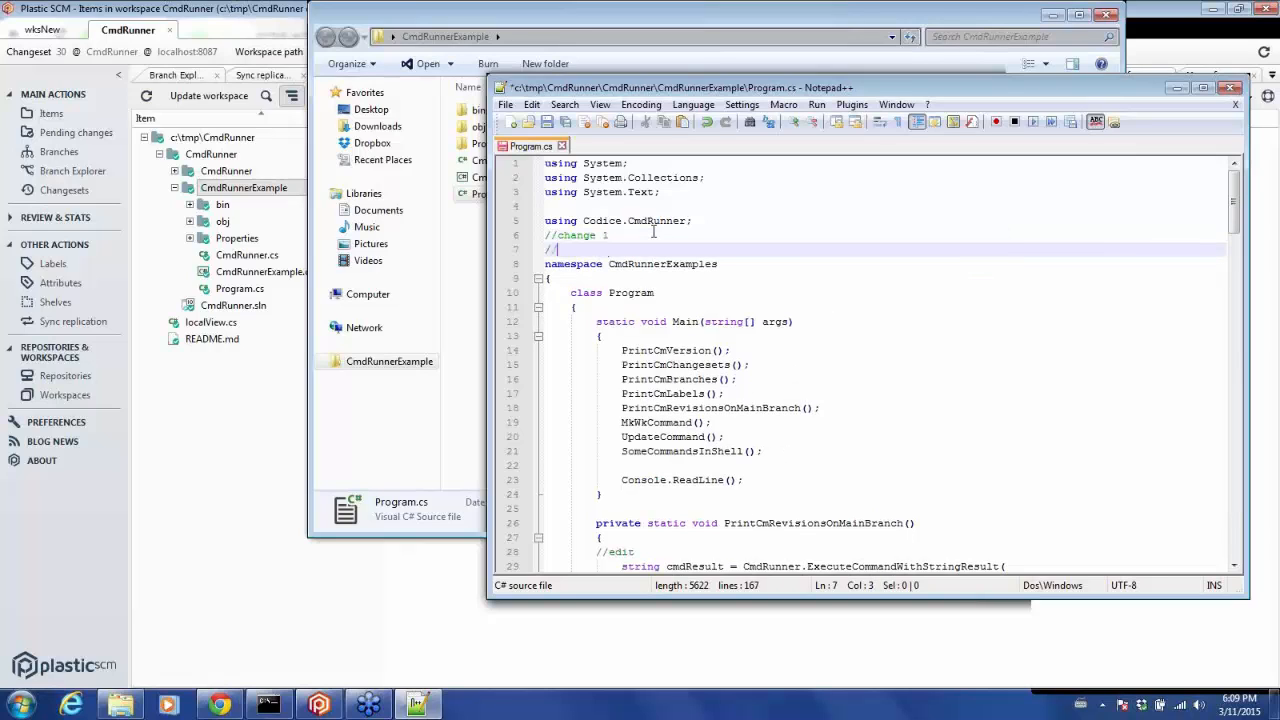
text(chnage)
key(BackSpace)
key(BackSpace)
key(BackSpace)
key(BackSpace)
key(BackSpace)
text(ange 1)
text( transparent )
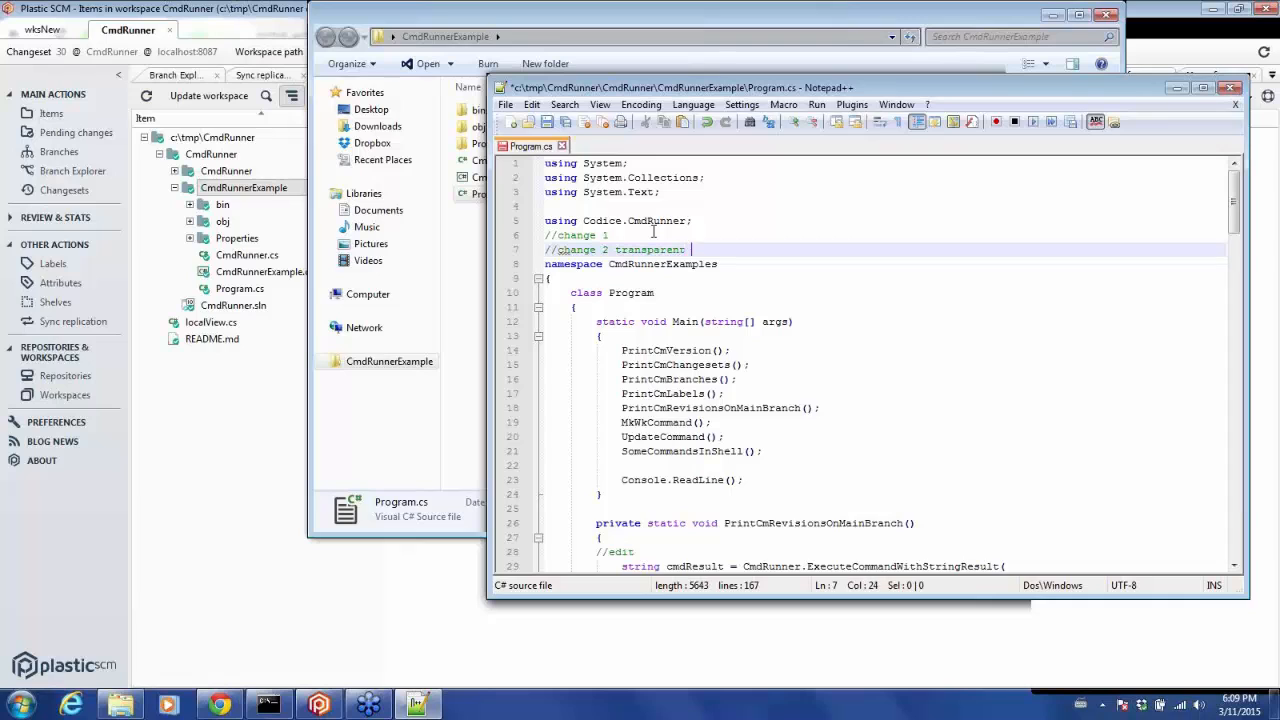
text(scm)
click(545, 122)
Check in the transparent edit to Program.cs with the comment commit change 2.
click(466, 284)
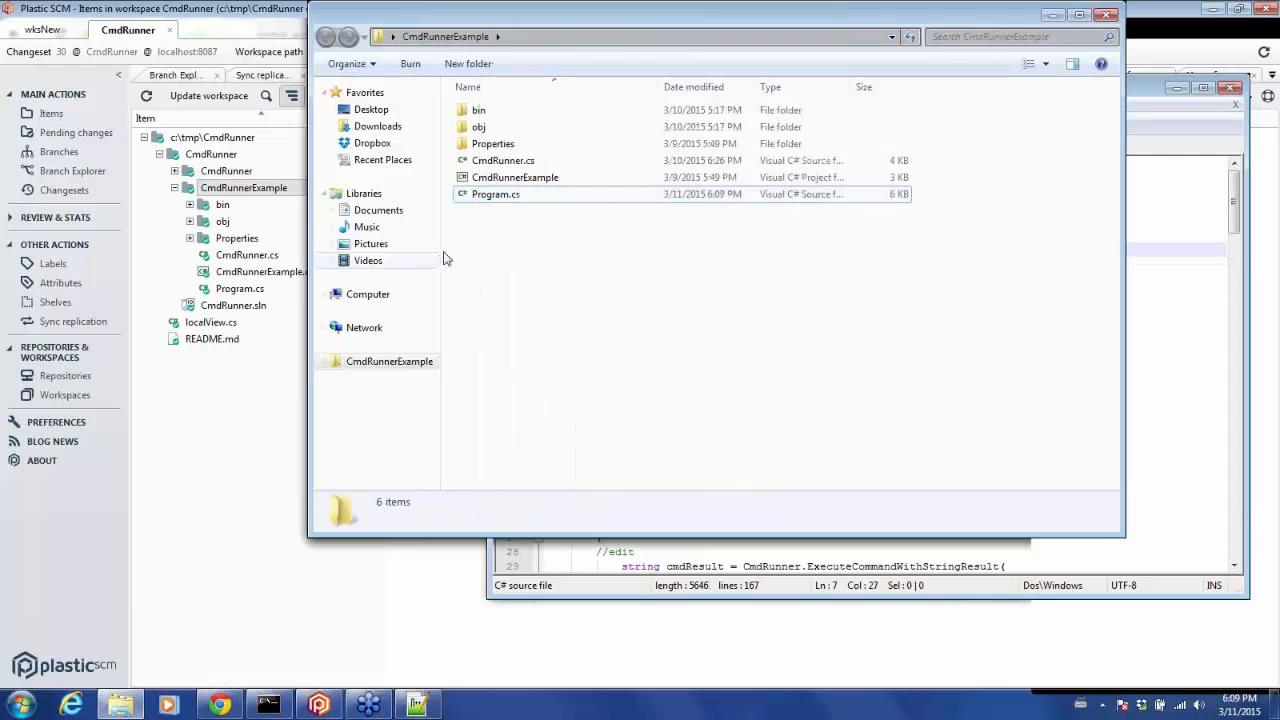
click(305, 265)
click(97, 142)
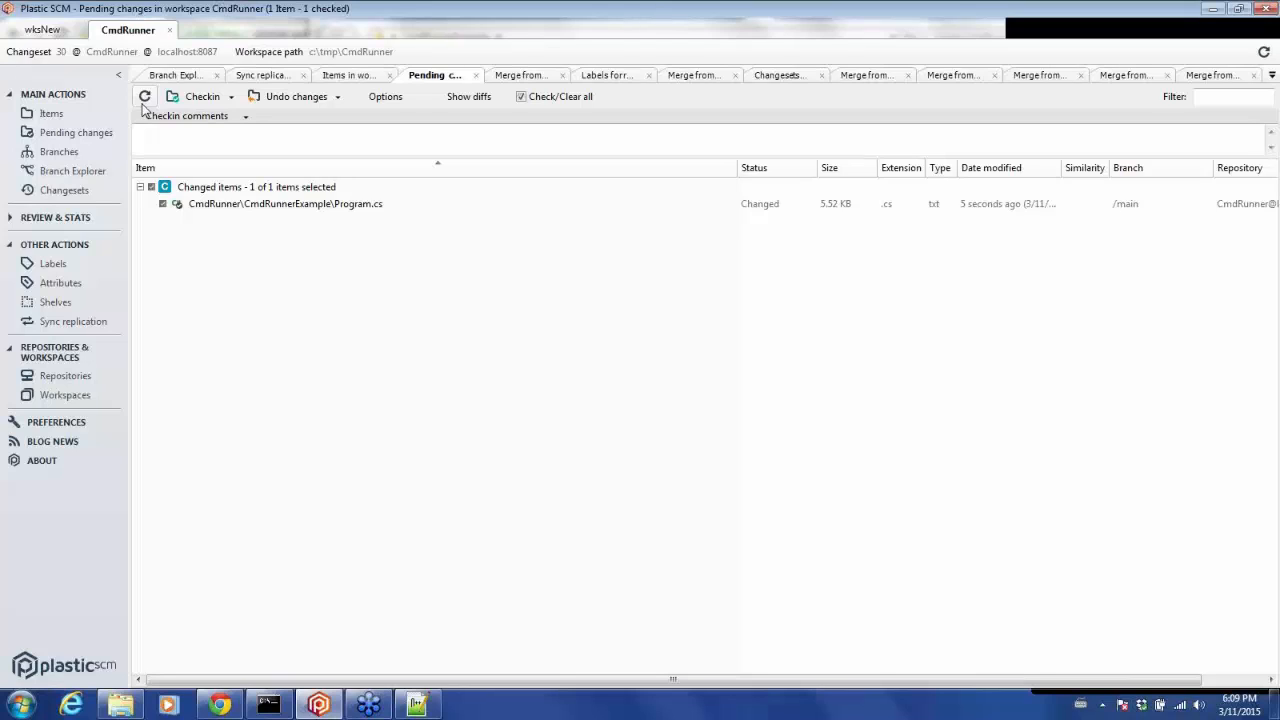
click(156, 130)
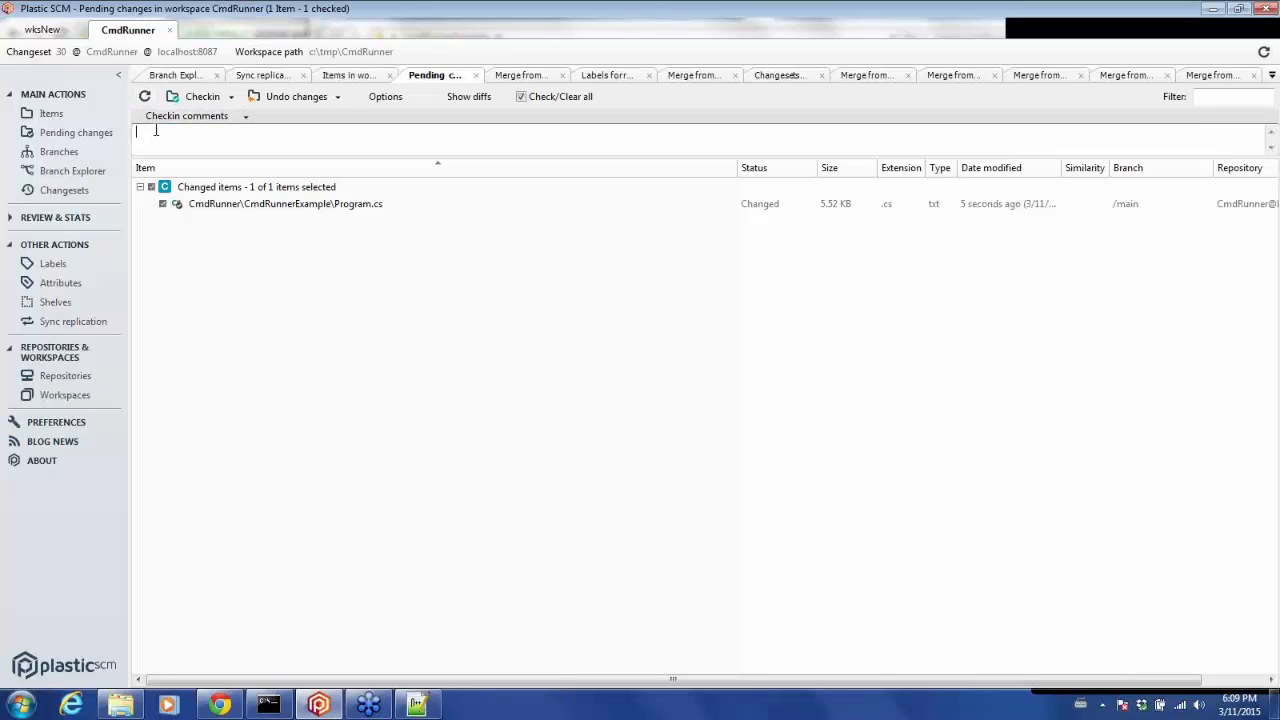
text(commit change 2)
click(199, 97)
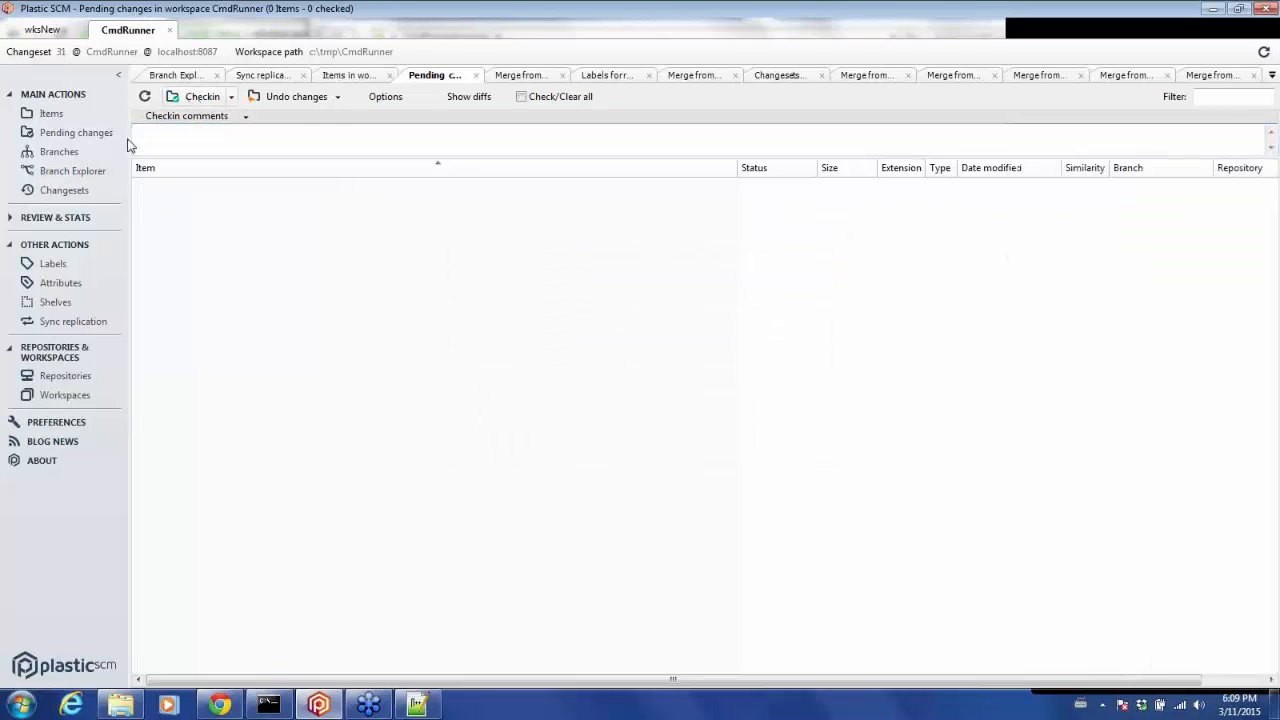
Open the CmdRunnerExample folder in Windows Explorer from the workspace items.
click(68, 173)
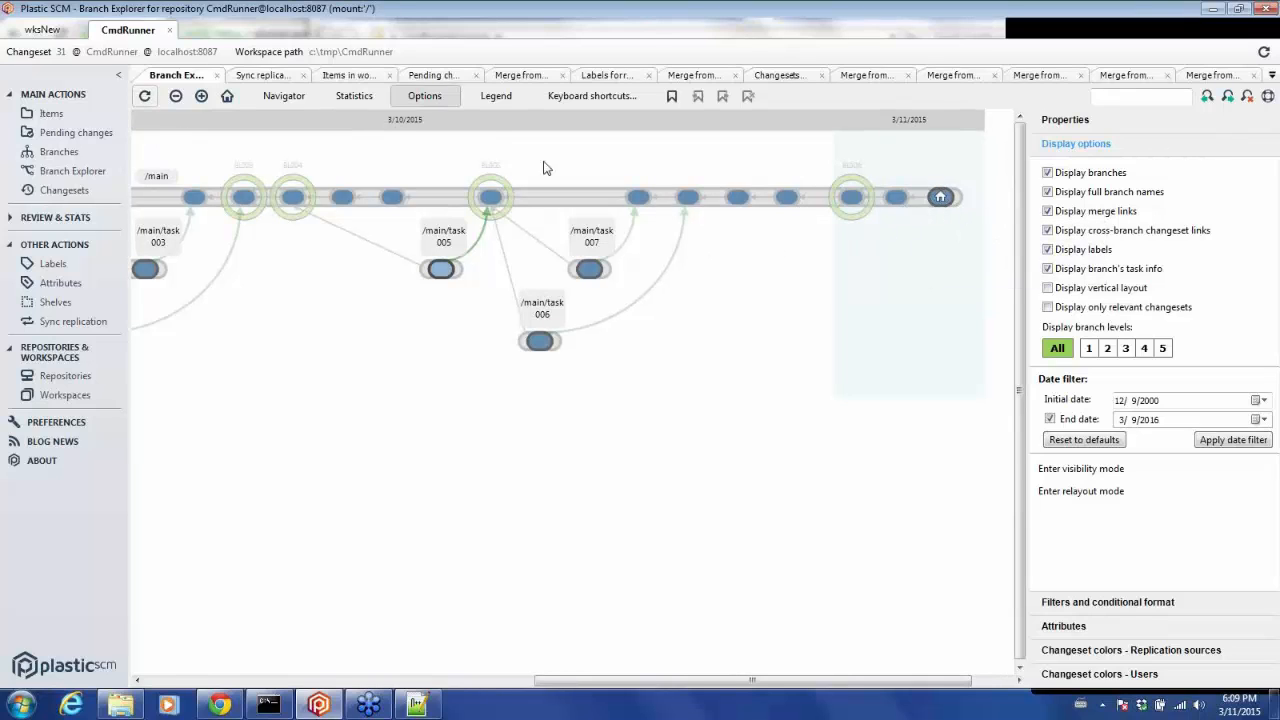
click(45, 114)
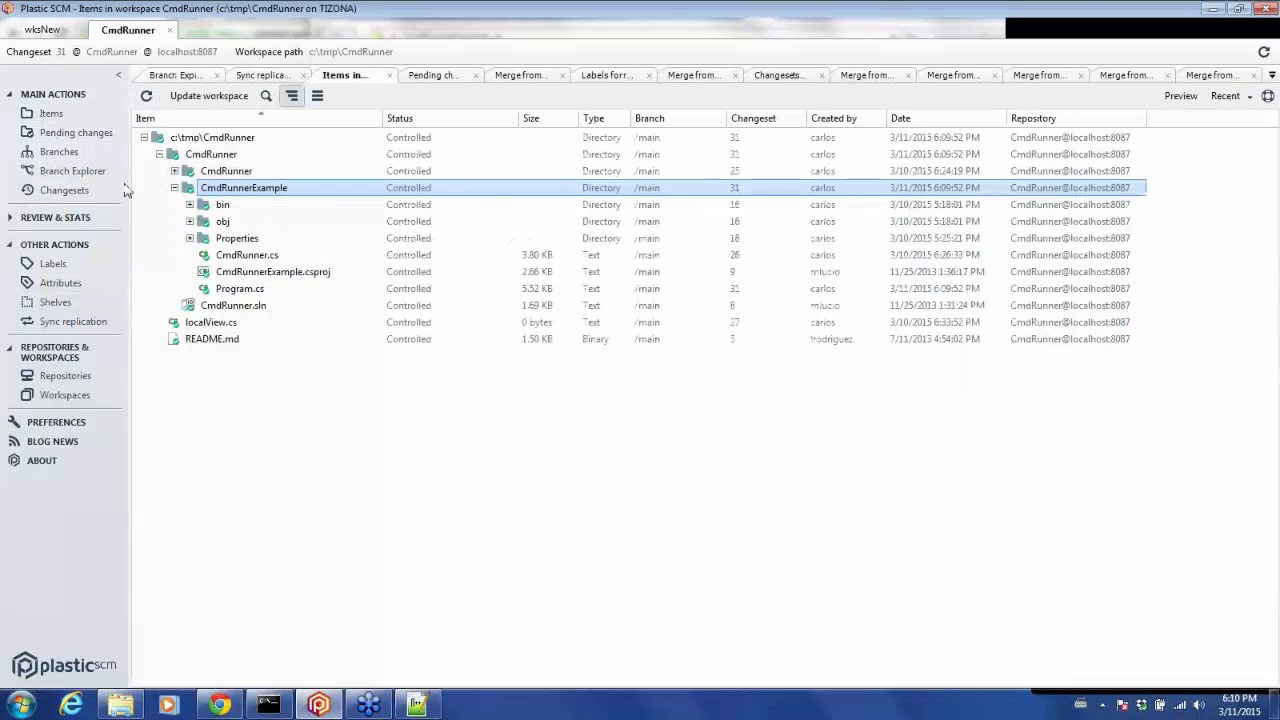
right_click(229, 189)
mouse_move(400, 240)
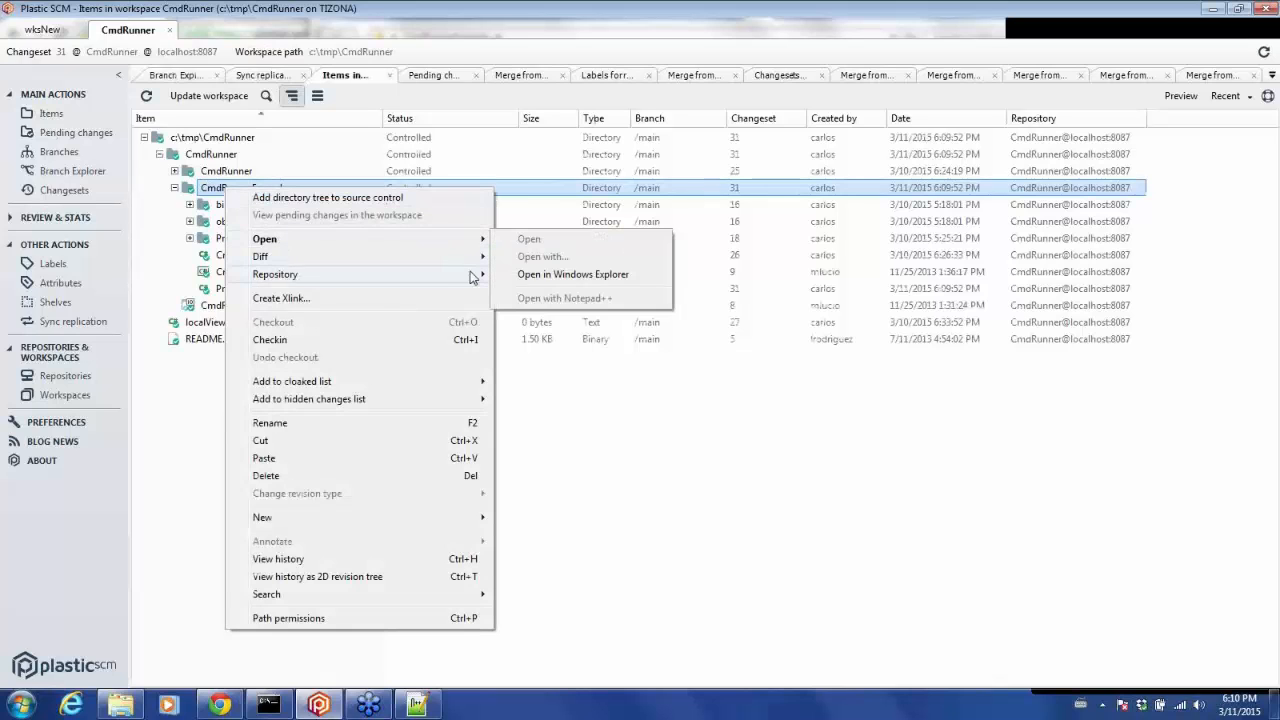
click(530, 277)
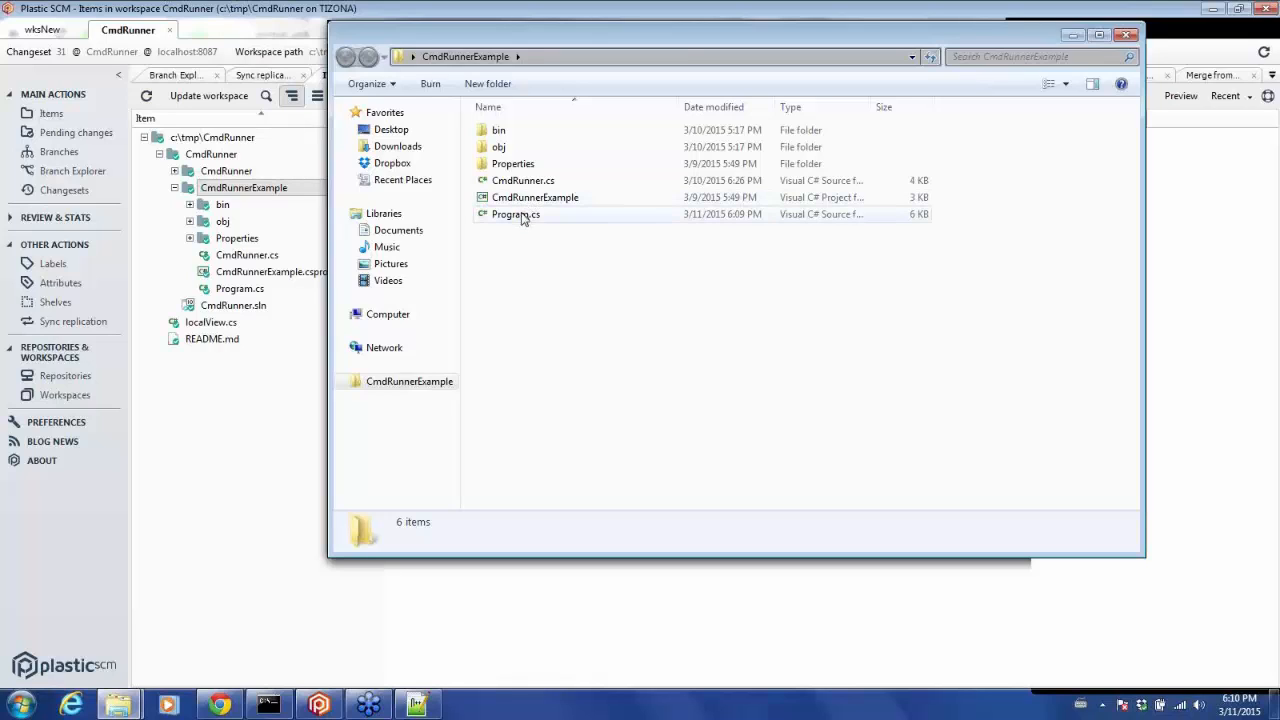
Move Program.cs into the Properties folder, then browse the bin folder and return.
drag(521, 218, 519, 166)
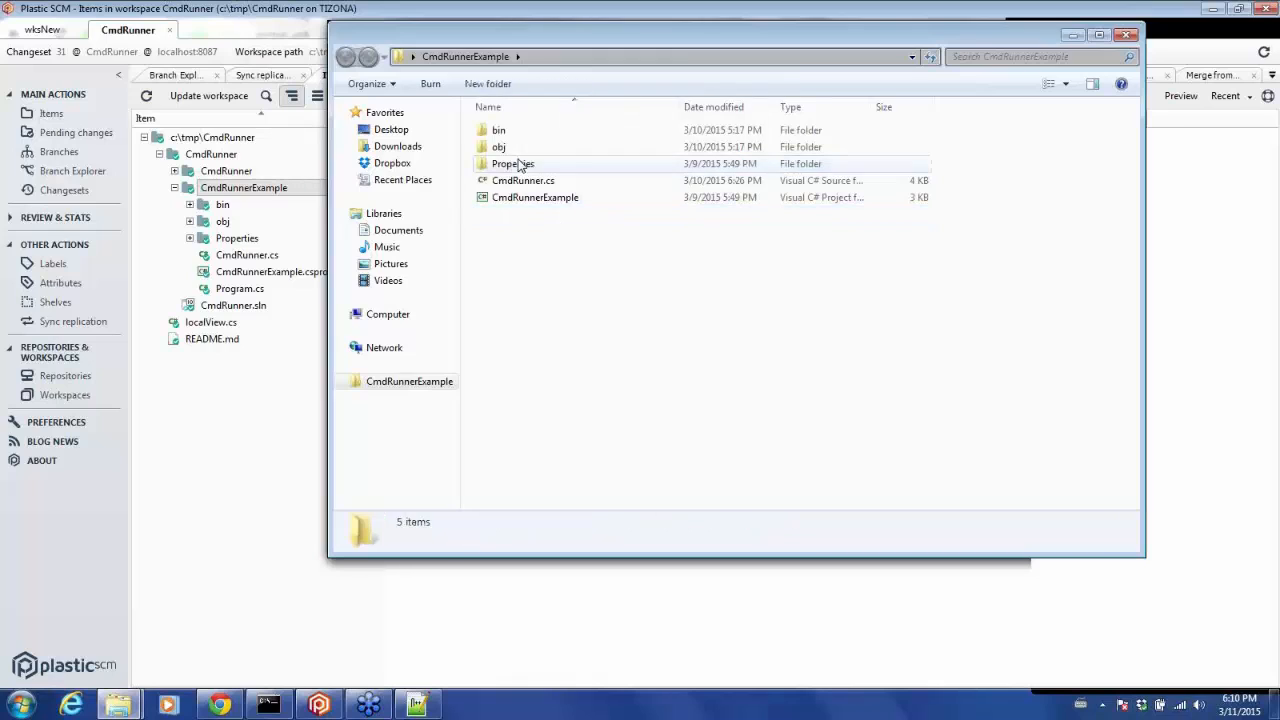
double_click(503, 132)
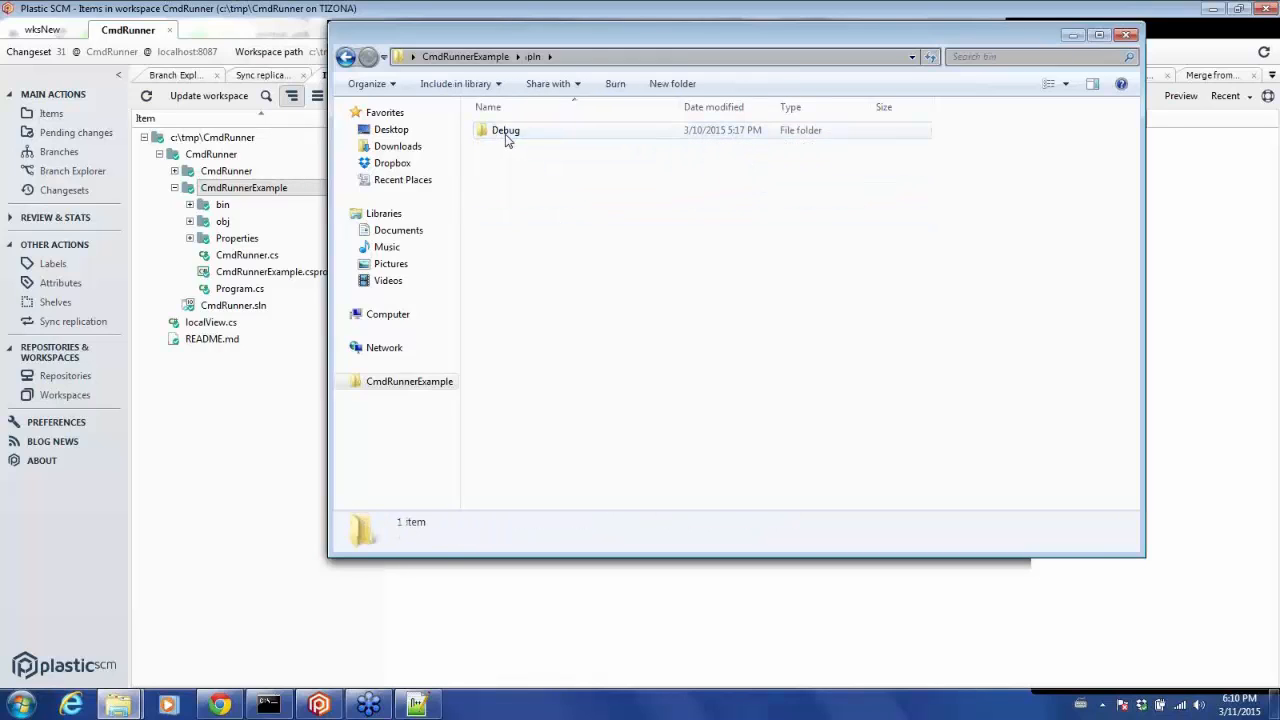
double_click(506, 135)
click(346, 57)
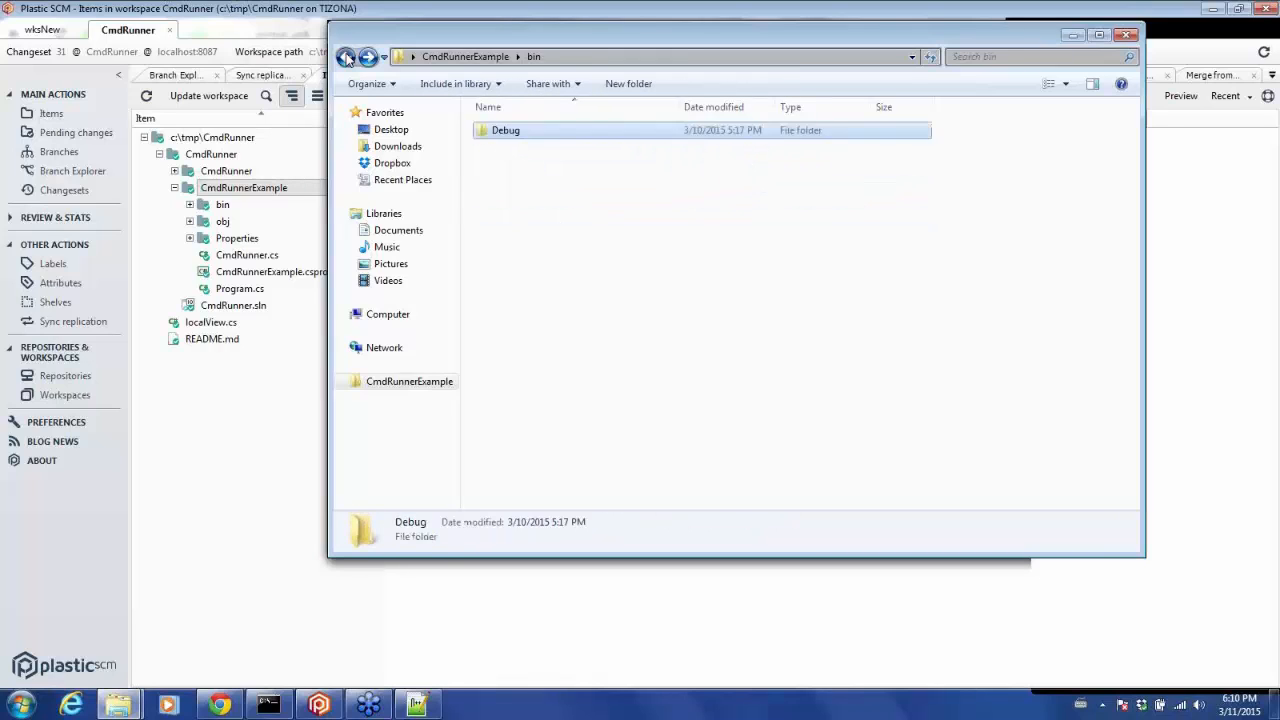
click(346, 57)
Delete the CmdRunnerExample project file to the Recycle Bin.
right_click(508, 200)
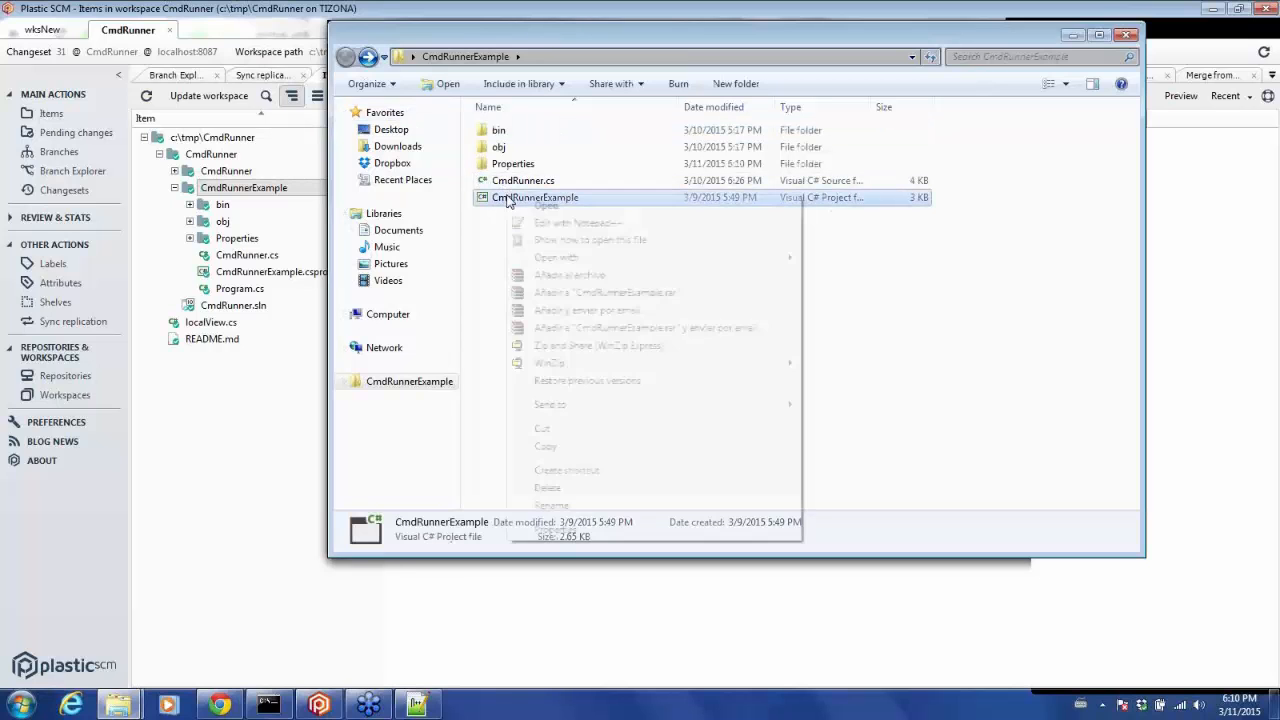
click(572, 487)
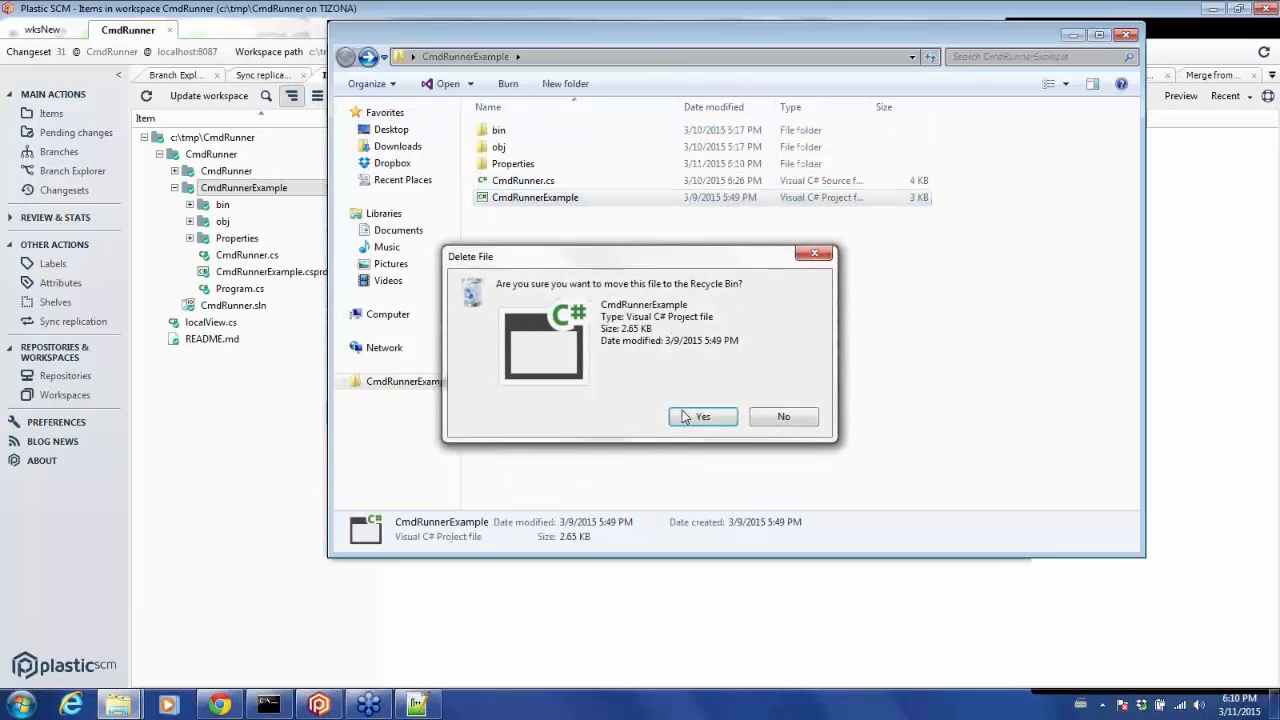
click(685, 416)
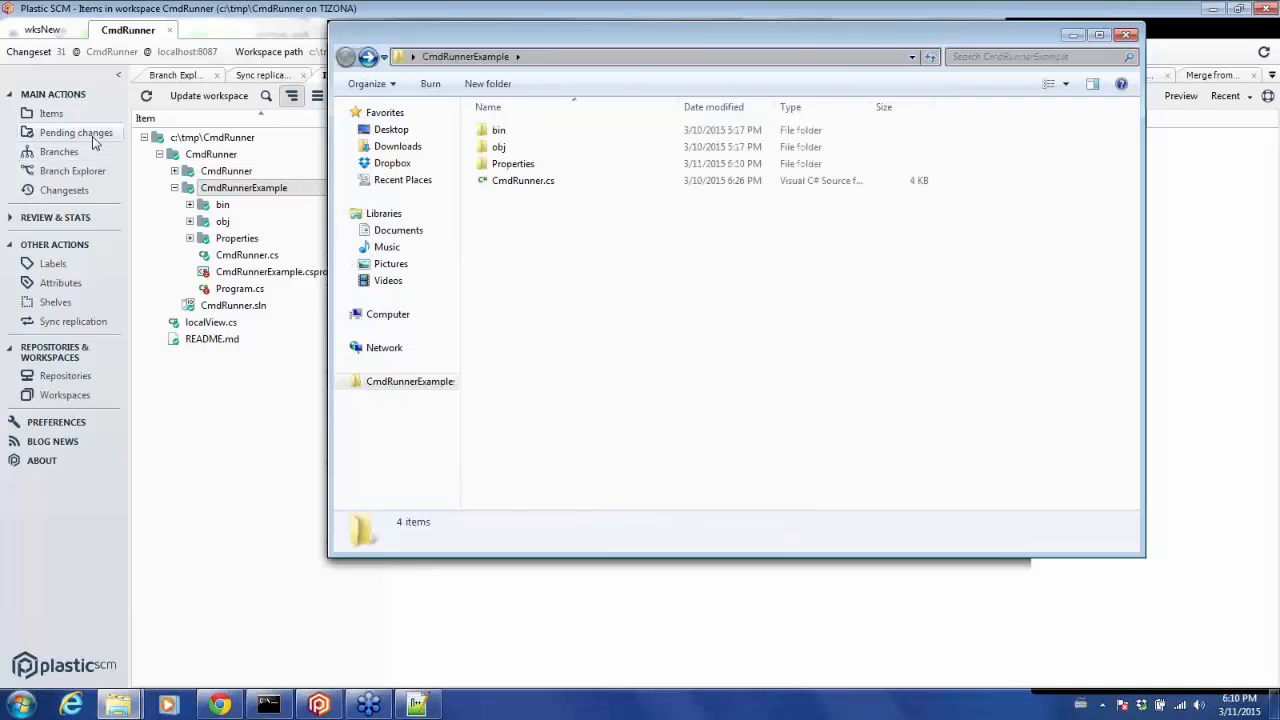
Undo both pending changes, the deleted project file and the moved Program.cs.
click(78, 133)
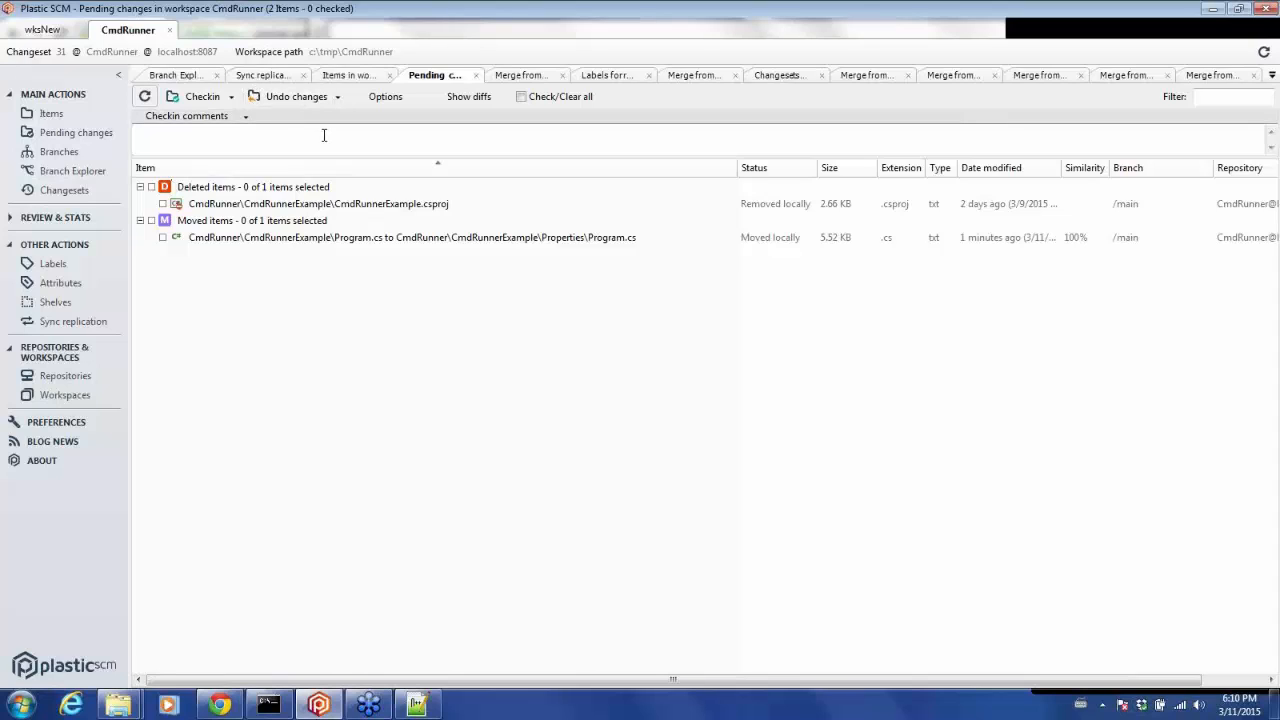
click(151, 187)
click(151, 221)
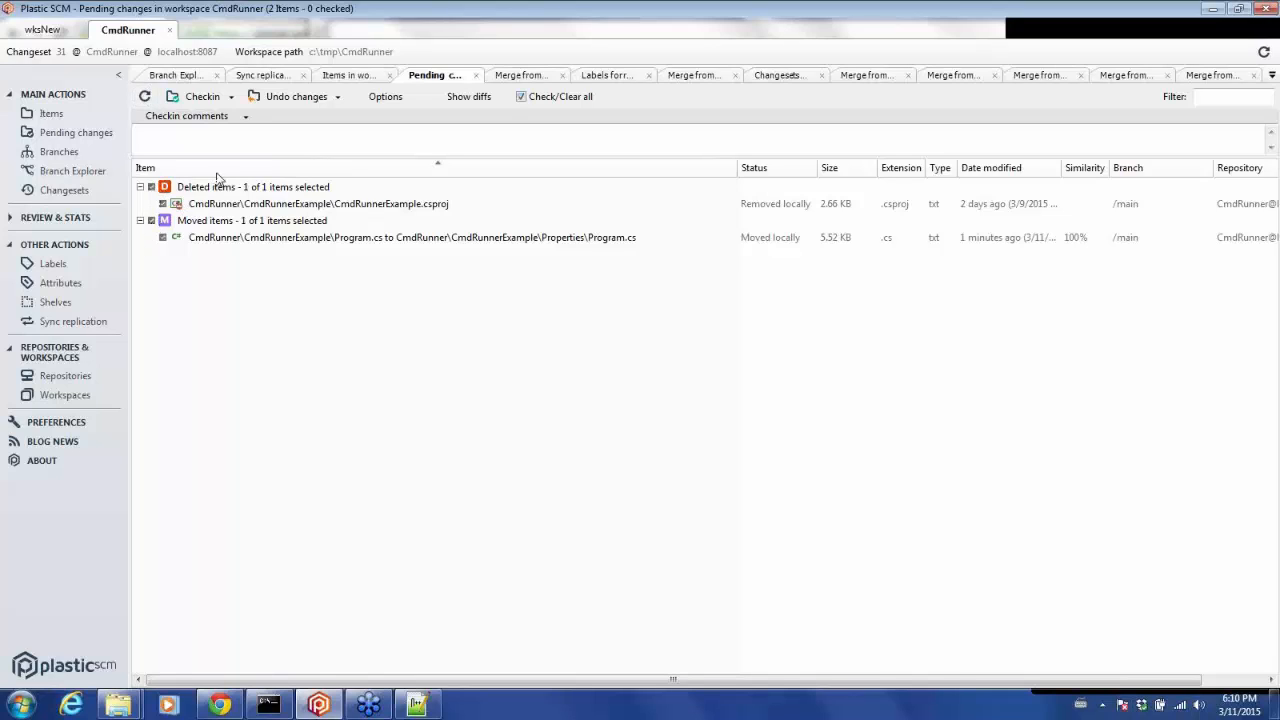
click(295, 97)
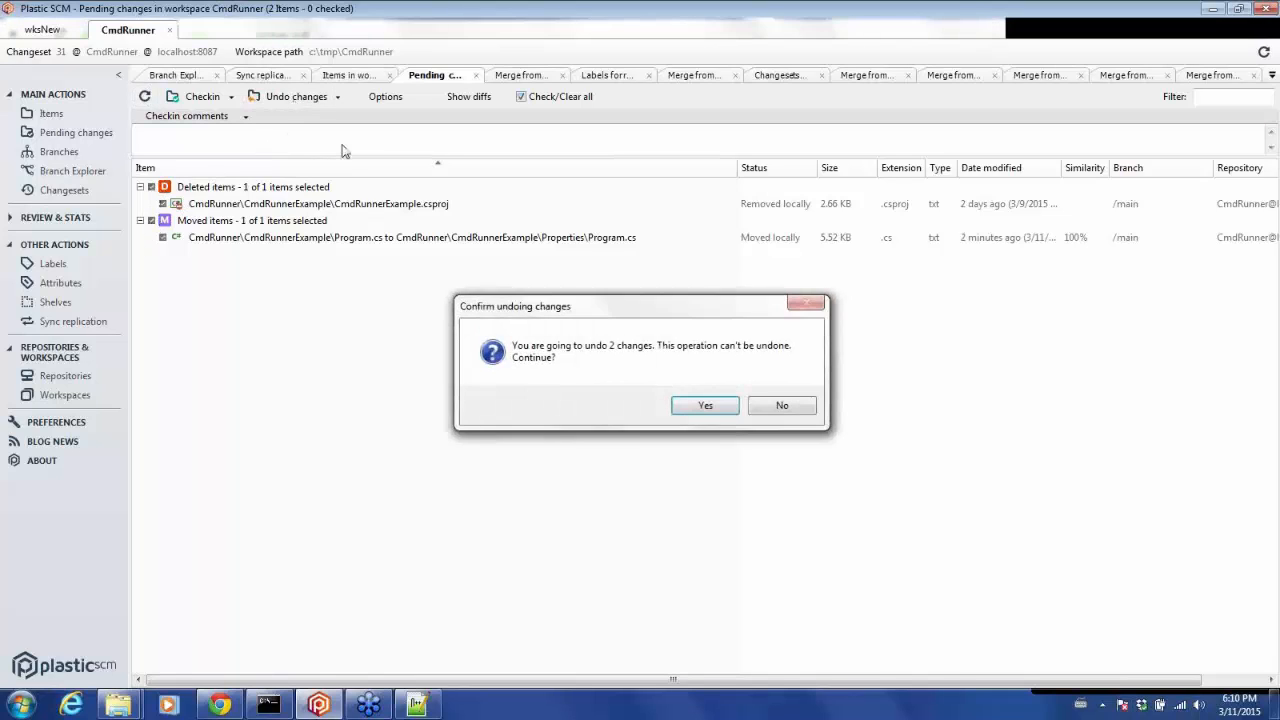
click(703, 405)
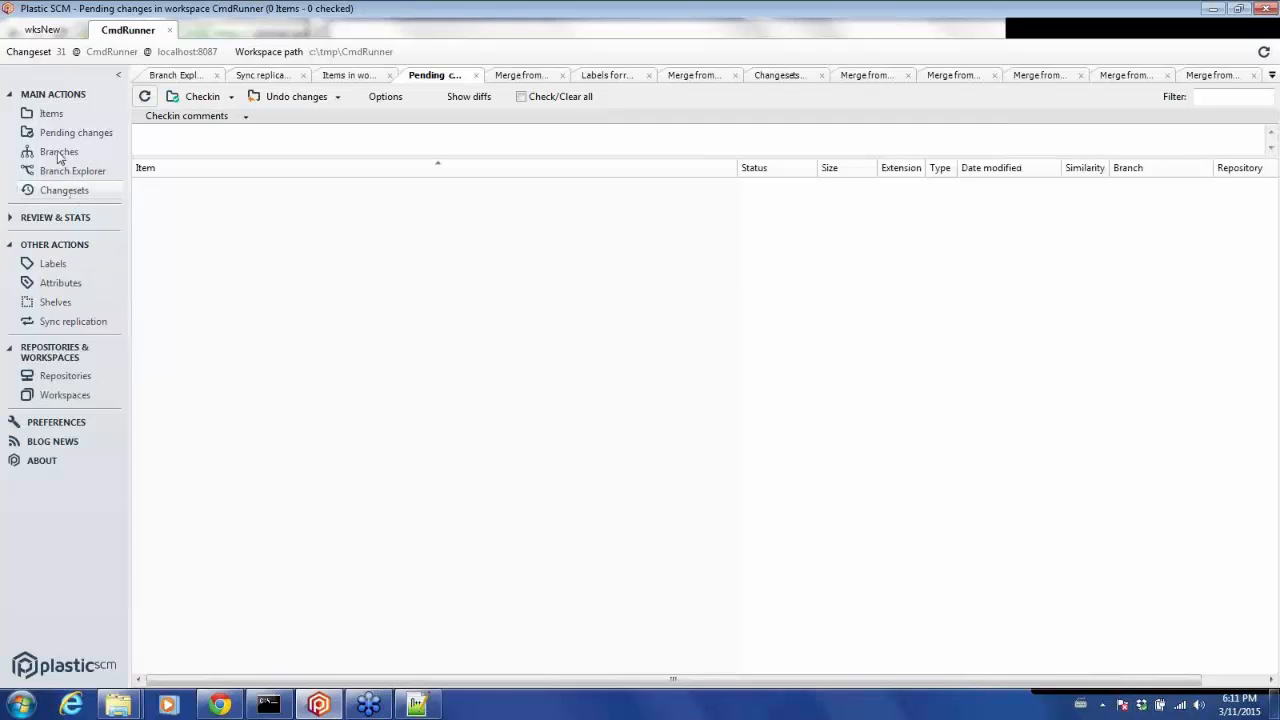
Create a child branch task021 of main from changeset 29 and switch the workspace to it.
click(50, 114)
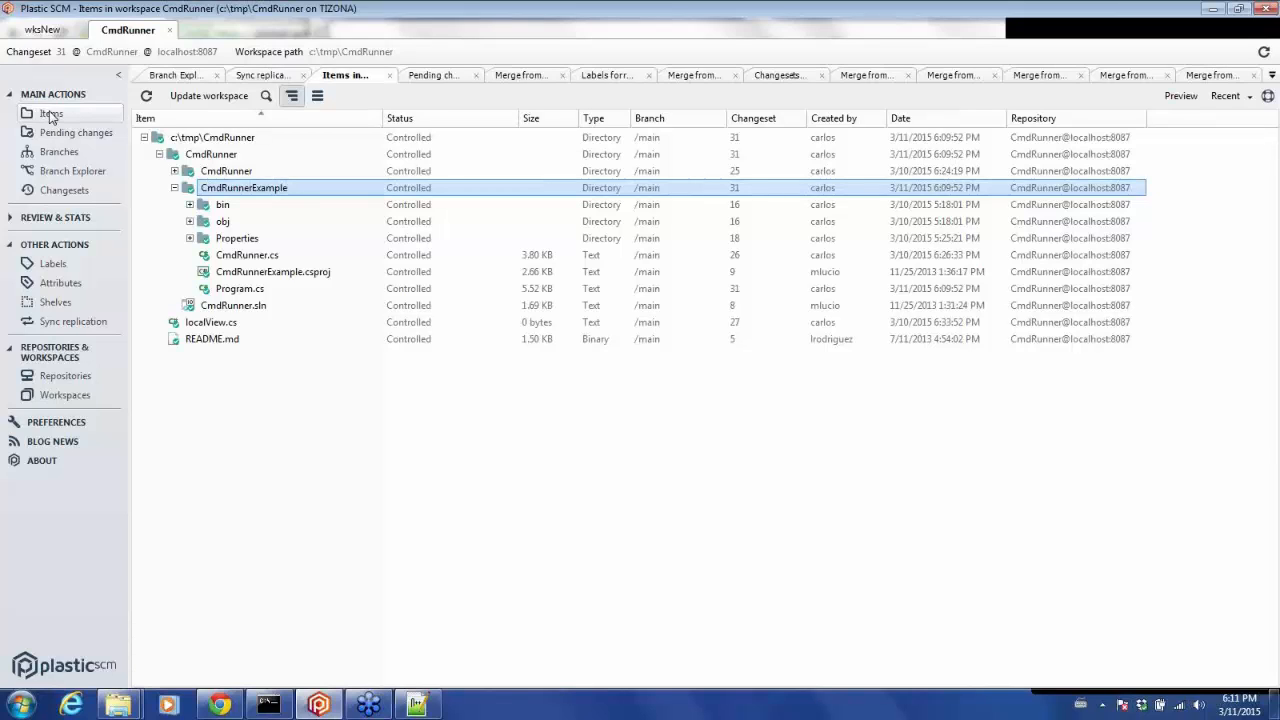
click(70, 172)
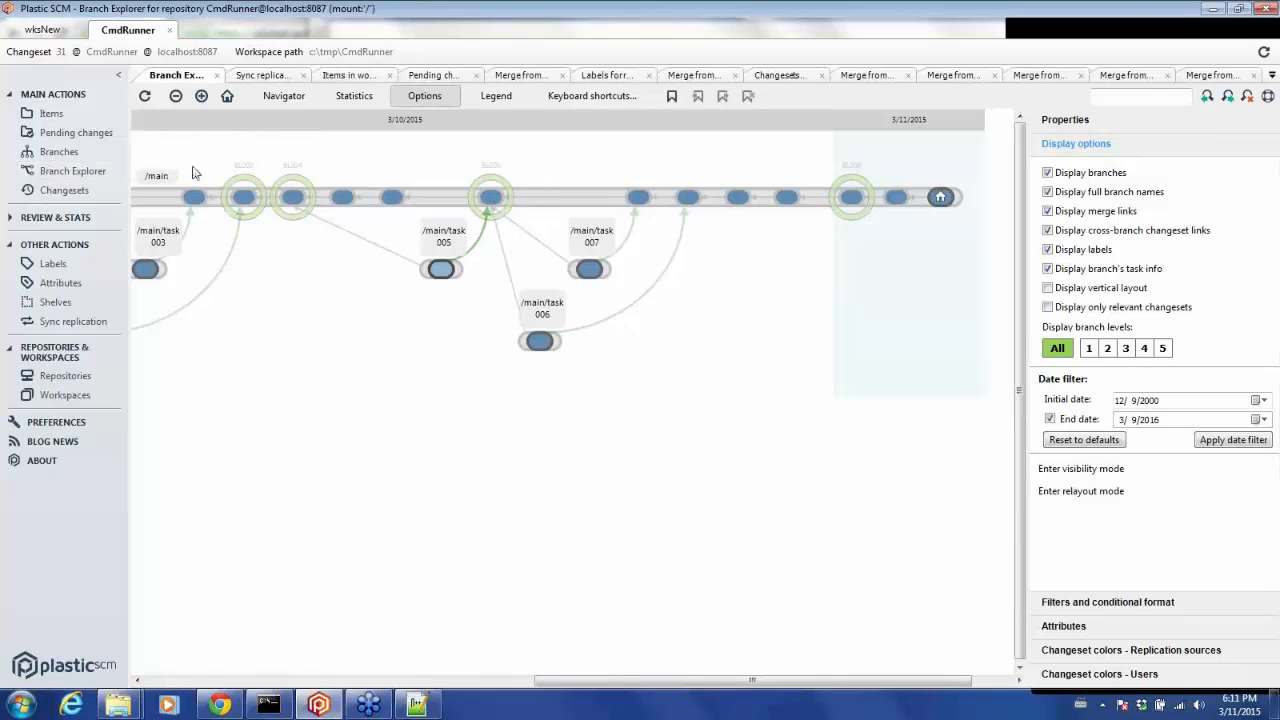
right_click(851, 201)
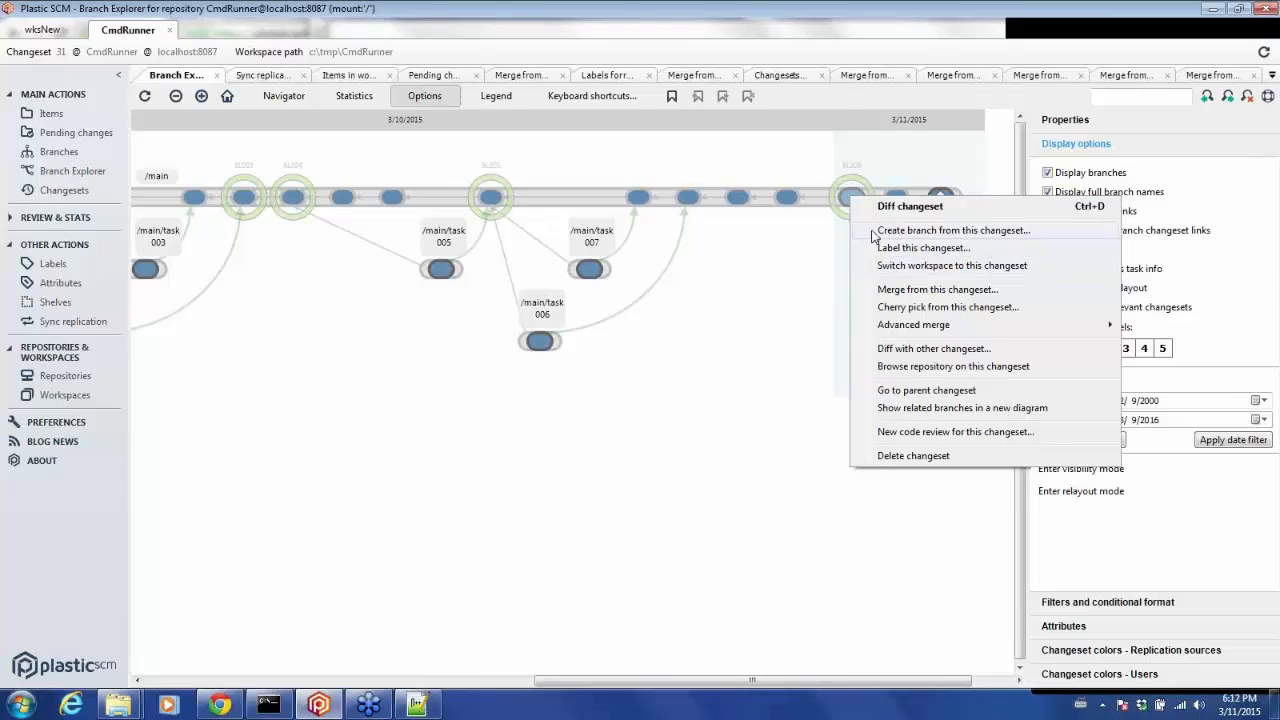
click(874, 231)
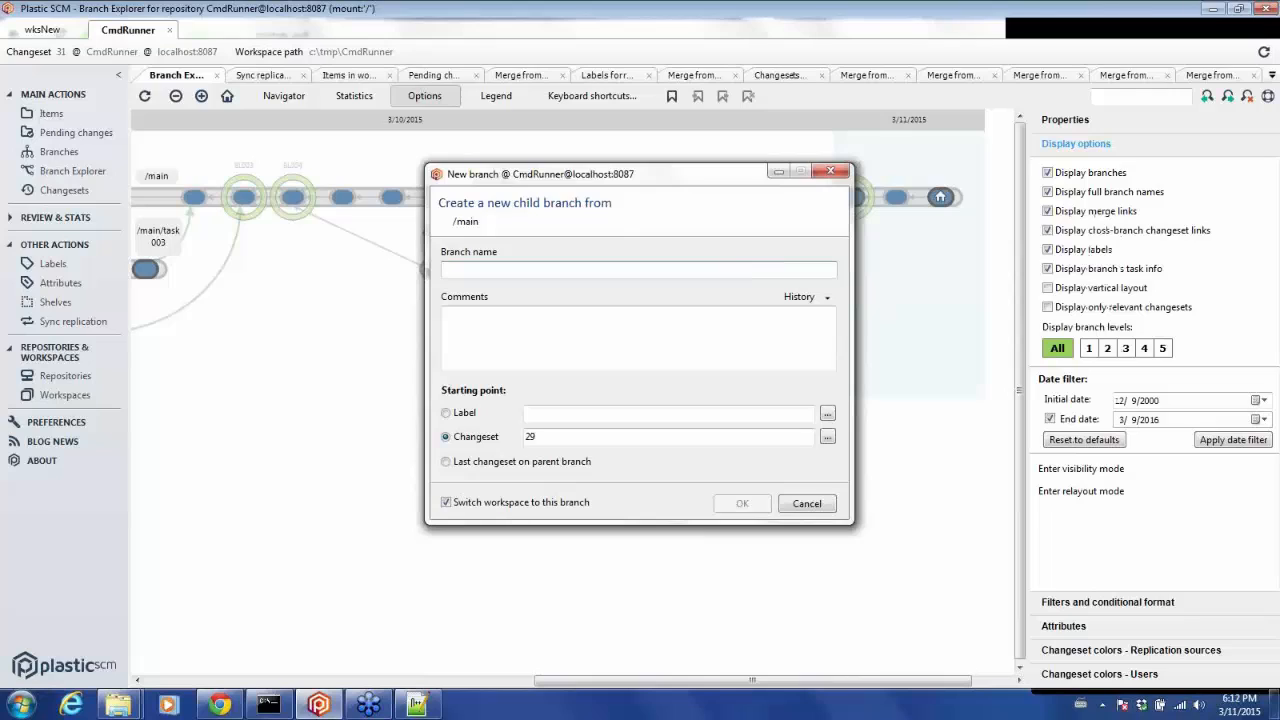
text(task)
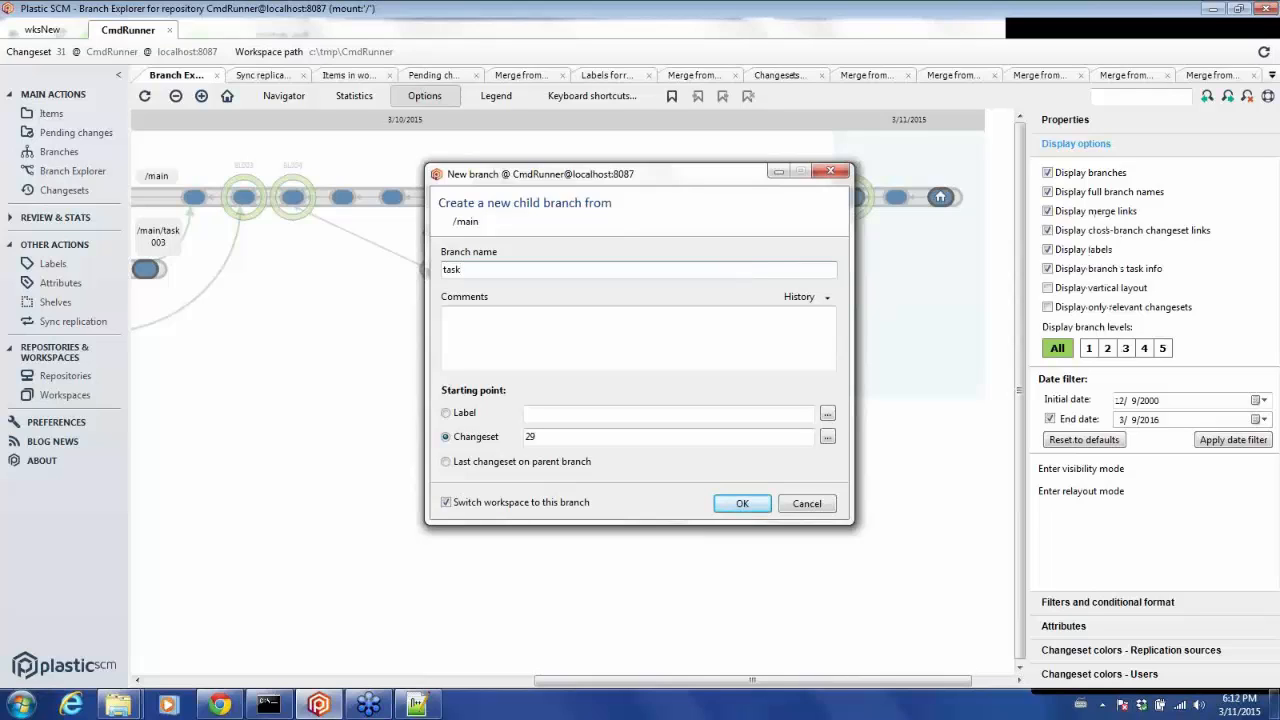
text(021)
click(735, 505)
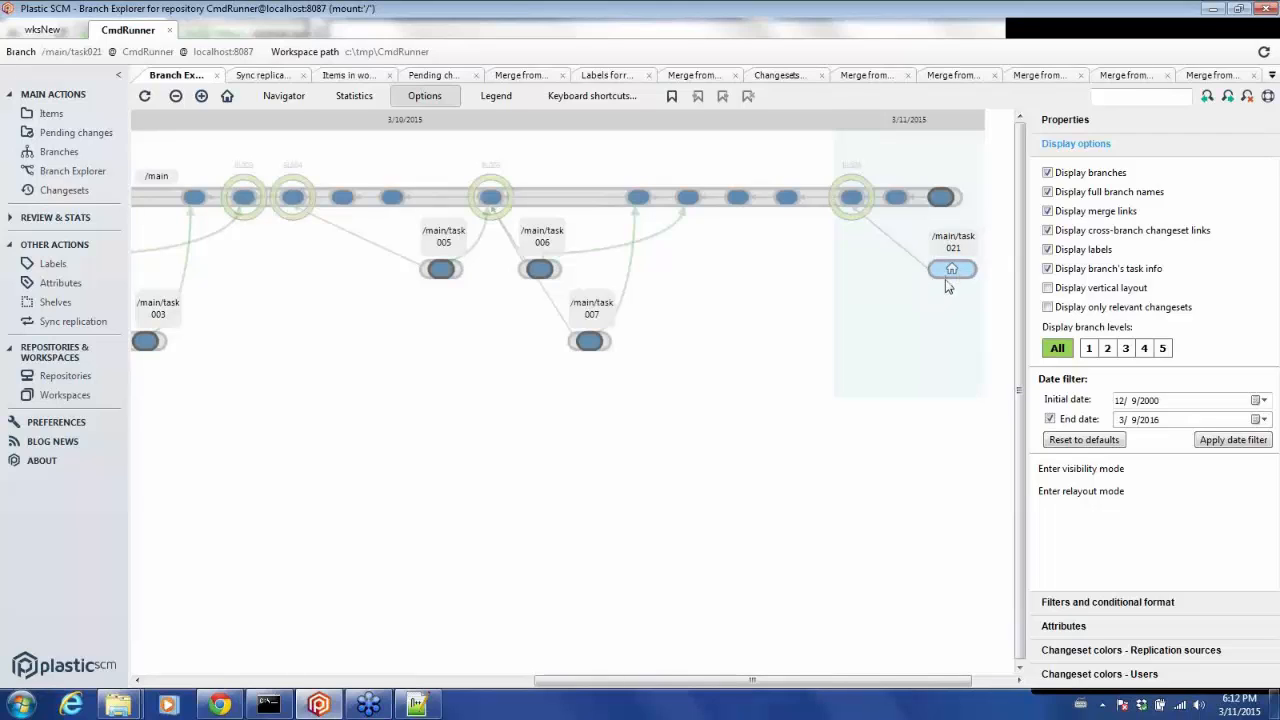
Open Program.cs with Notepad++ from the workspace items.
click(52, 113)
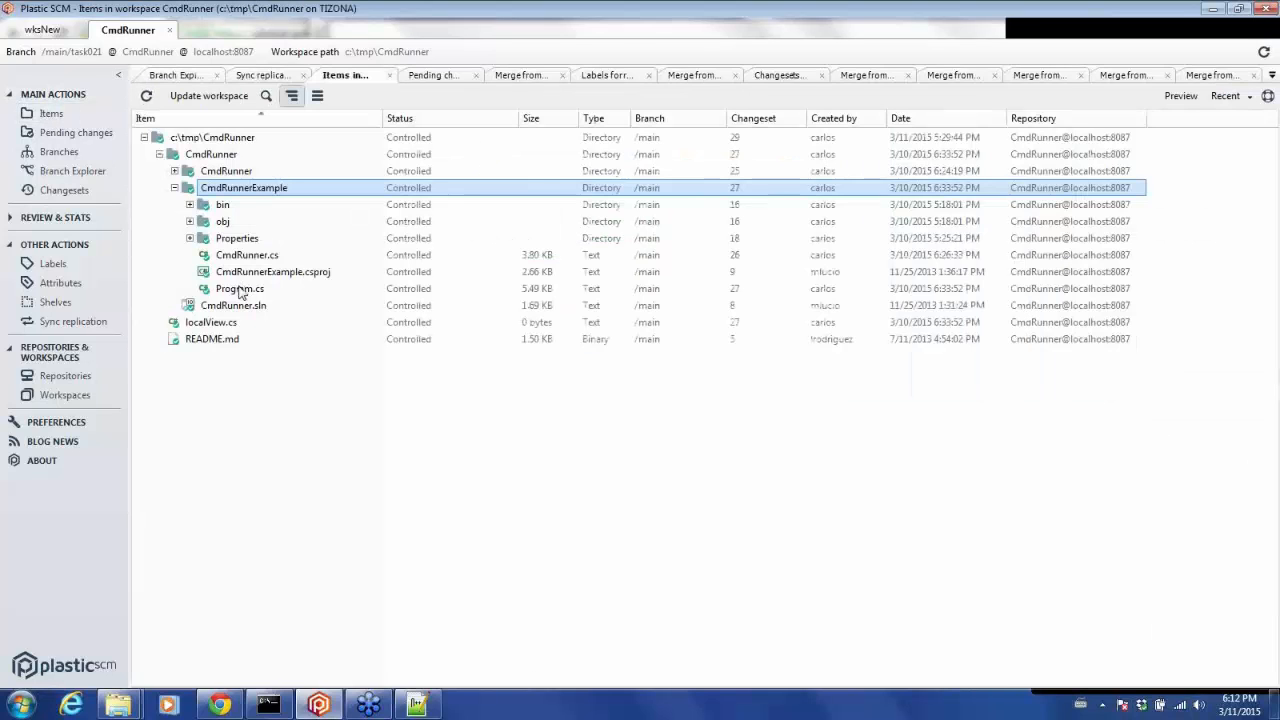
click(240, 289)
right_click(238, 289)
mouse_move(290, 321)
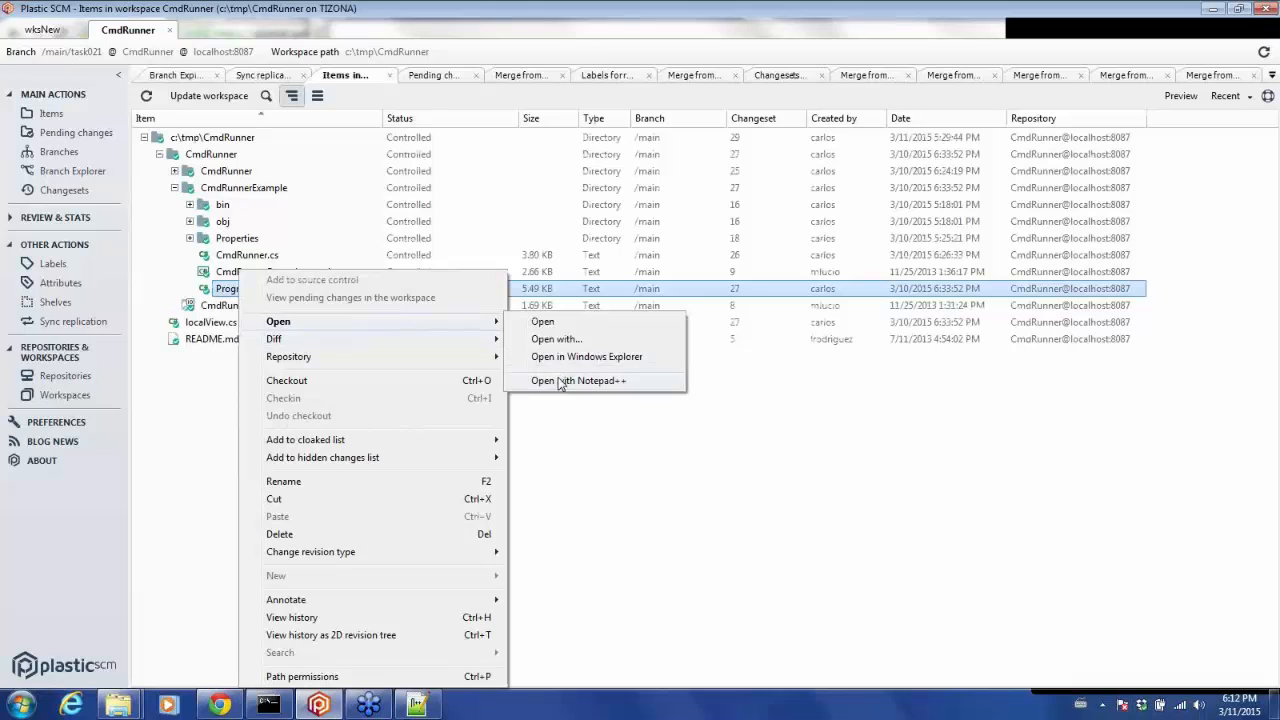
click(560, 382)
click(705, 414)
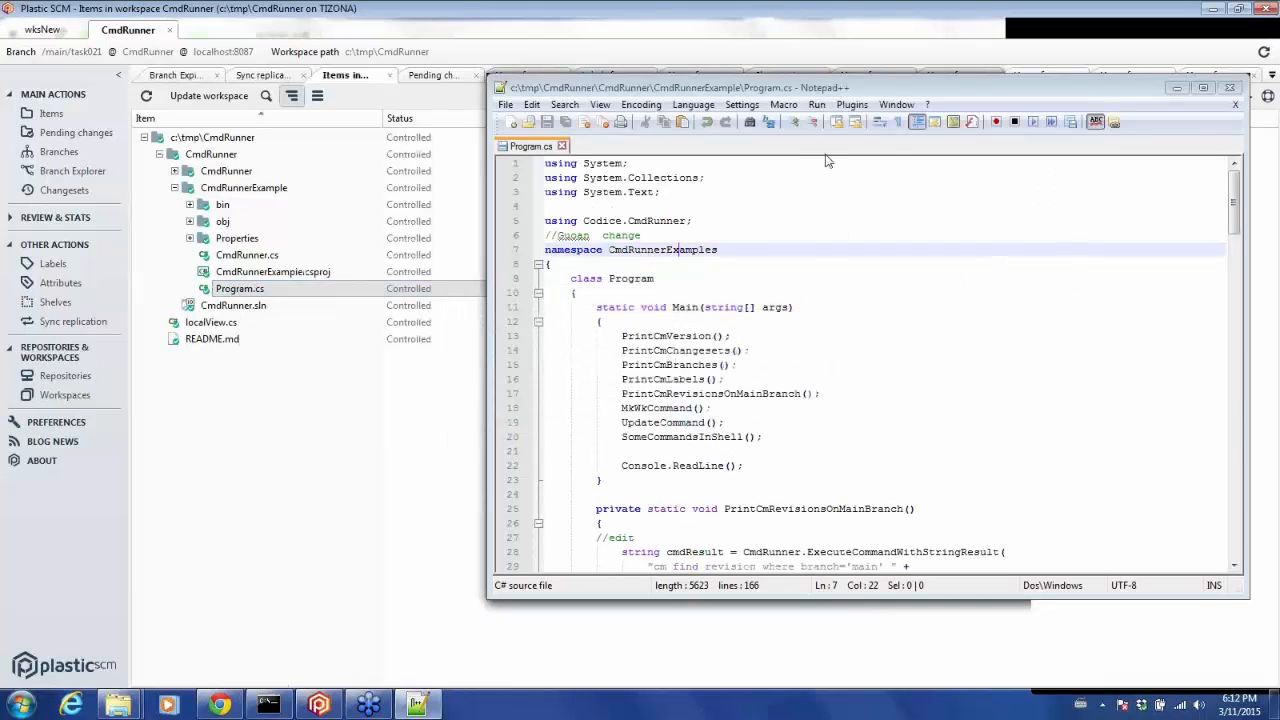
Rename the argument in PrintCmLabels' PrintResult call on line 56 to cmdResultFinal and save the file.
drag(790, 87, 533, 37)
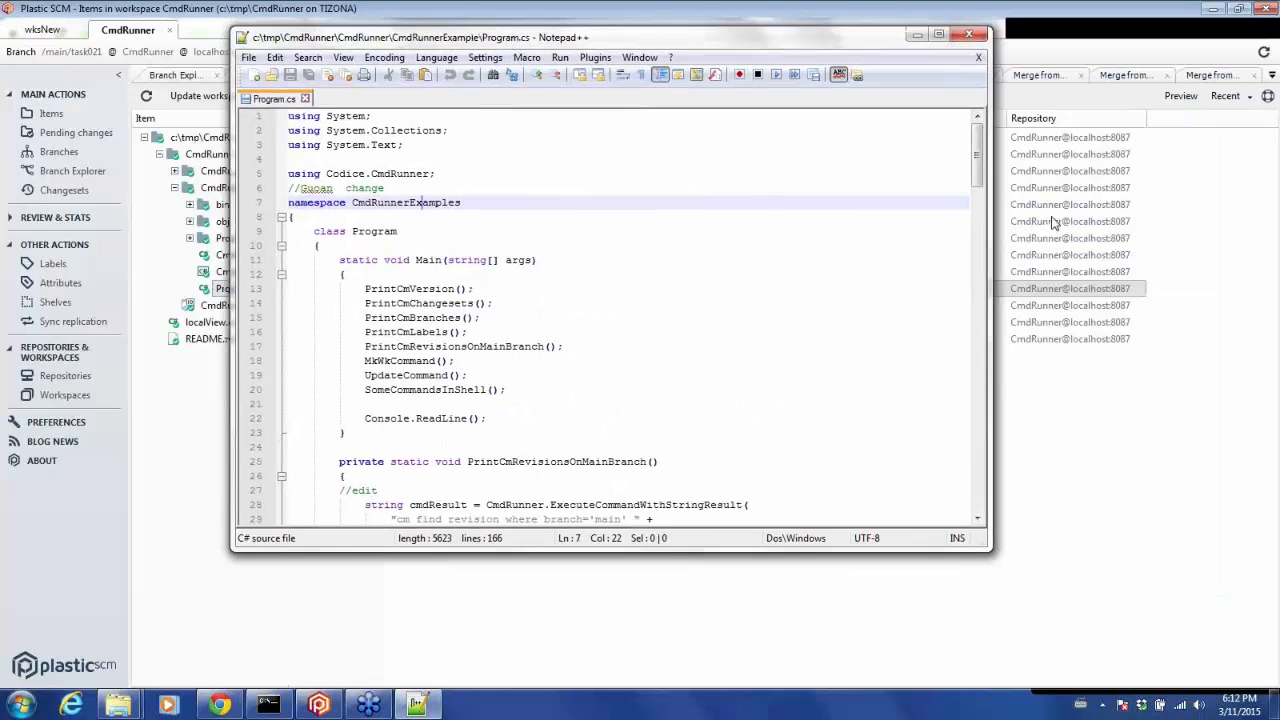
drag(978, 178, 975, 261)
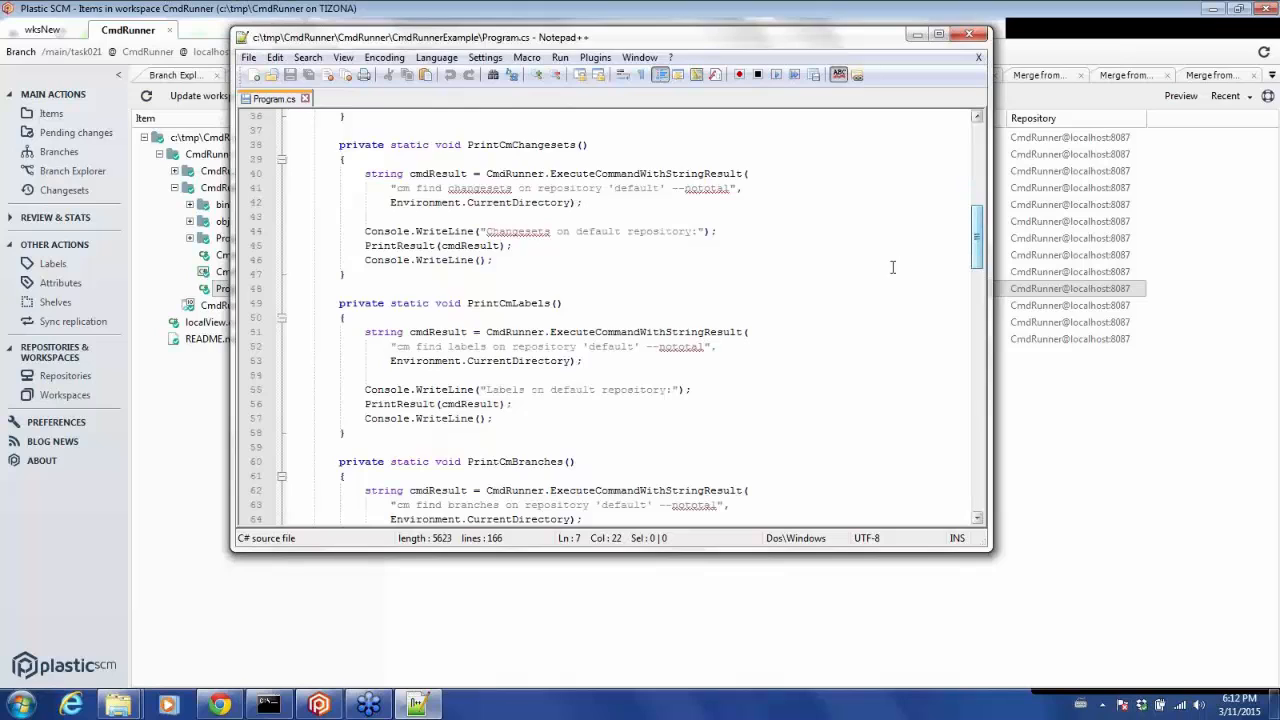
click(502, 403)
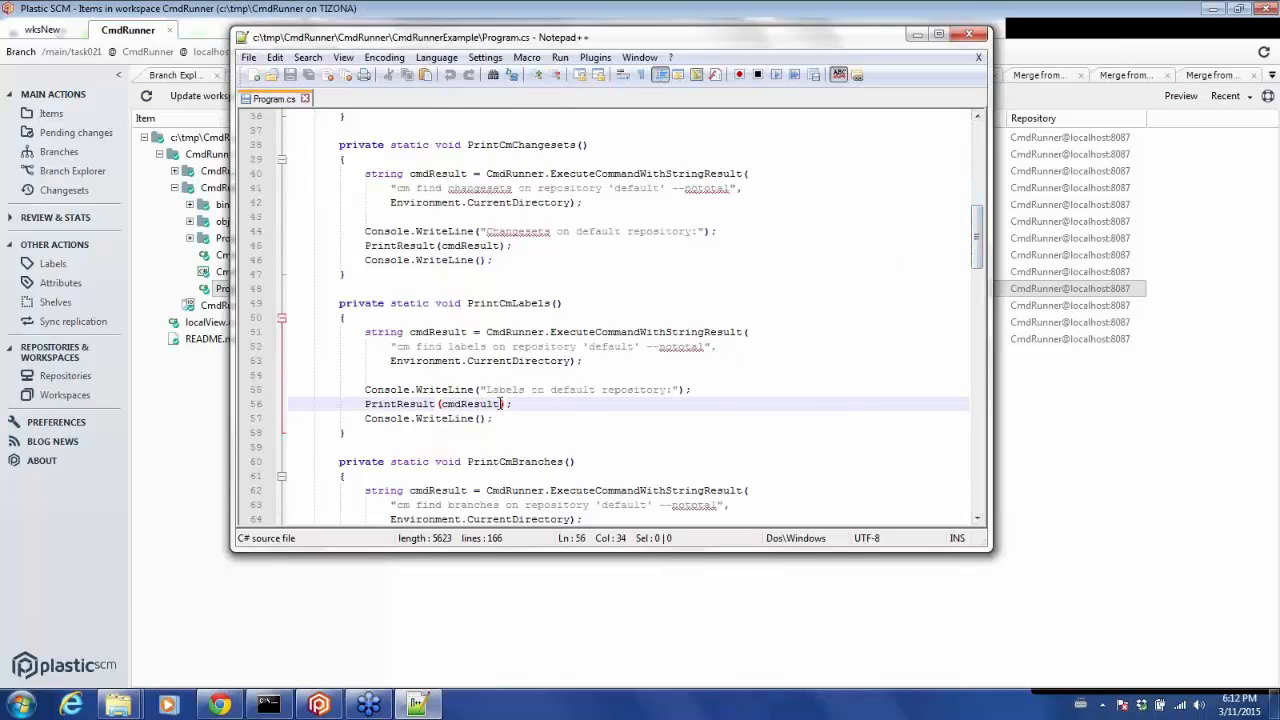
text(Final)
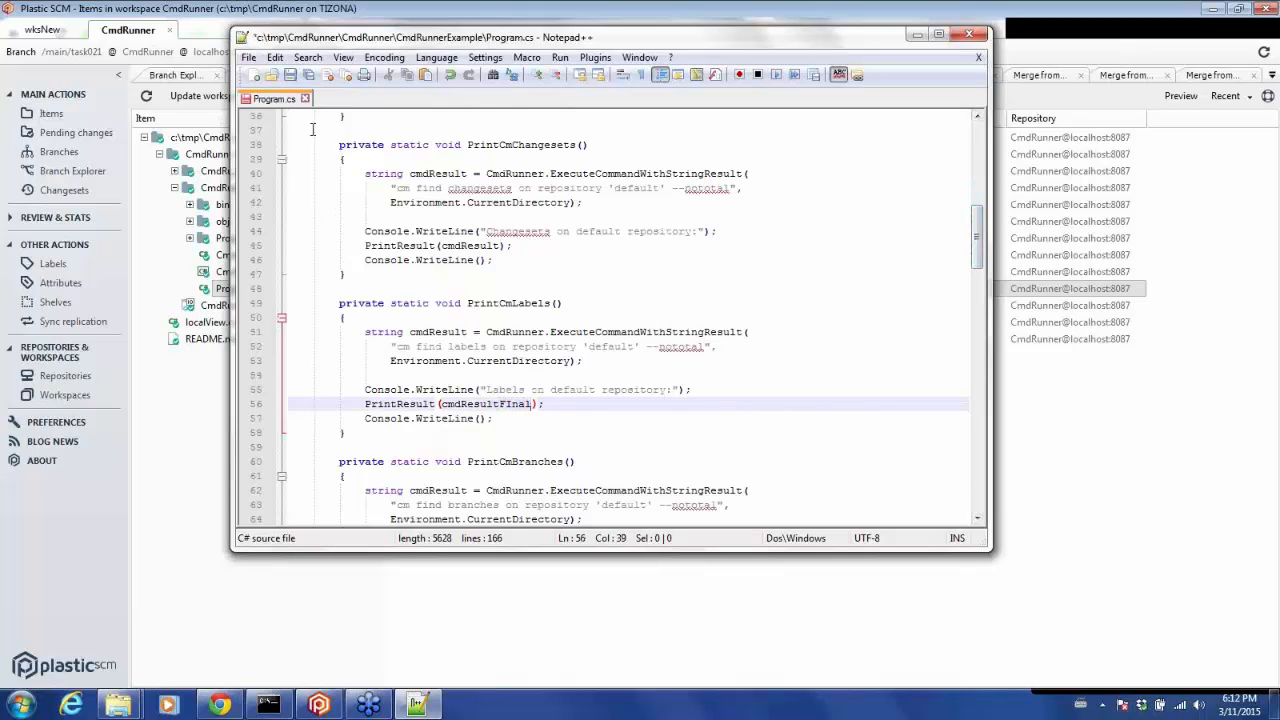
click(510, 405)
click(290, 77)
Check in the Program.cs change with the comment commit in the task branch and view the Branch Explorer.
click(100, 135)
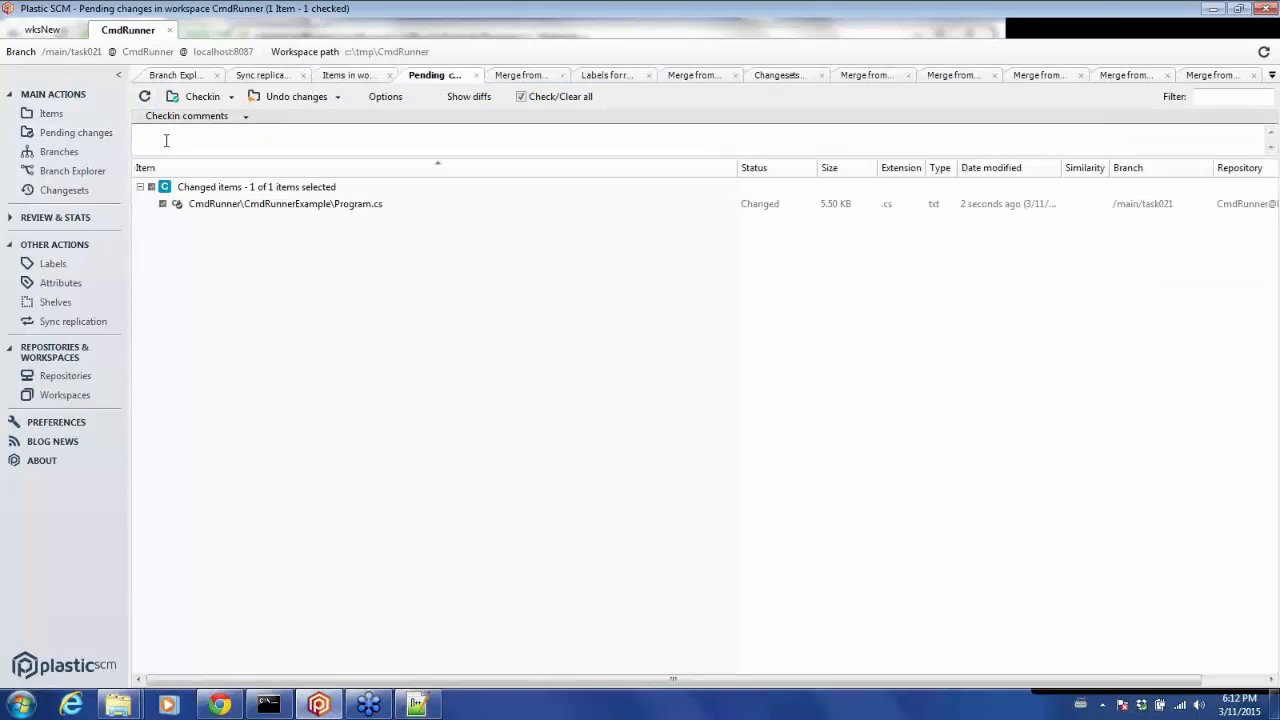
click(166, 140)
text(commit in the task branch)
click(199, 97)
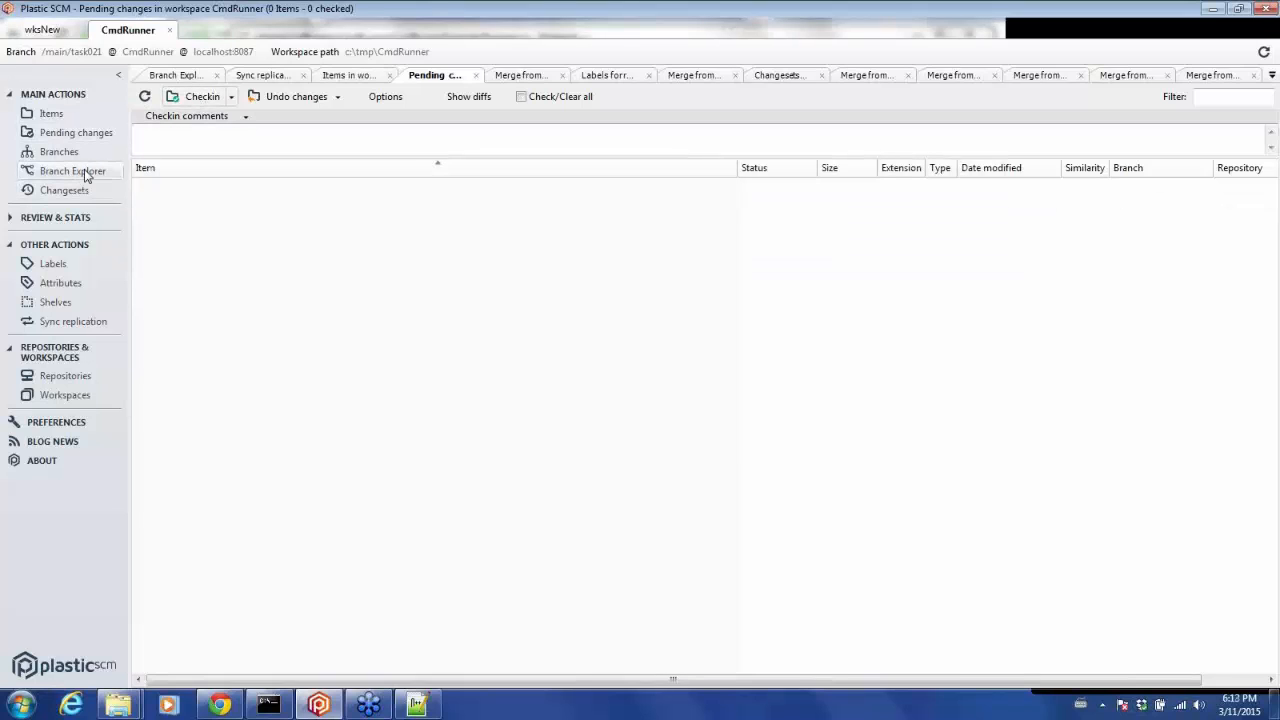
click(86, 175)
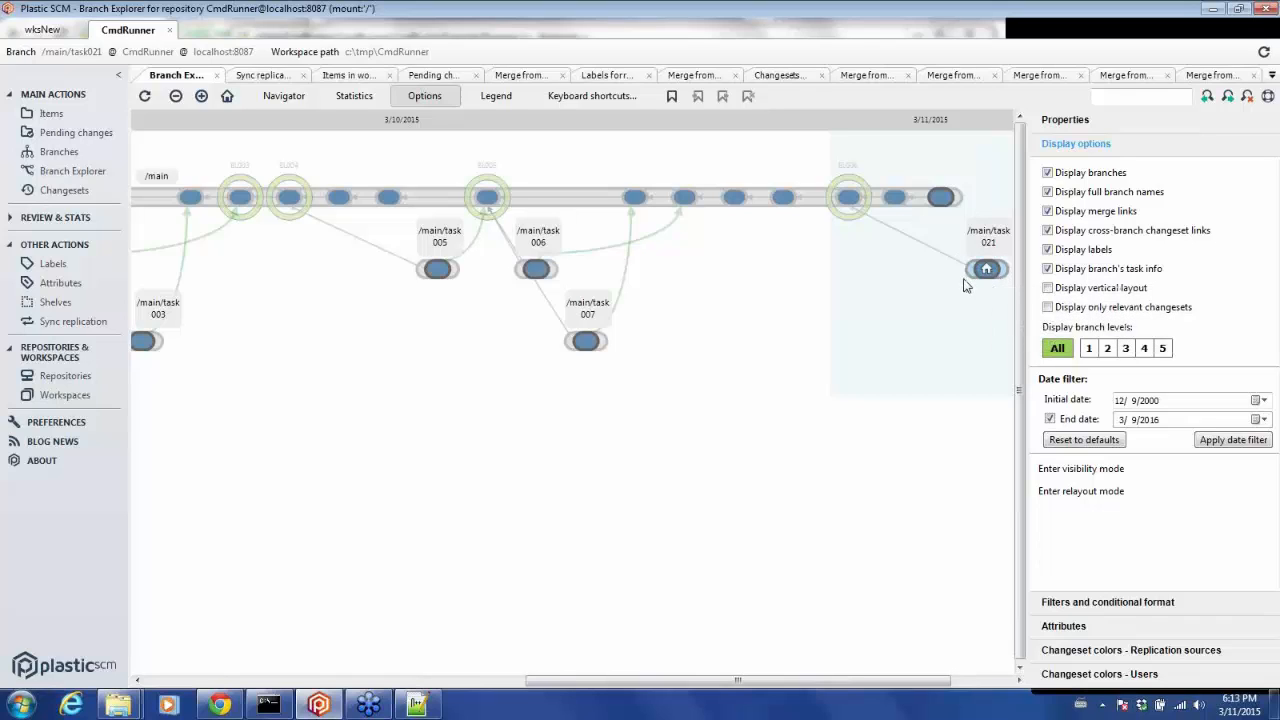
Switch the workspace to the latest changeset on the main branch, confirming the configuration change.
right_click(942, 198)
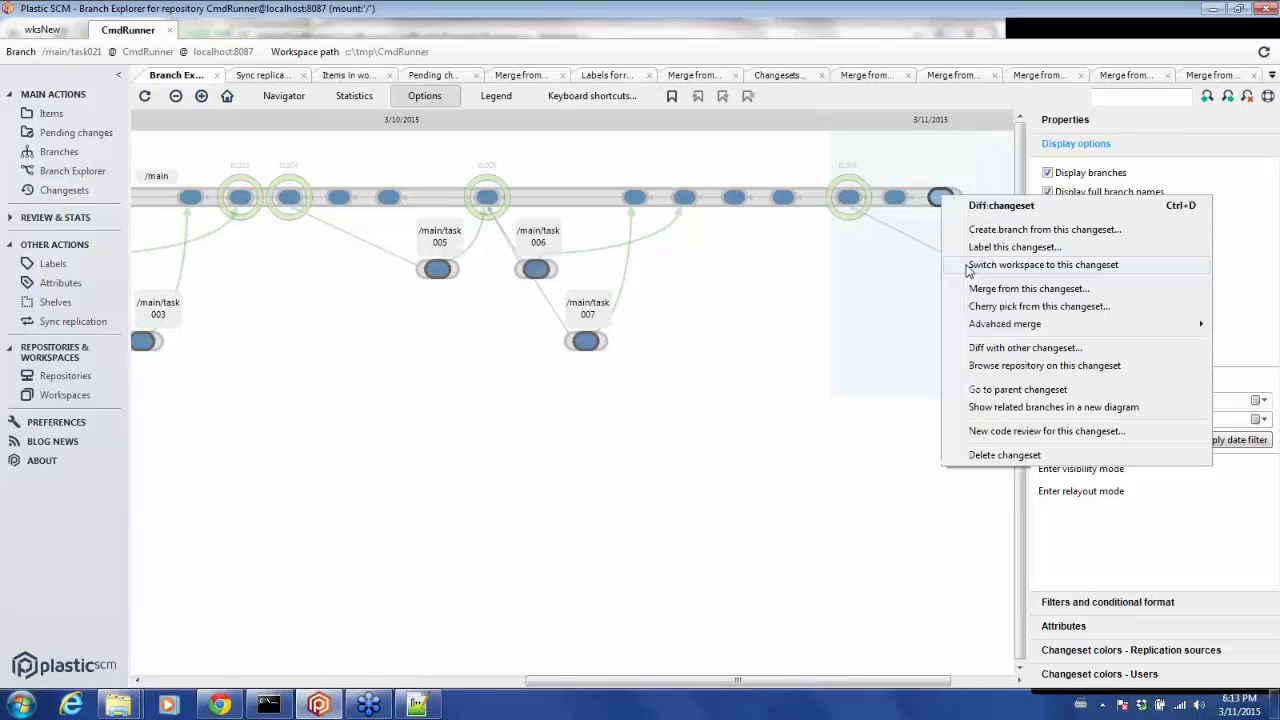
click(1043, 264)
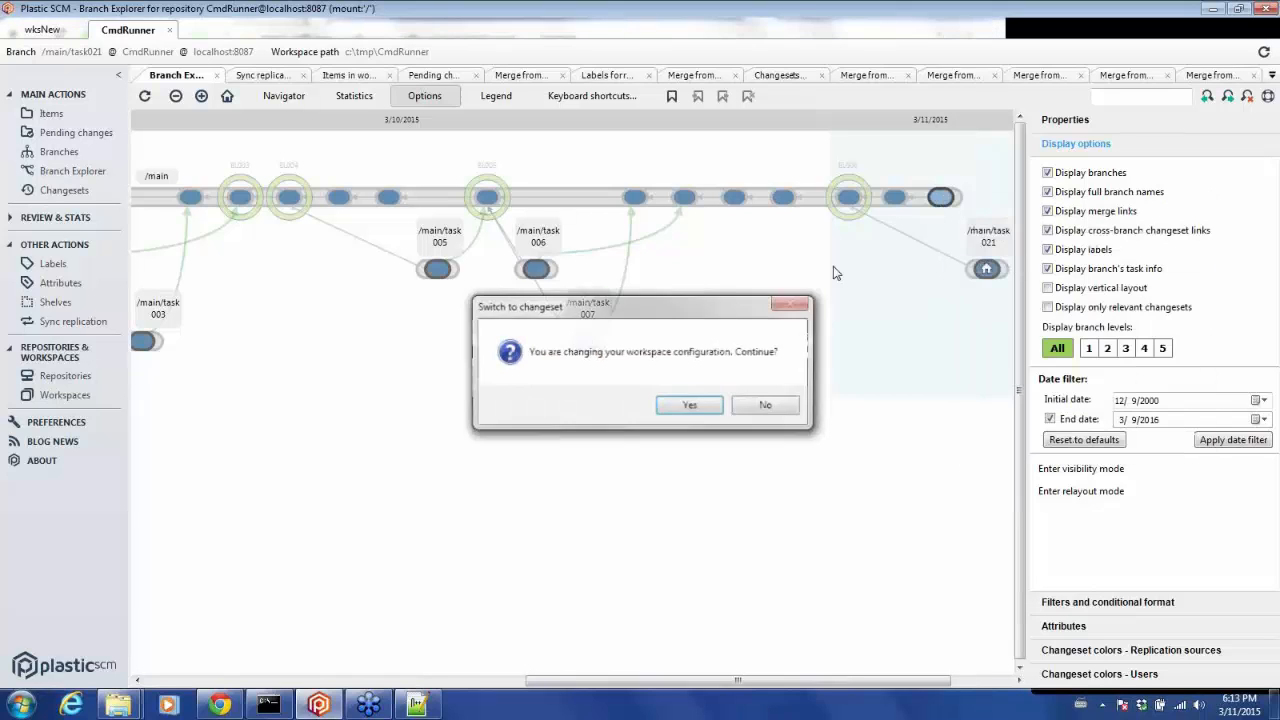
click(690, 406)
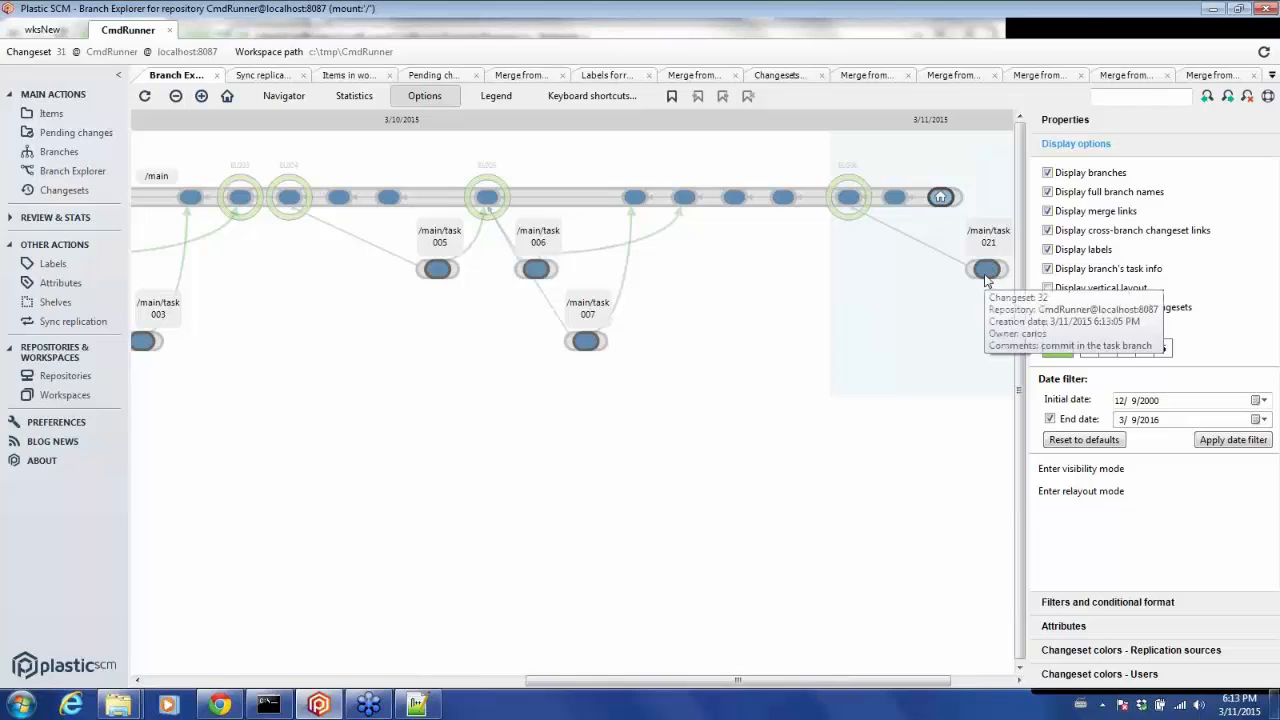
Merge from the task021 changeset into the workspace and process all merges.
right_click(985, 278)
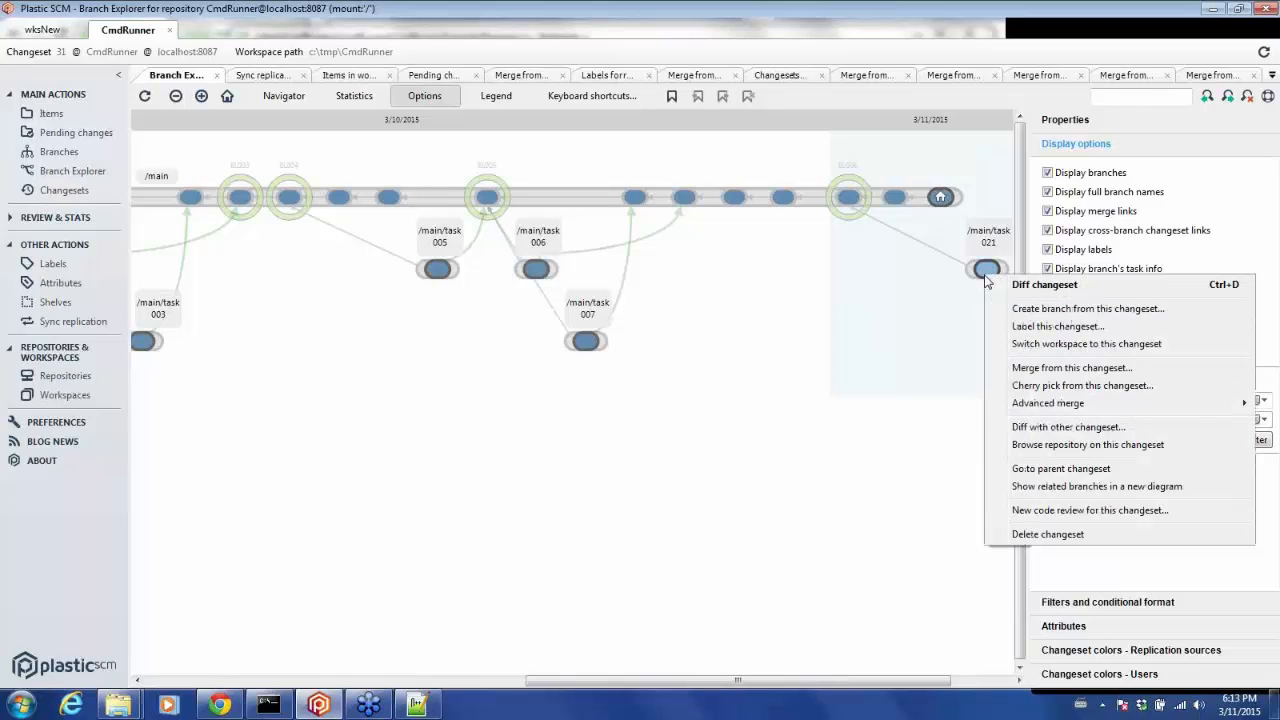
click(1004, 369)
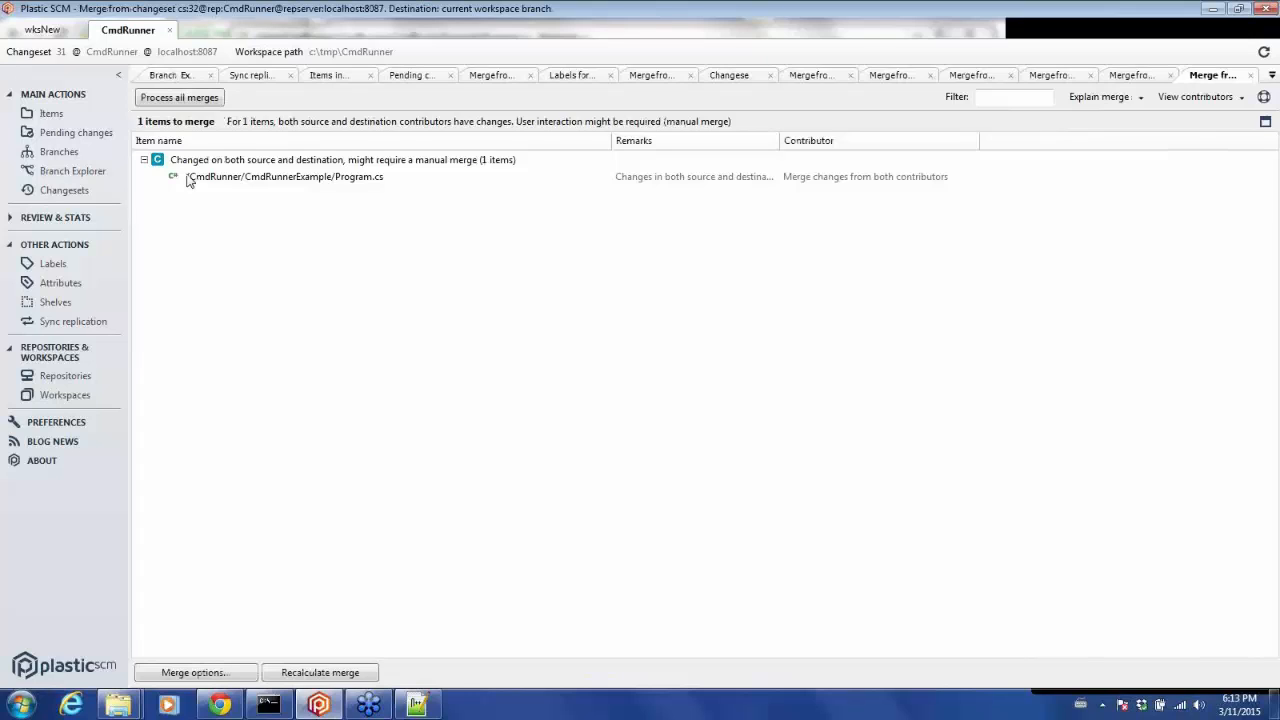
click(163, 99)
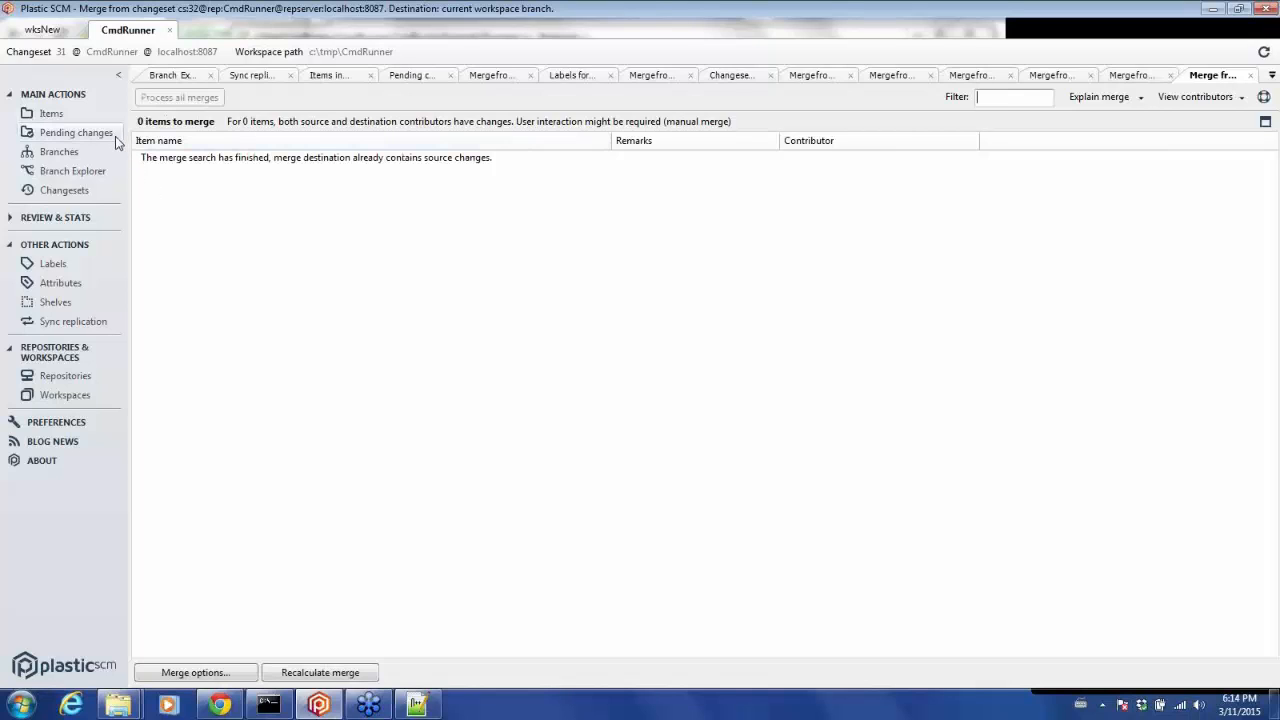
Check in the pending merge with the comment commit the merge and inspect the resulting changeset in the Branch Explorer.
click(76, 132)
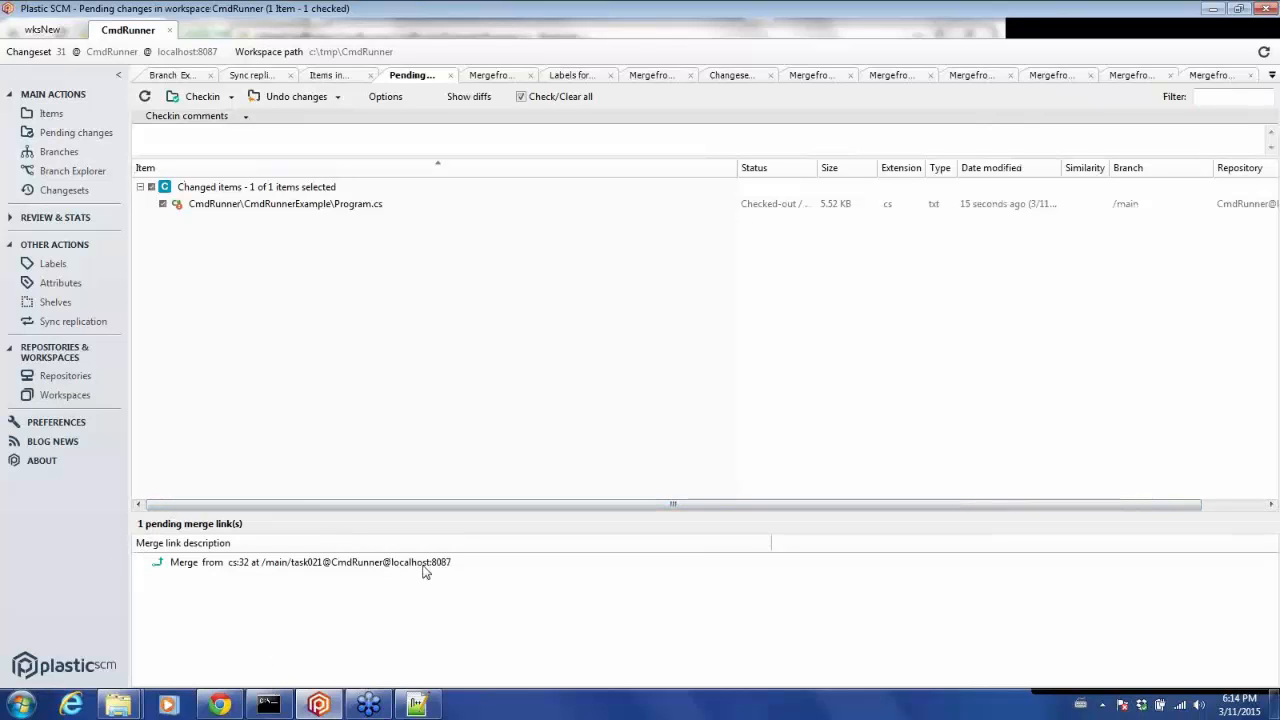
click(174, 142)
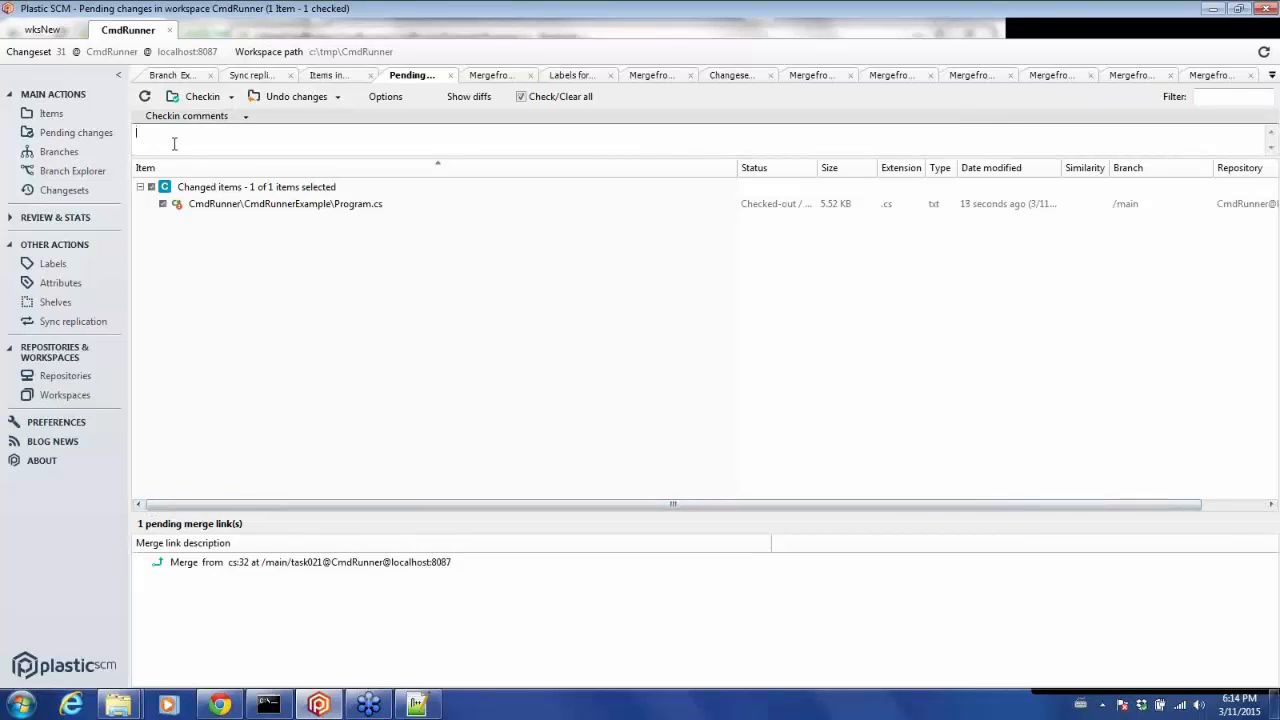
text(commit the merge)
click(196, 103)
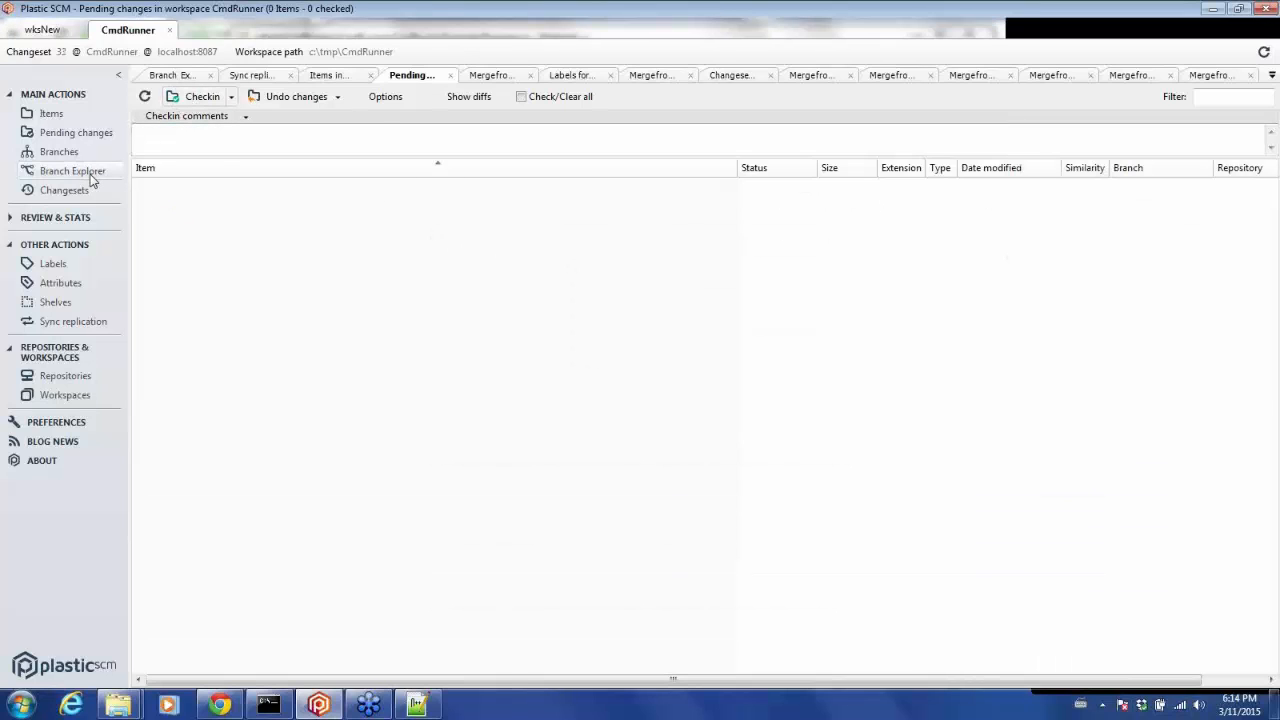
click(72, 171)
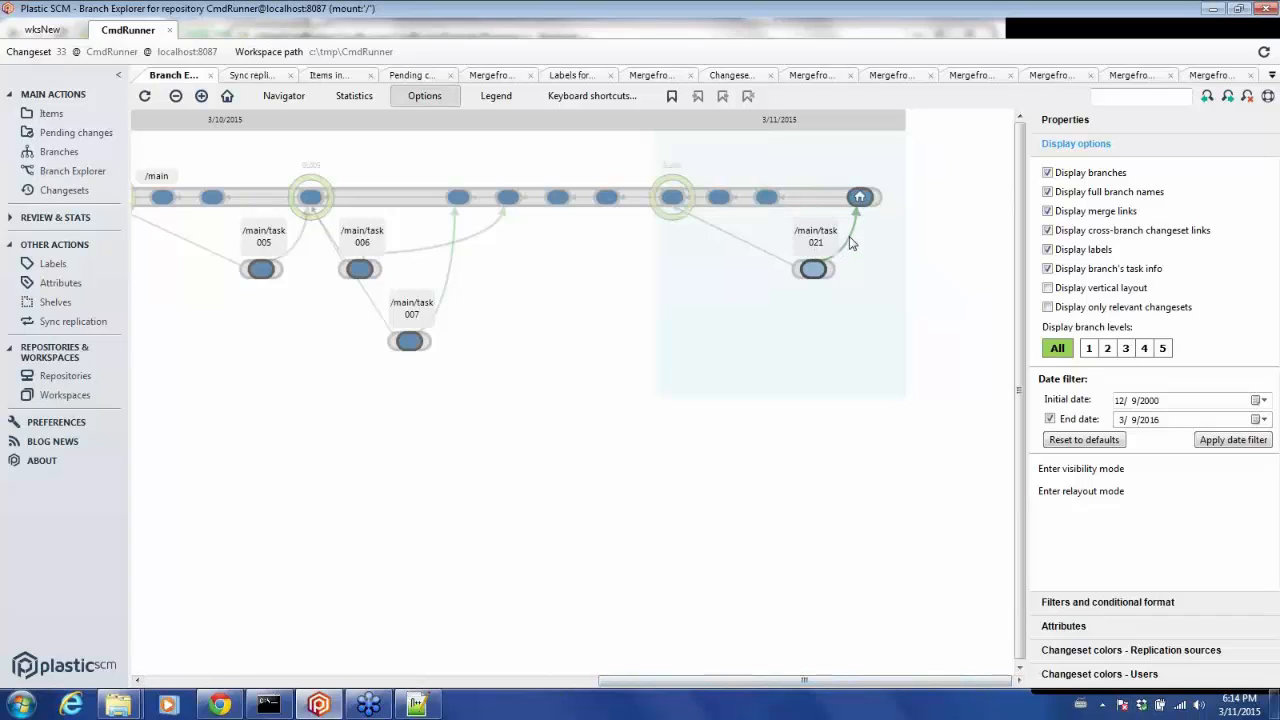
mouse_move(850, 243)
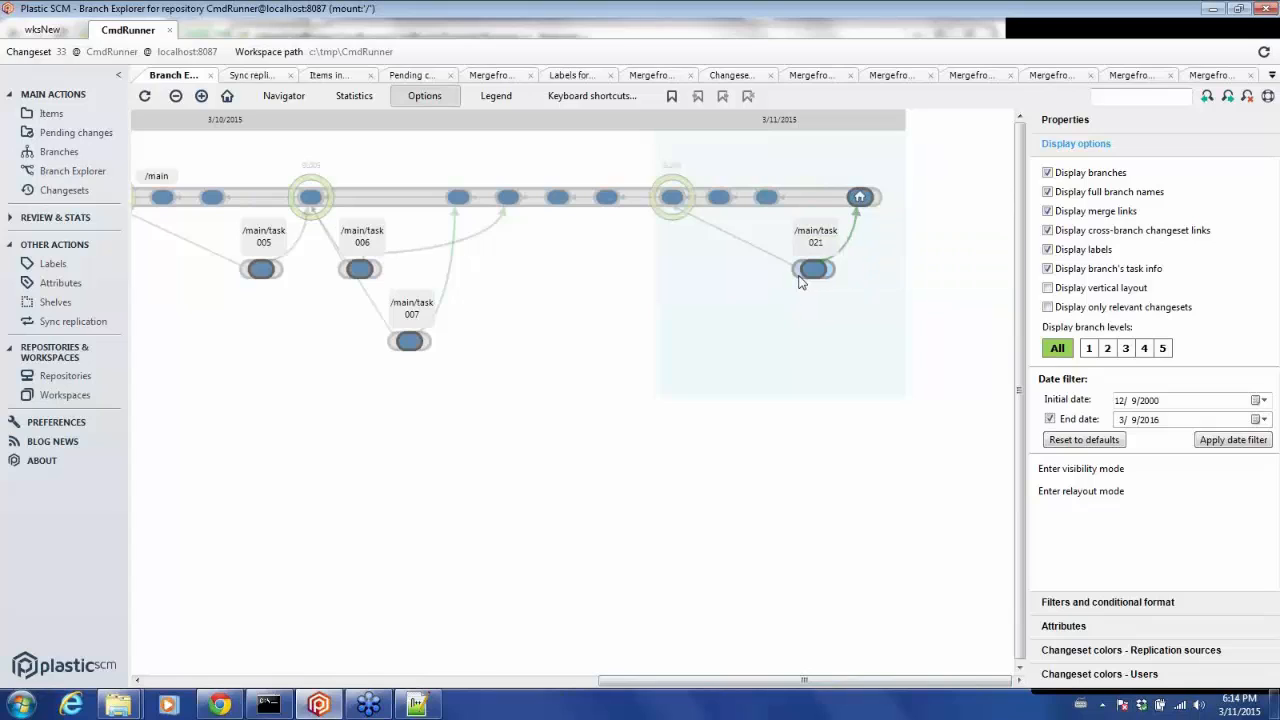
mouse_move(864, 205)
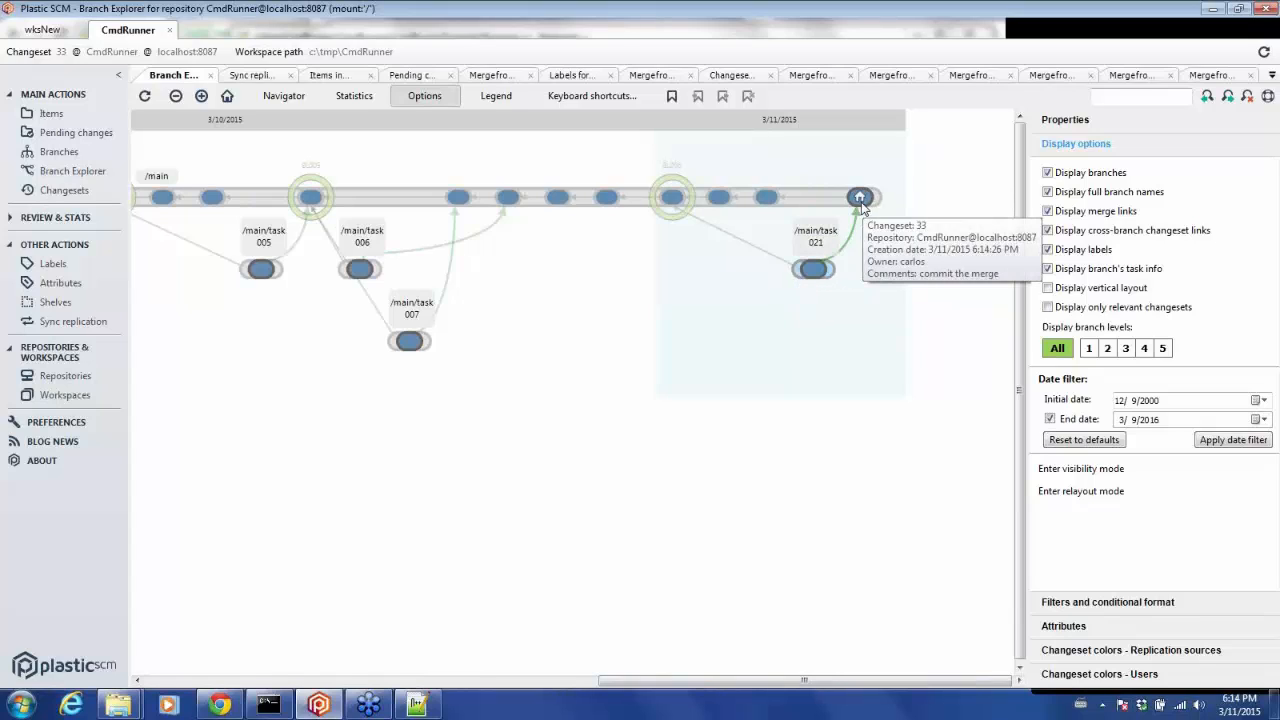
mouse_move(816, 205)
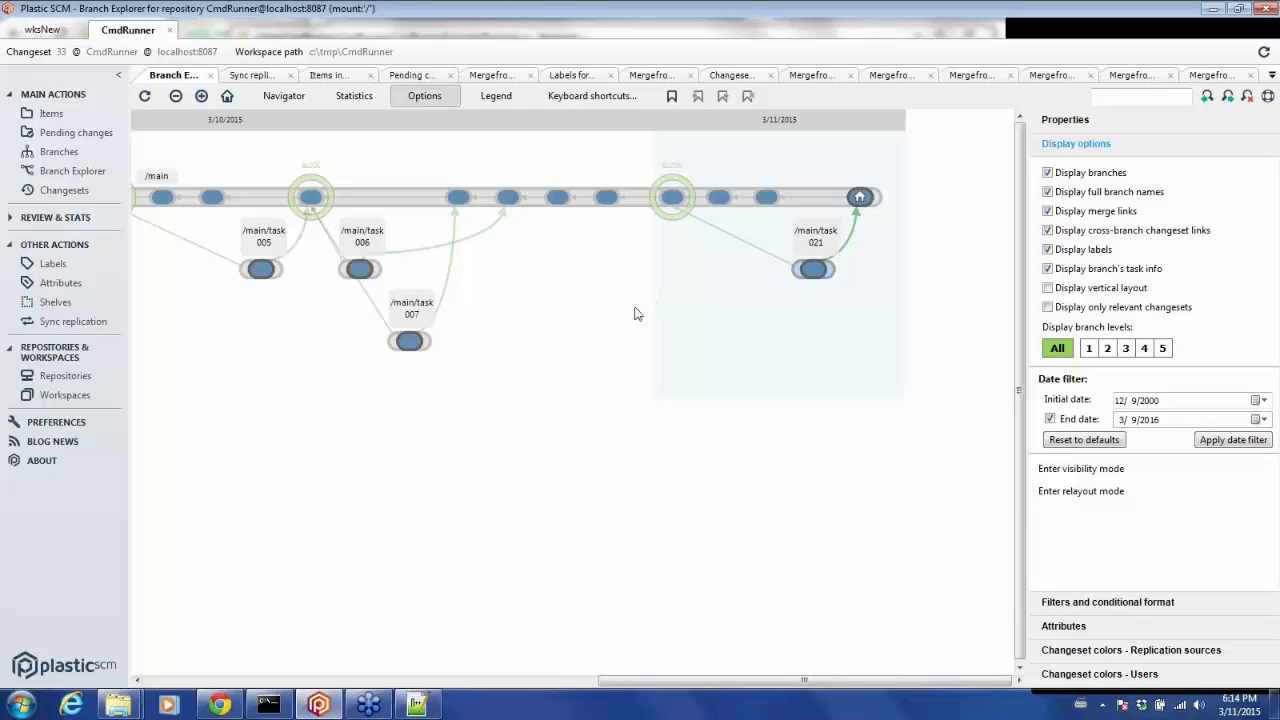
Create a new child task branch of main from changeset 33 and switch the workspace to it.
right_click(858, 201)
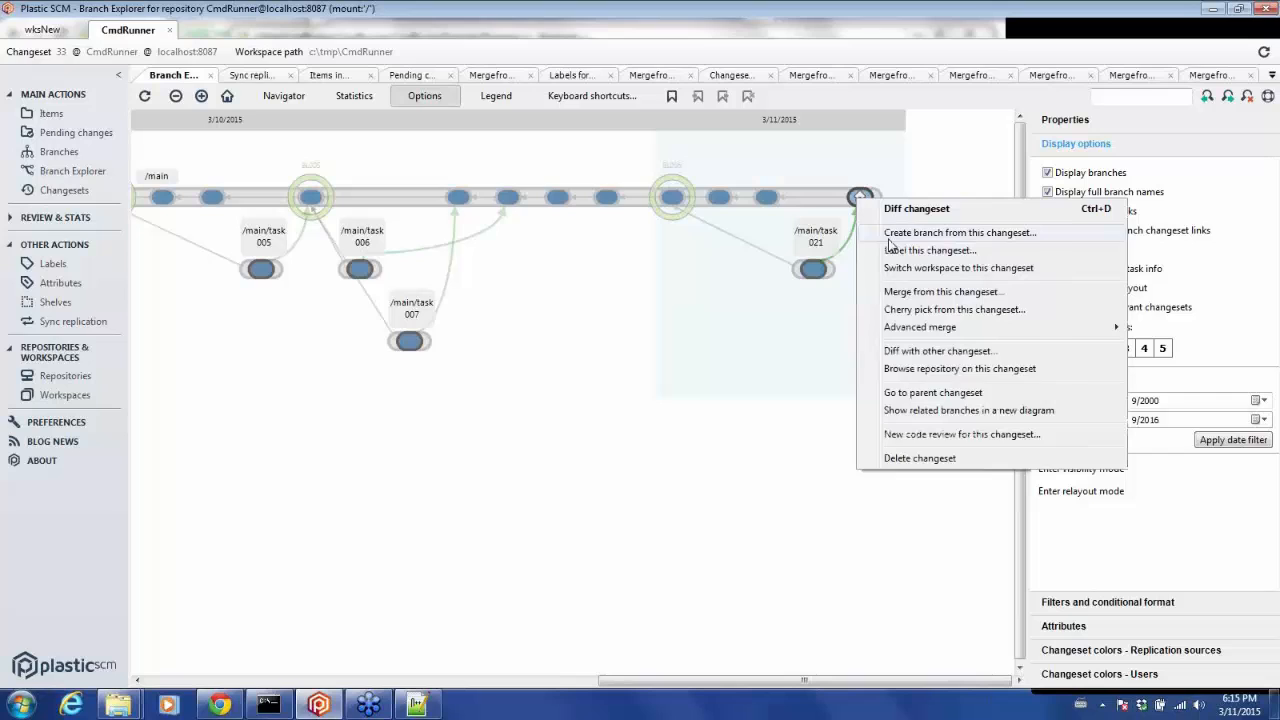
click(889, 236)
text(tas)
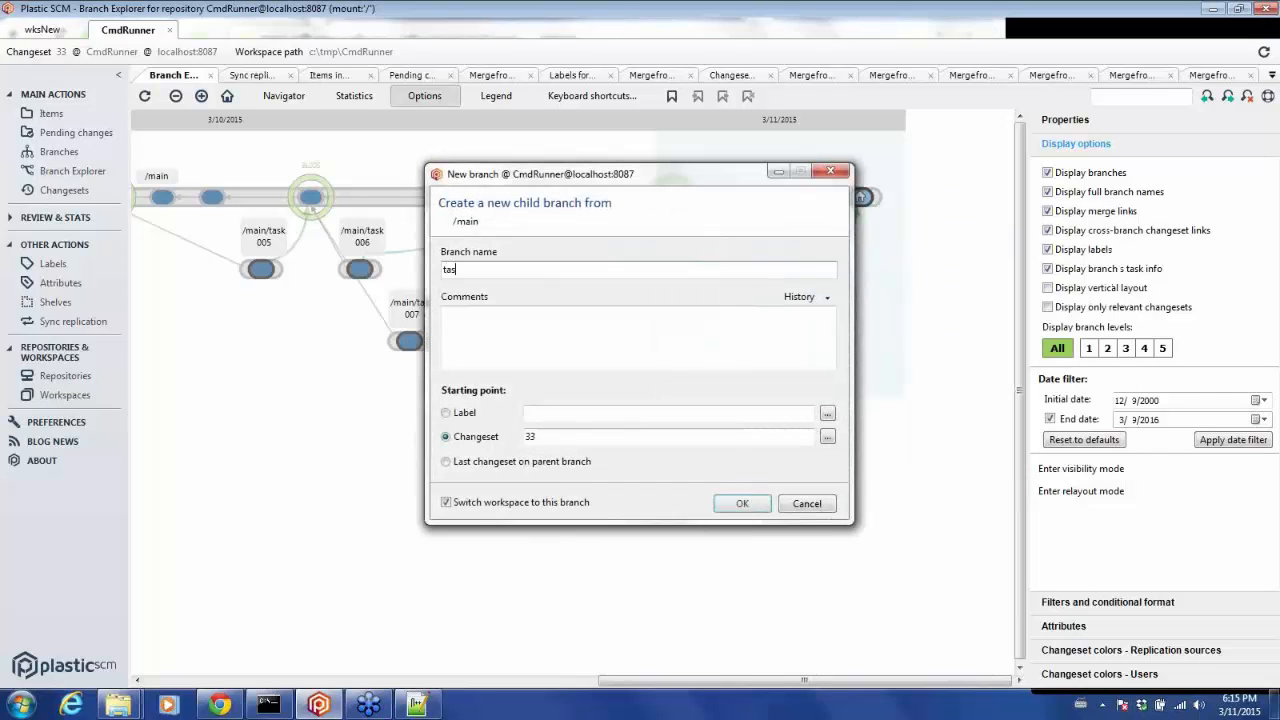
text(k022)
click(743, 504)
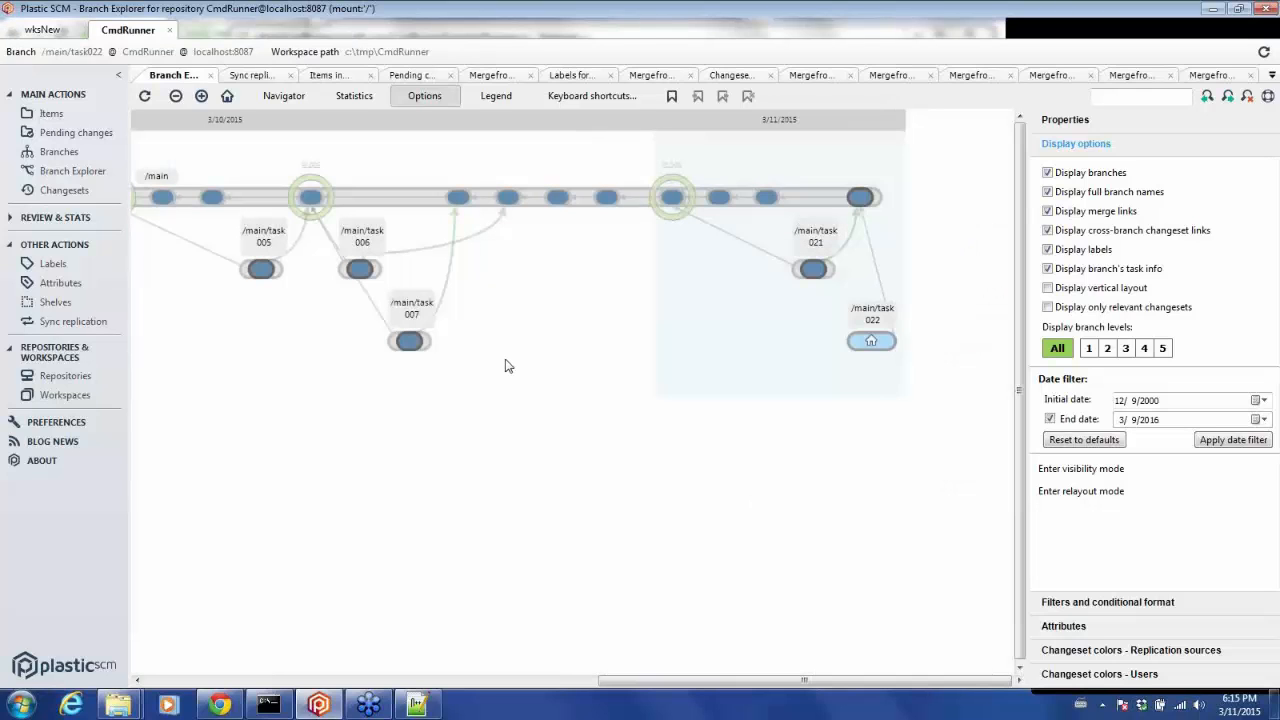
Try to move Program.cs by cutting it and pasting into the CmdRunnerExample and CmdRunner folders.
click(51, 115)
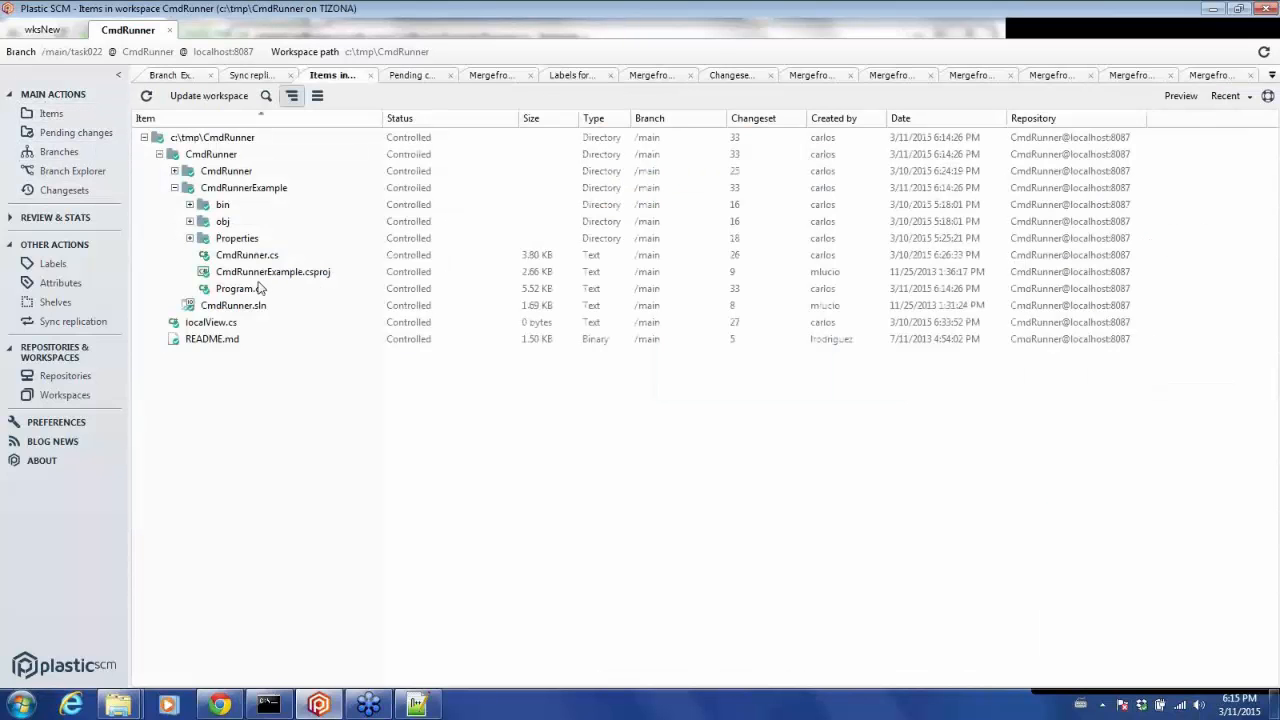
click(250, 290)
right_click(248, 292)
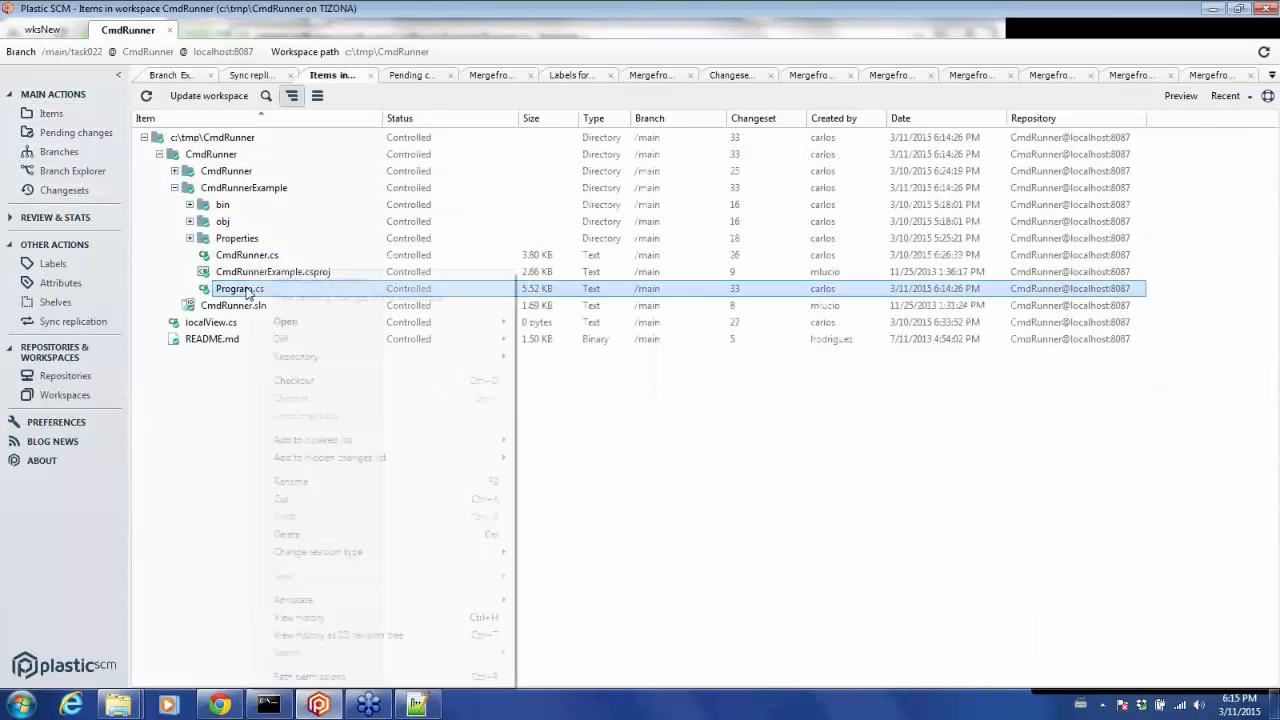
click(317, 509)
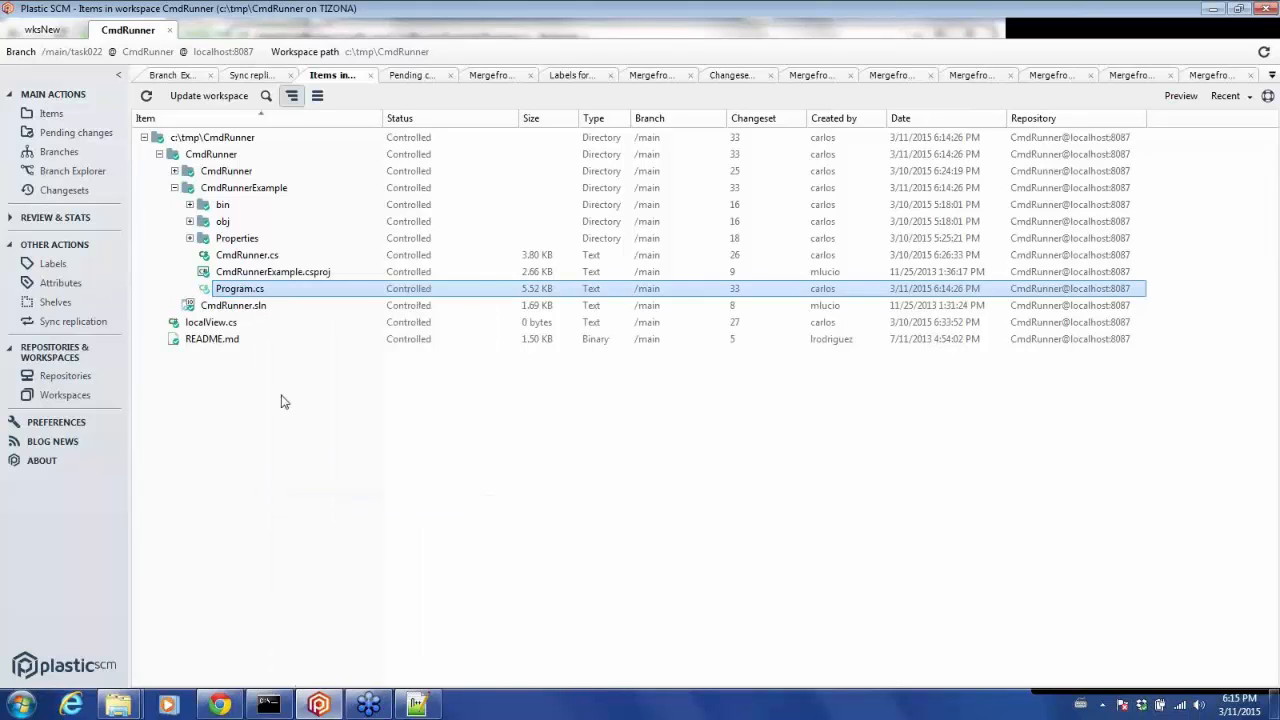
right_click(210, 188)
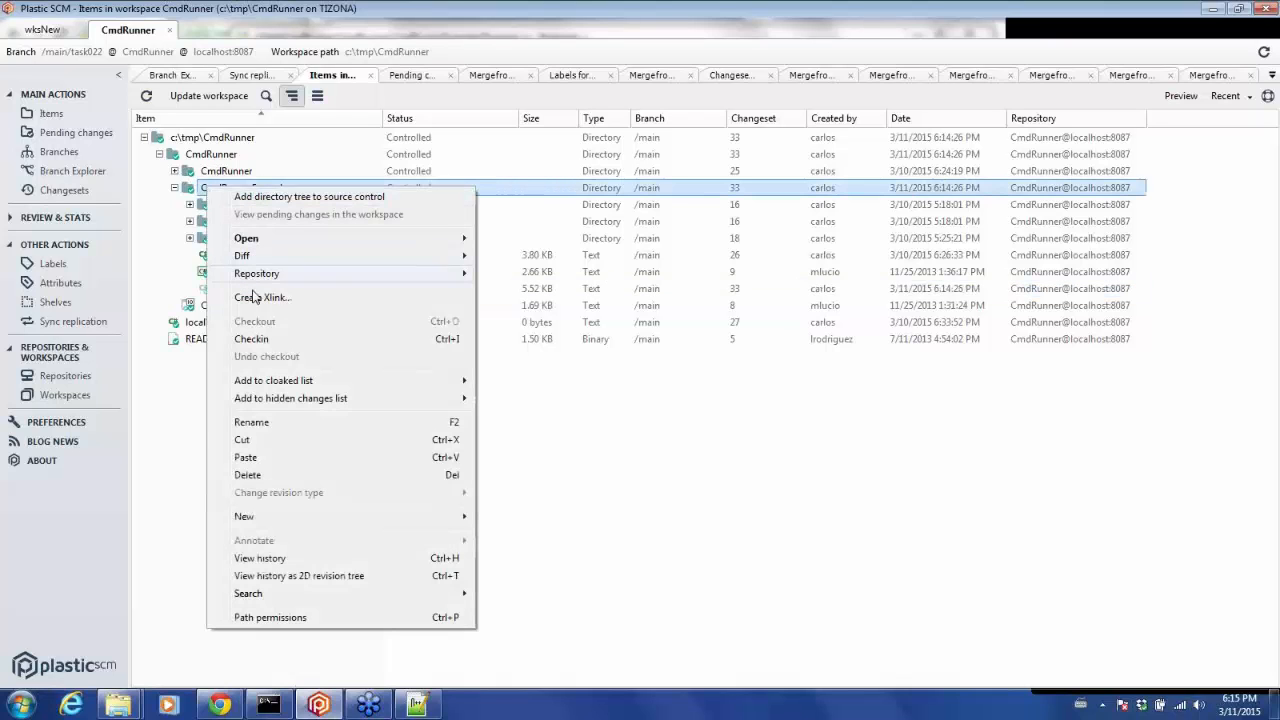
click(261, 458)
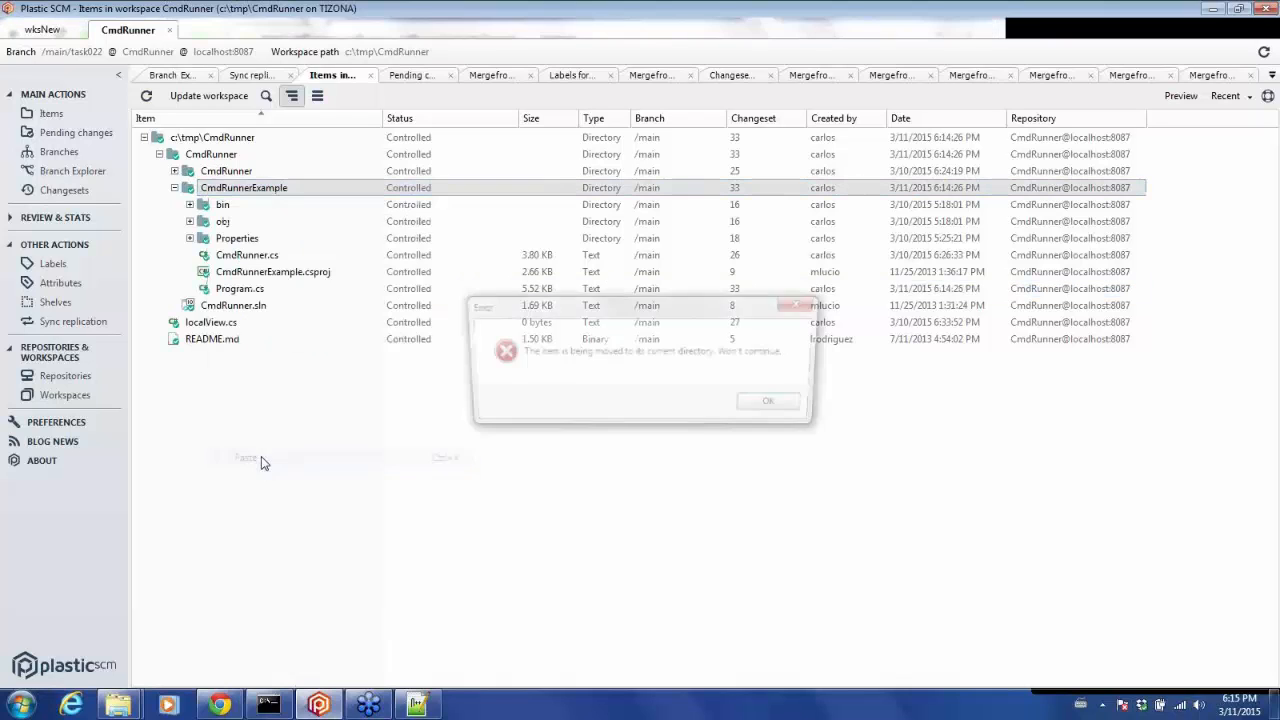
click(773, 403)
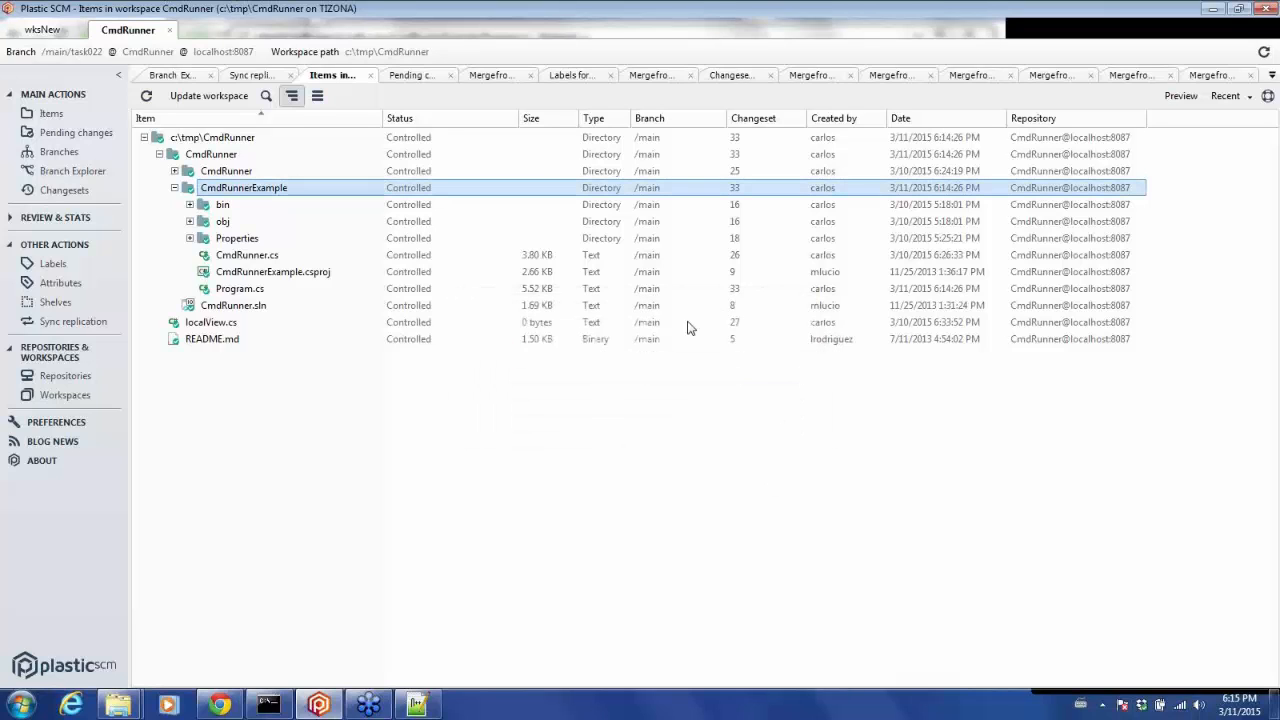
right_click(202, 172)
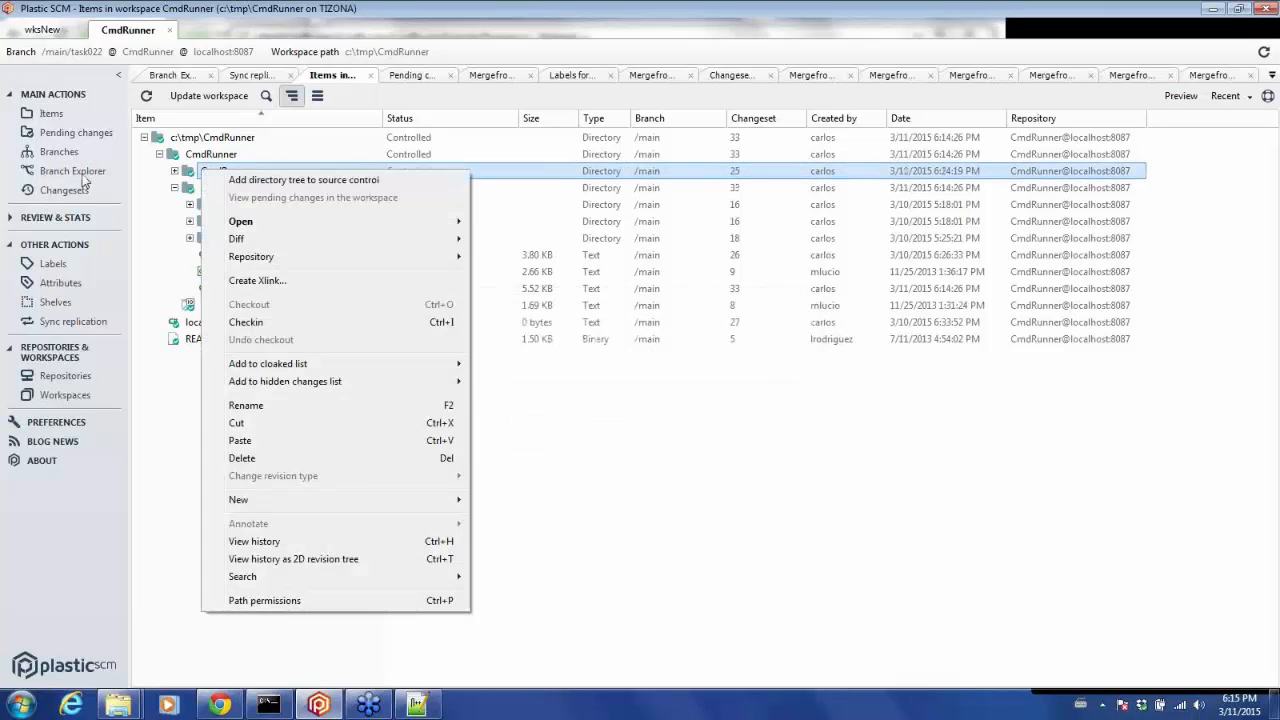
click(292, 441)
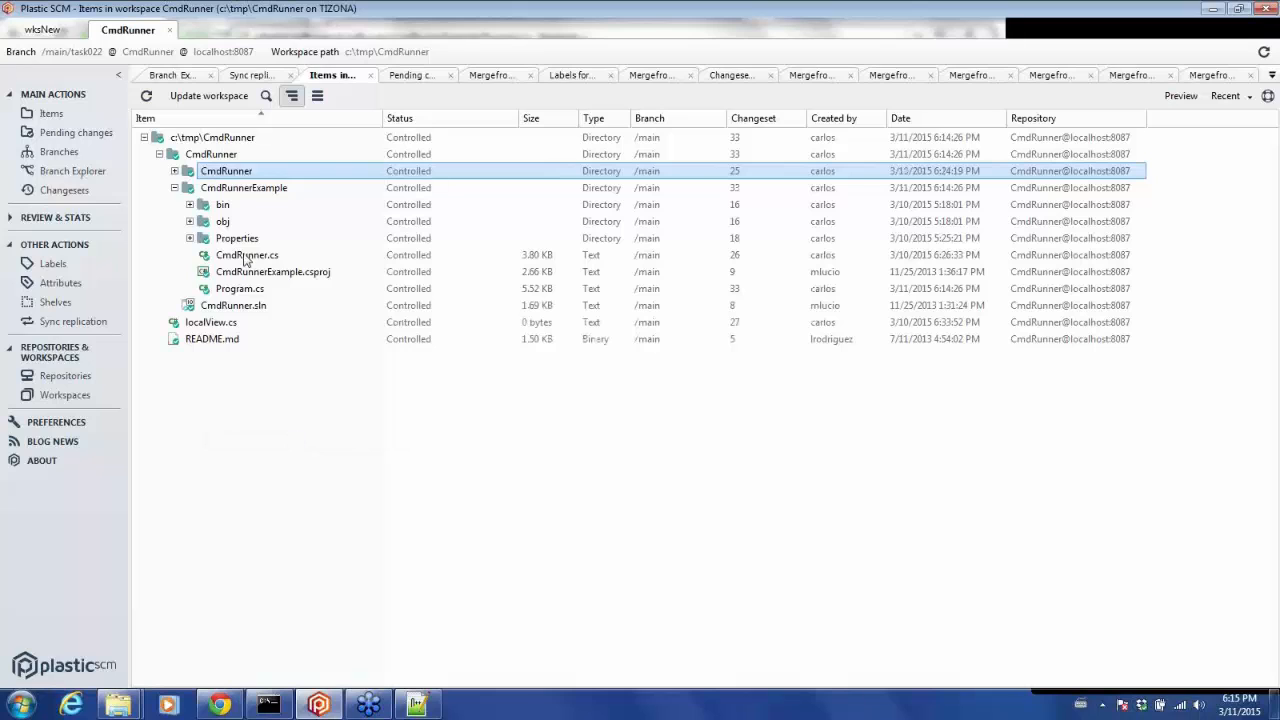
Move Program.cs from the CmdRunnerExample folder into the CmdRunner folder.
click(175, 172)
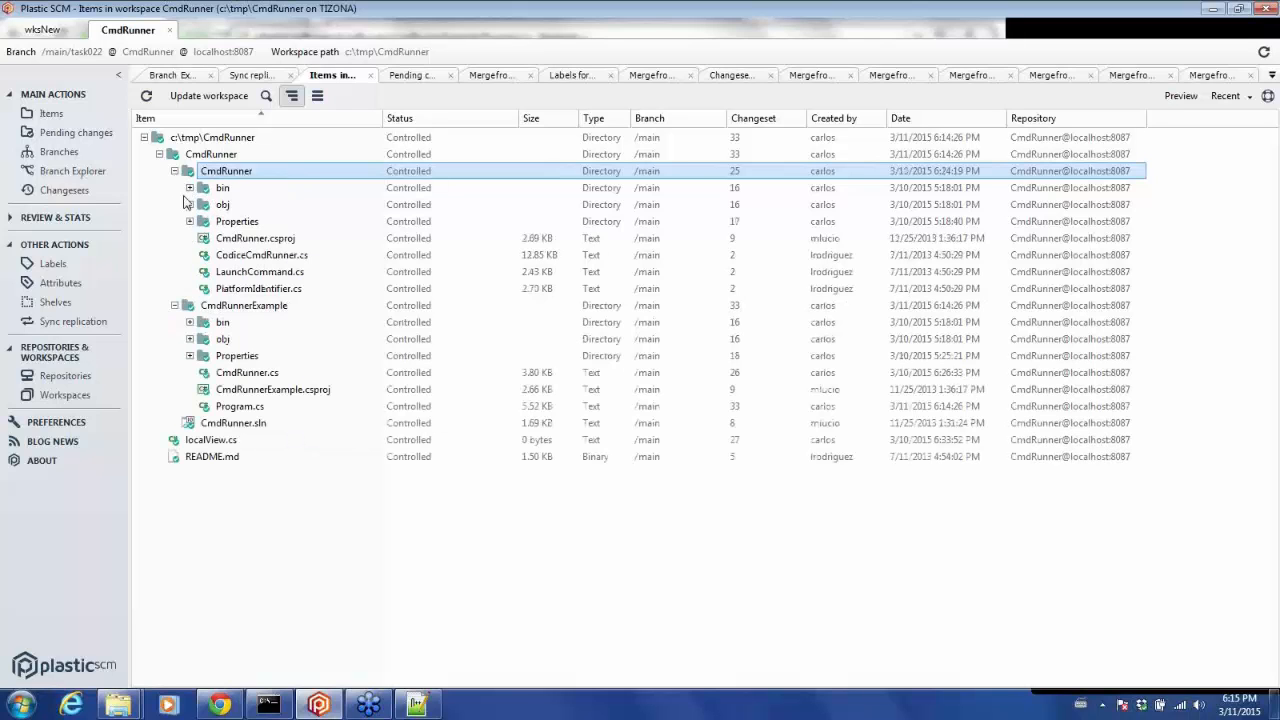
right_click(232, 408)
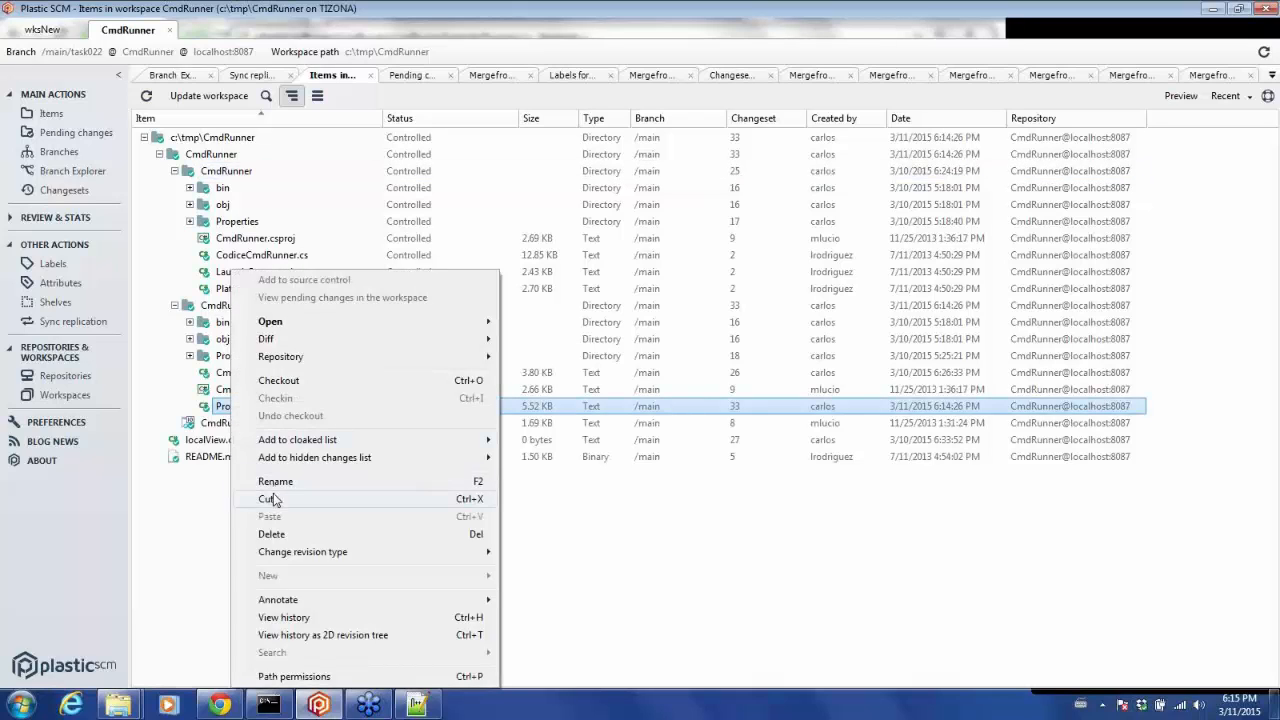
click(274, 498)
right_click(222, 172)
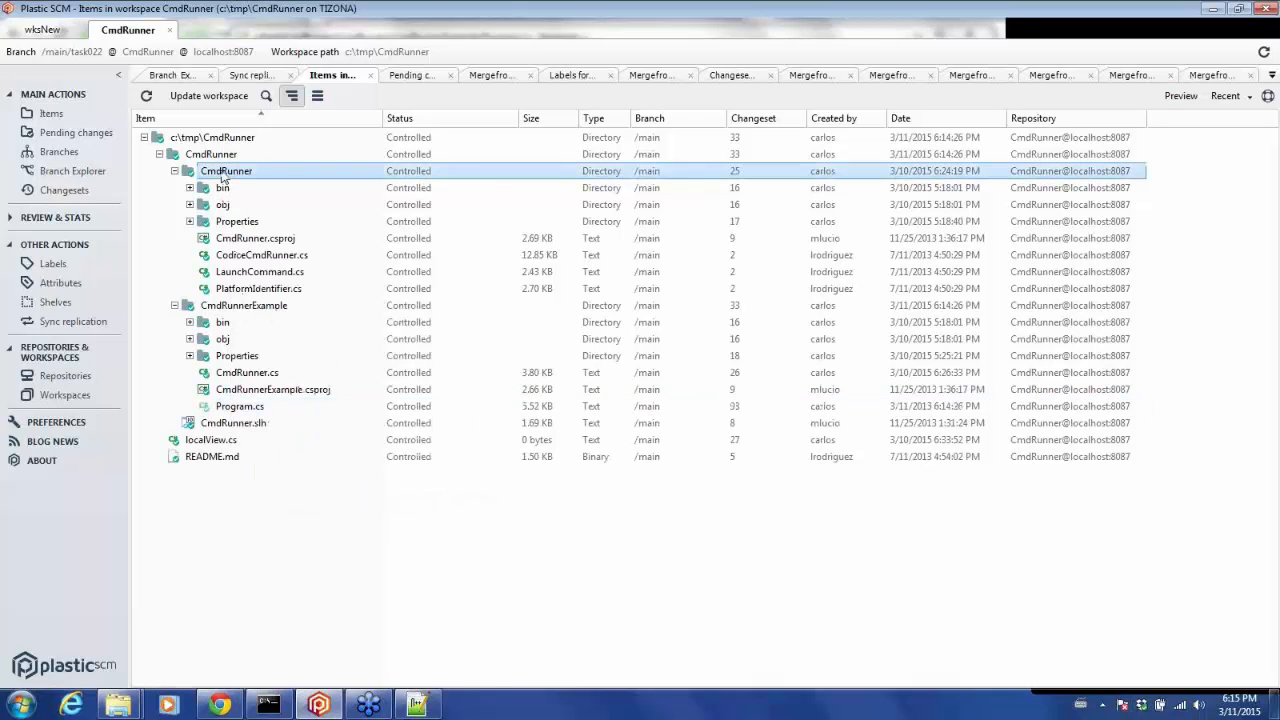
click(270, 441)
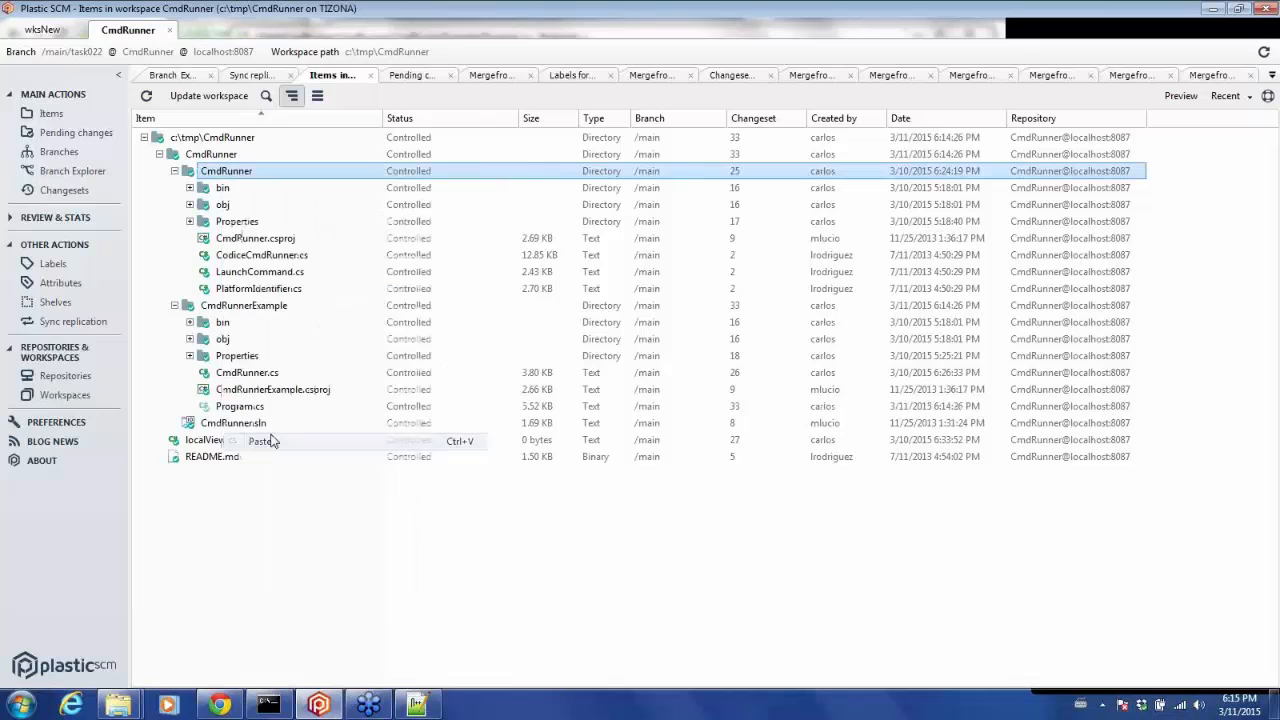
click(248, 309)
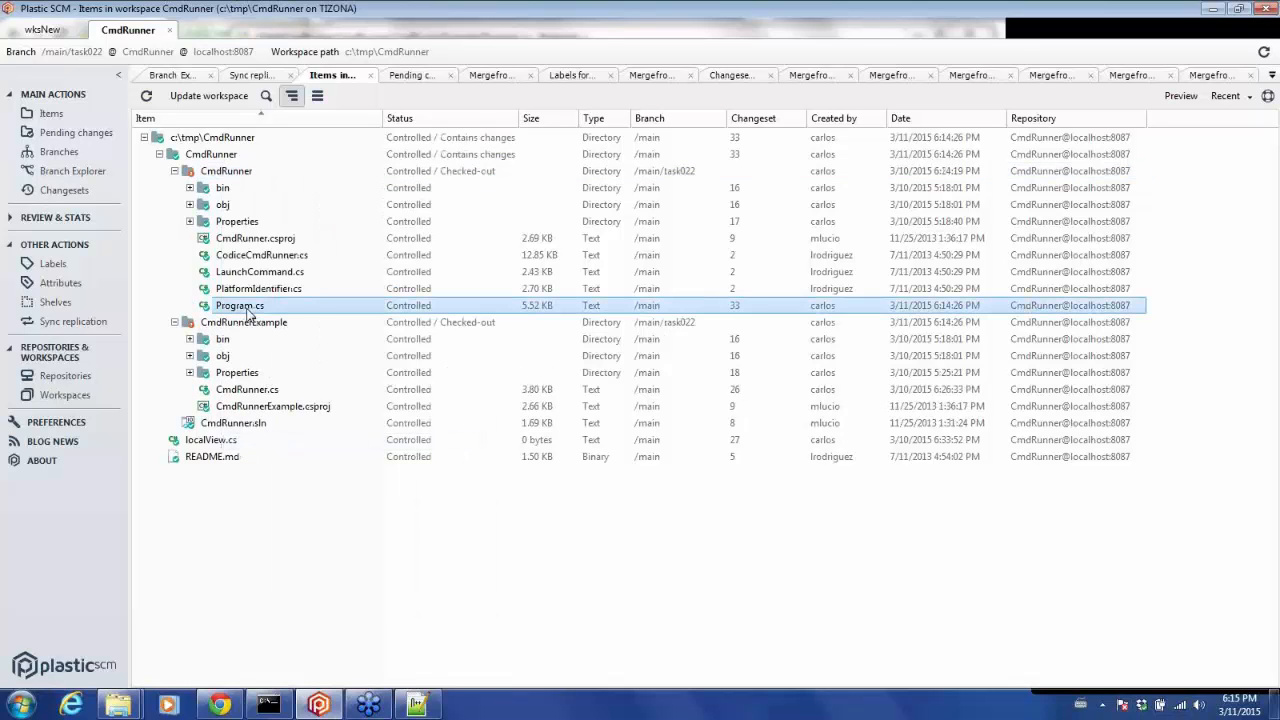
Open the moved Program.cs with Notepad++, keeping the old file open in the editor.
right_click(249, 313)
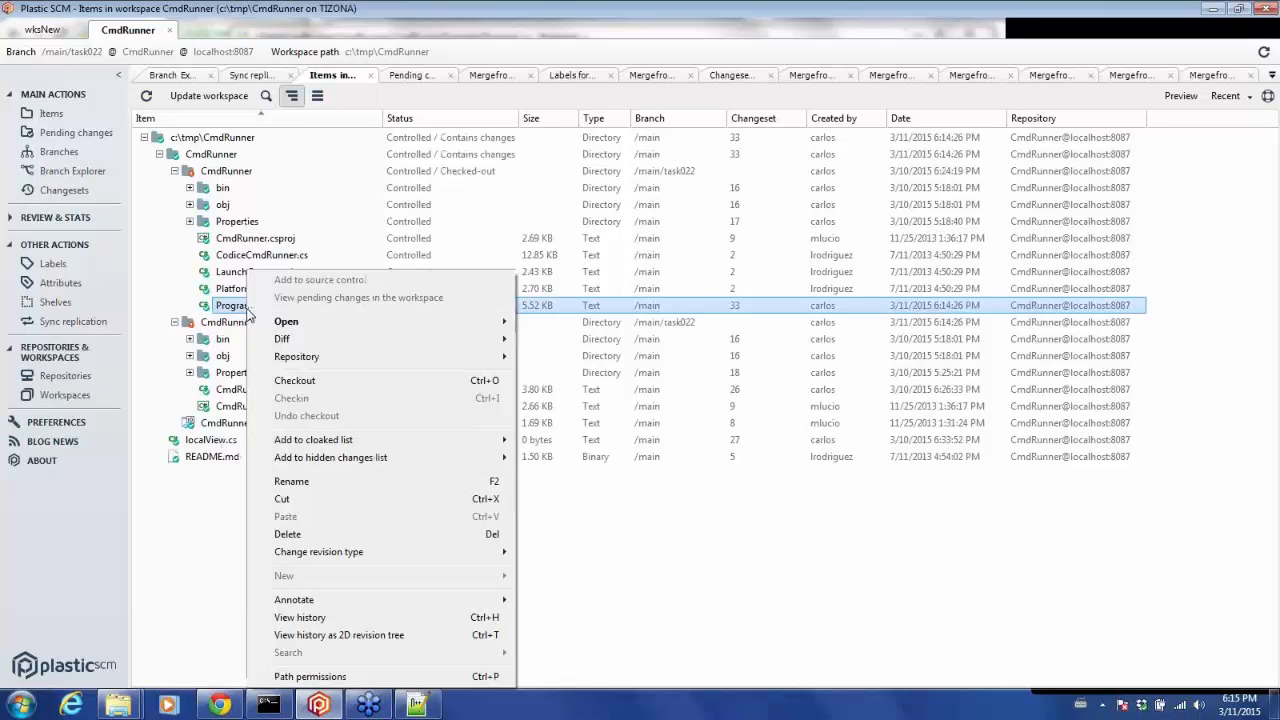
mouse_move(282, 324)
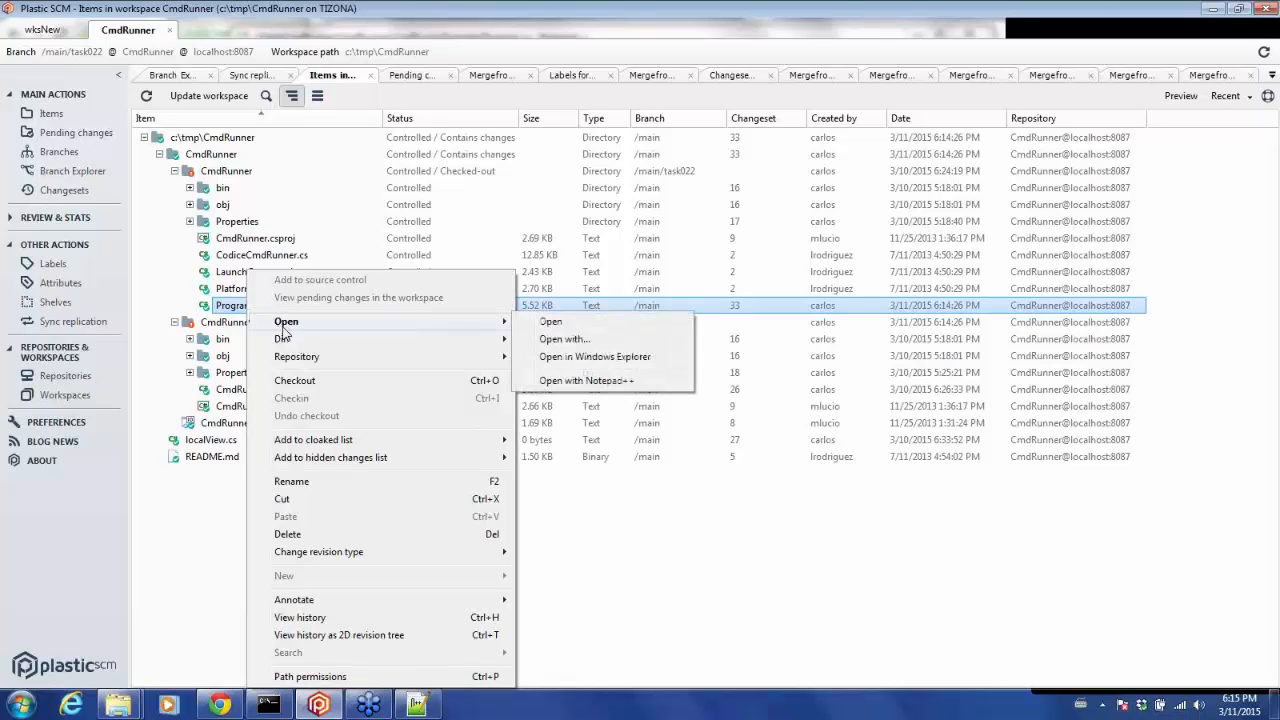
click(567, 387)
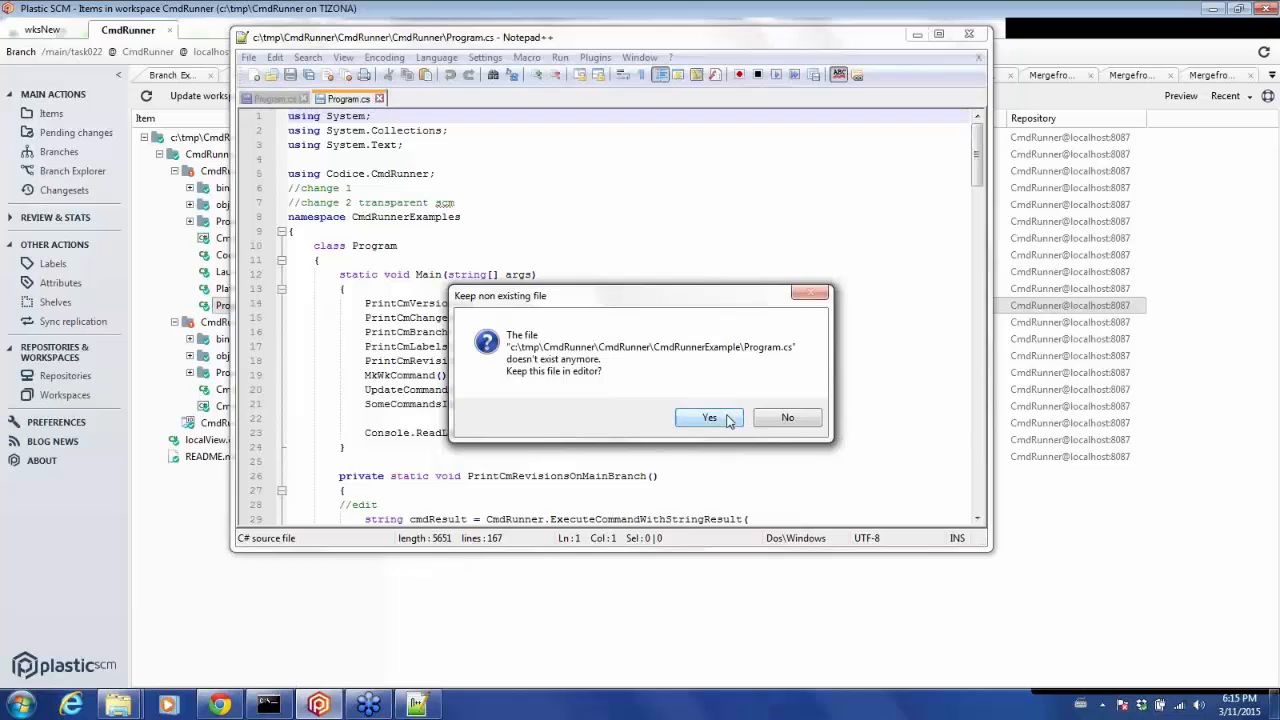
click(709, 418)
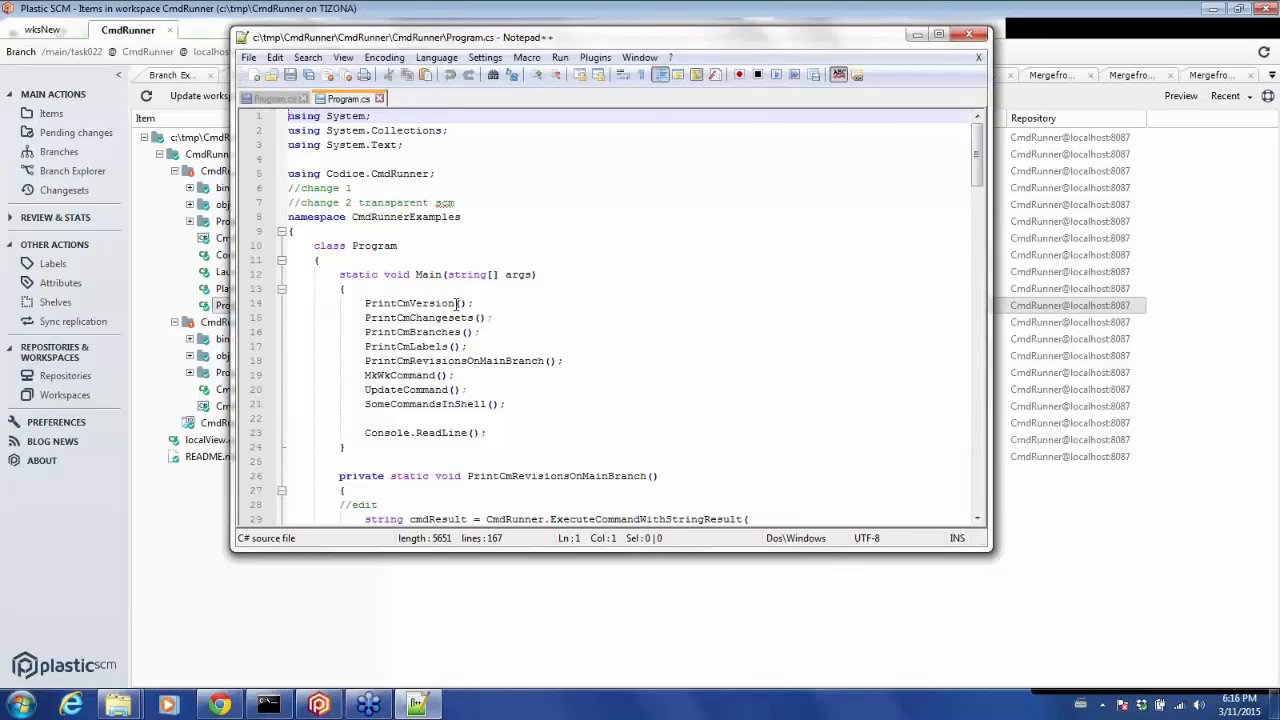
click(366, 300)
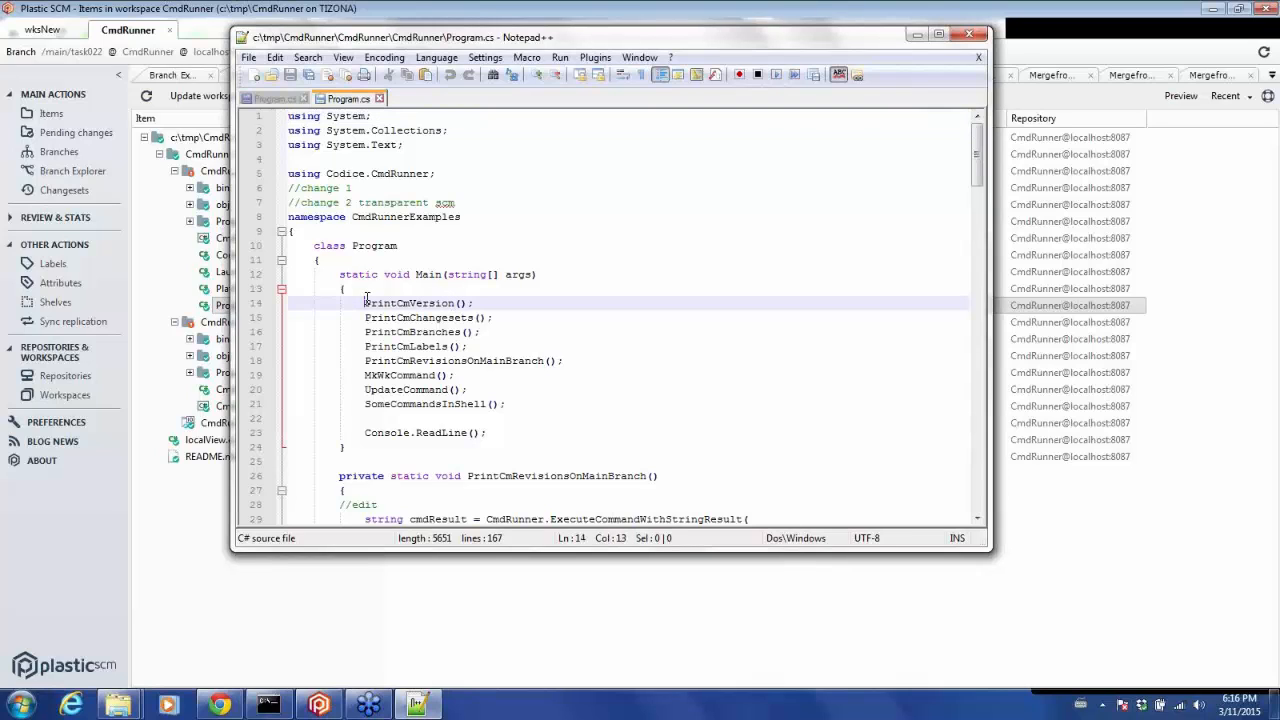
Prefix the PrintCmVersion call with "Not" in the moved Program.cs, save it, and close the editor without saving the old file.
text(Not)
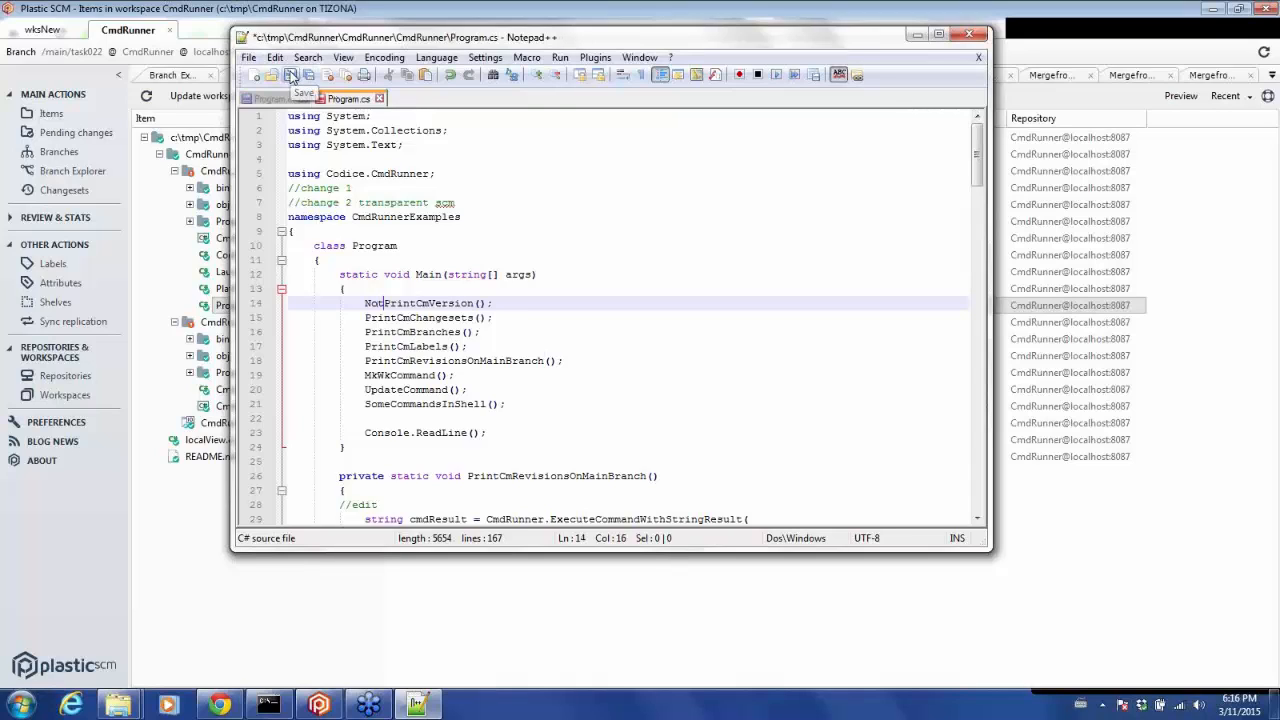
click(291, 77)
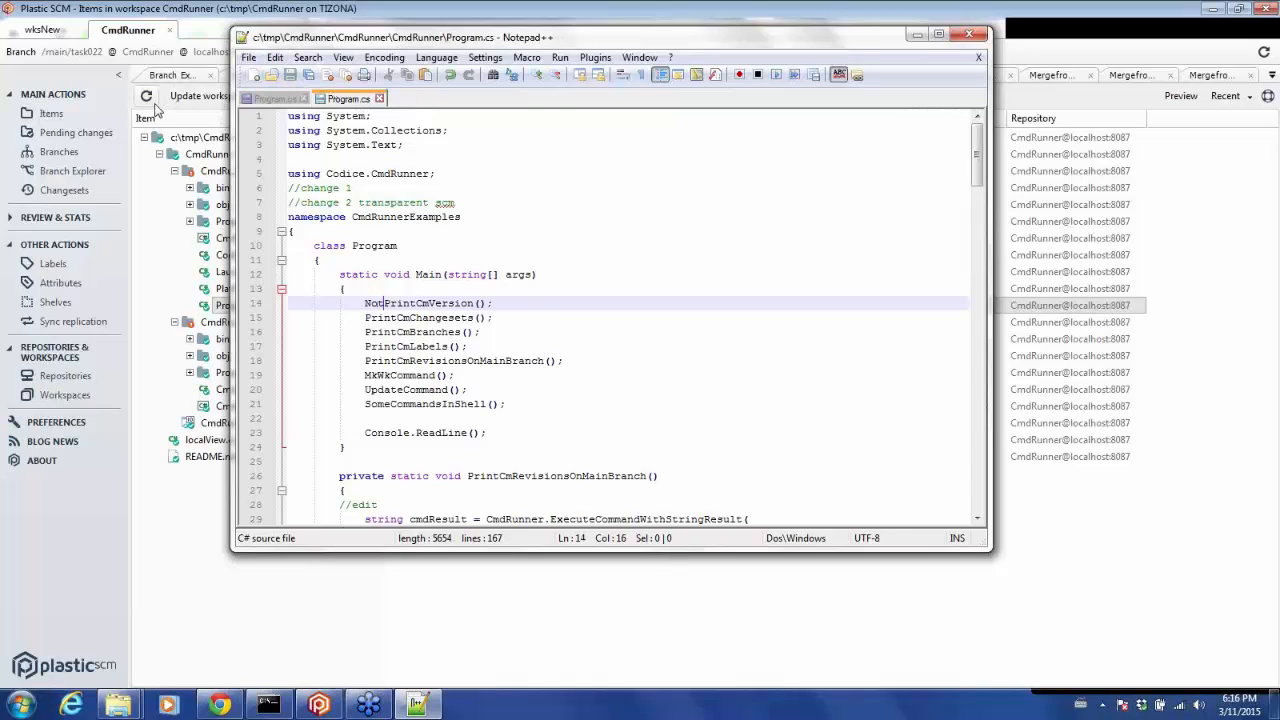
click(966, 40)
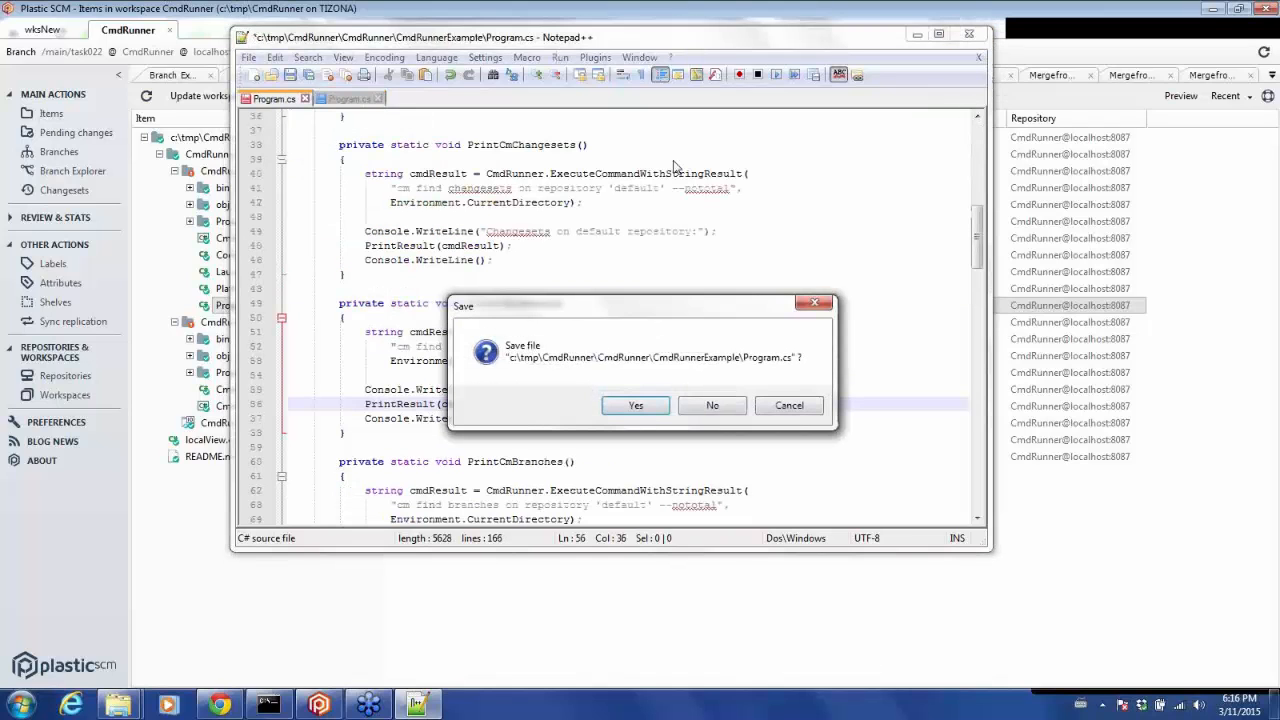
click(698, 410)
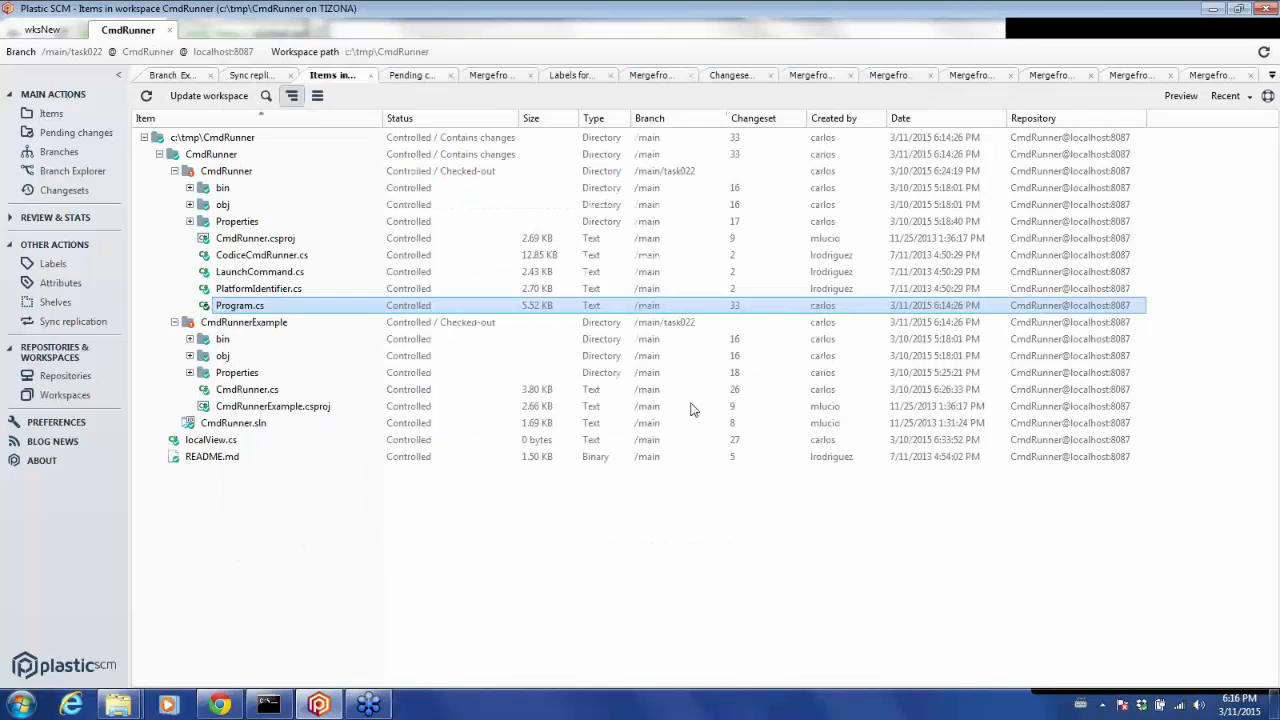
Check in the pending change and move with the comment "Commit move + change operations".
click(84, 132)
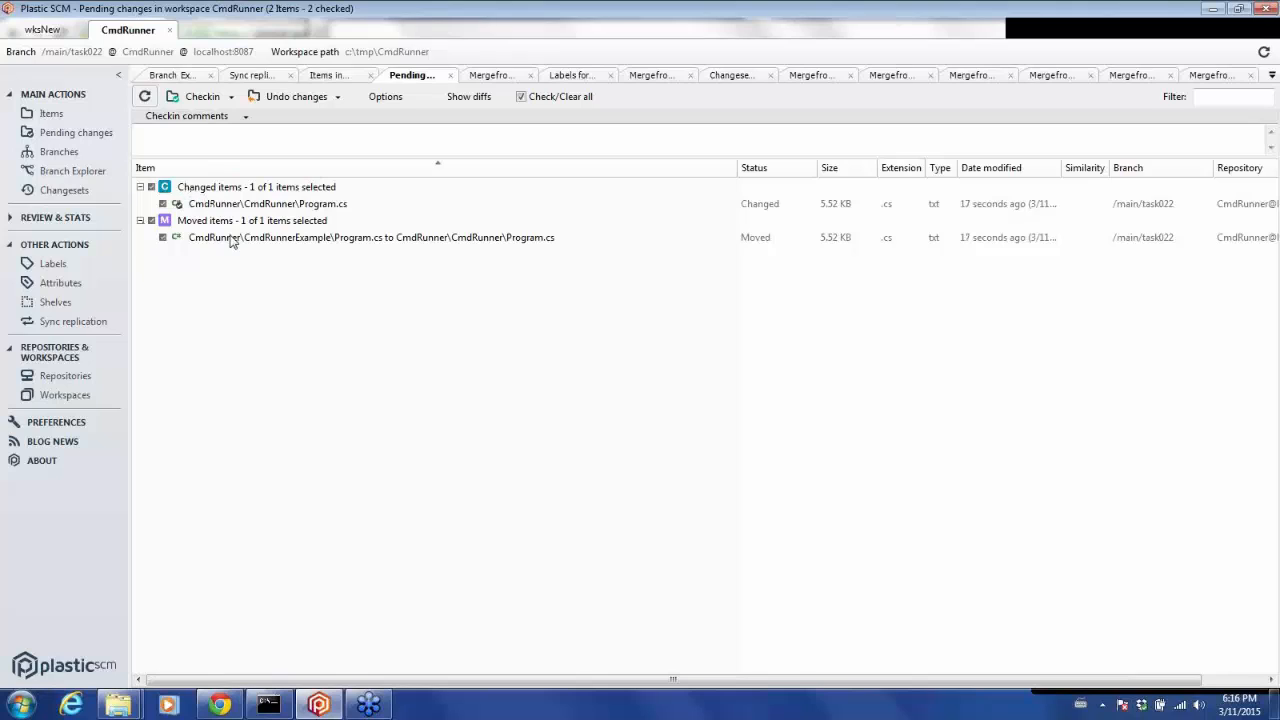
click(212, 147)
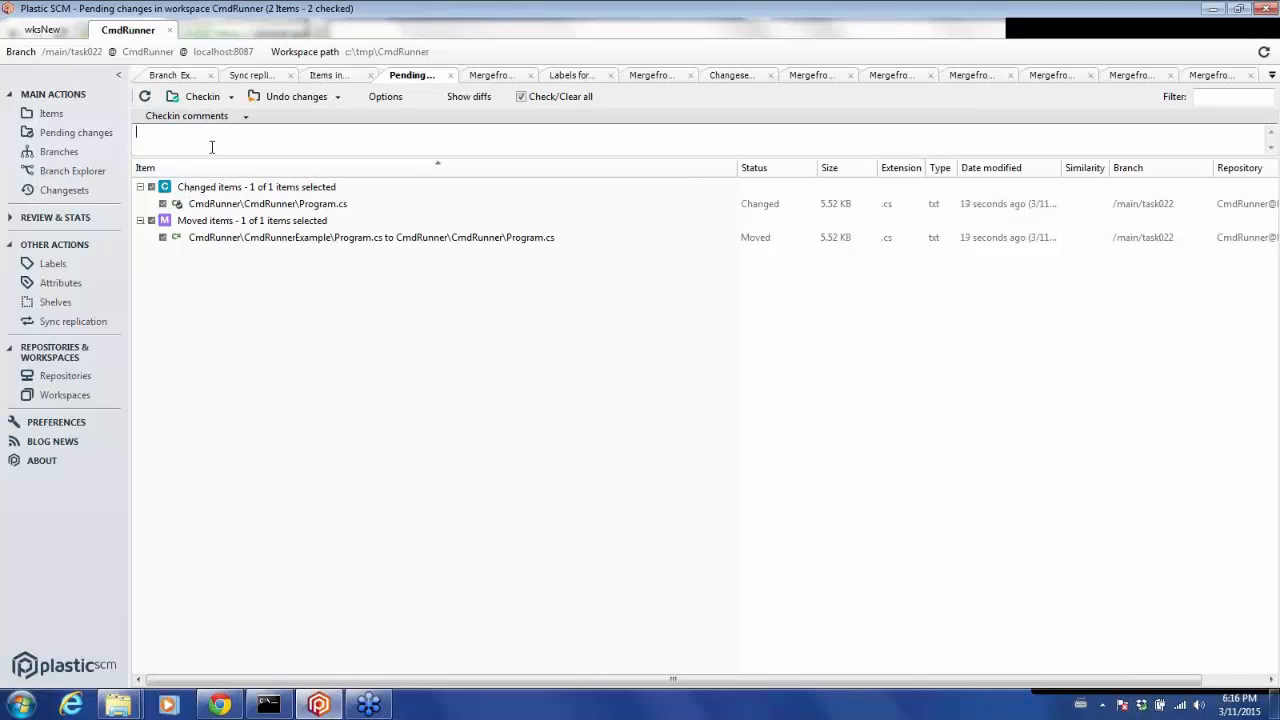
text(Commit move+ change operations)
click(200, 96)
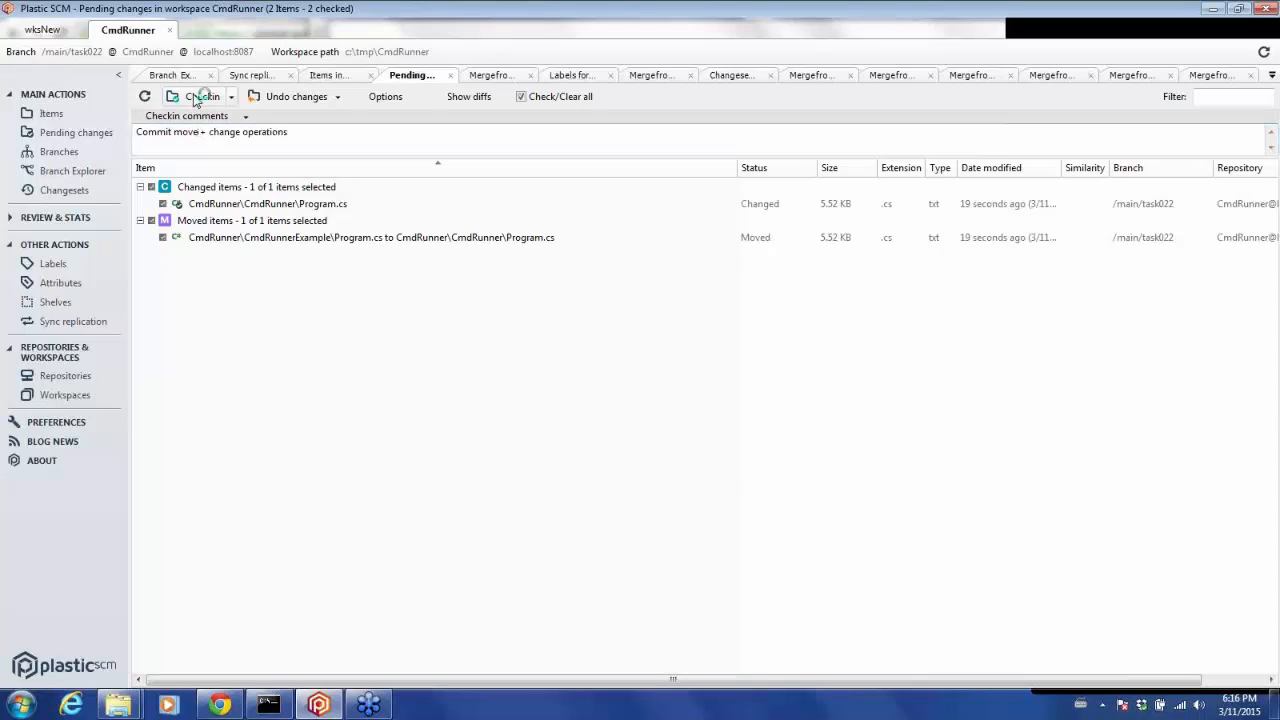
Create a new child branch task023 from the latest main changeset 33 and switch the workspace to it.
click(97, 171)
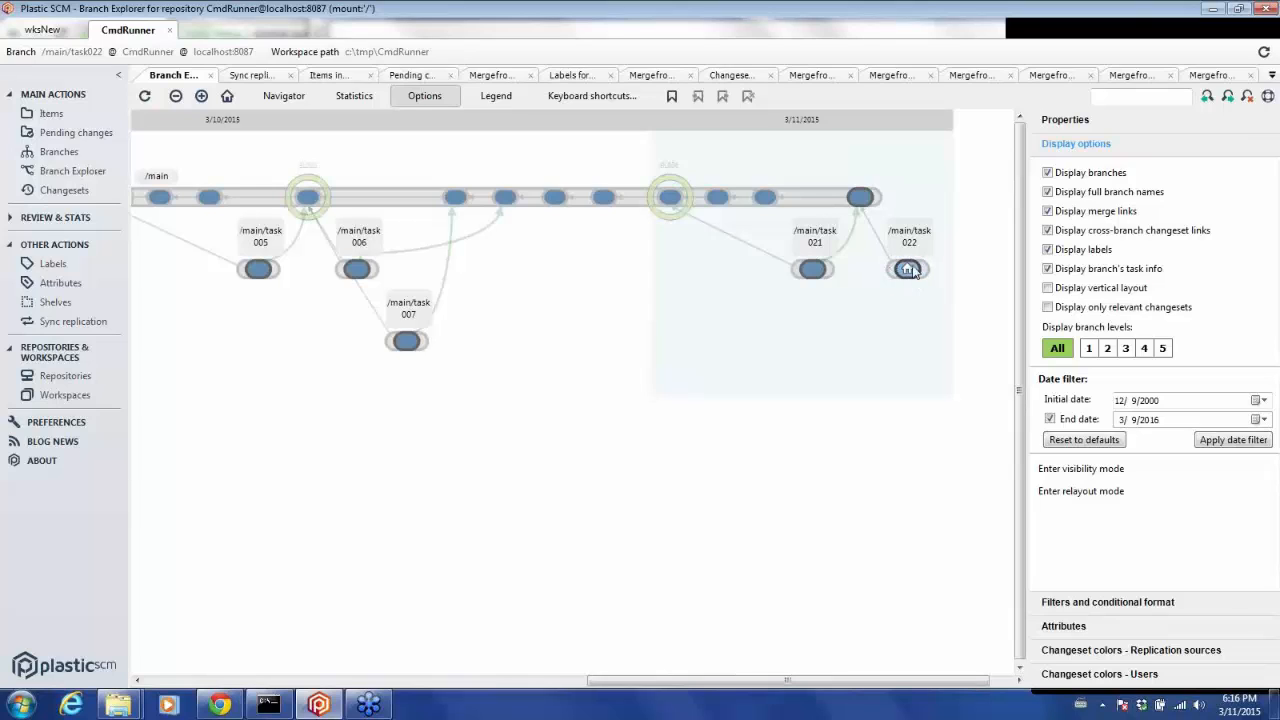
mouse_move(895, 275)
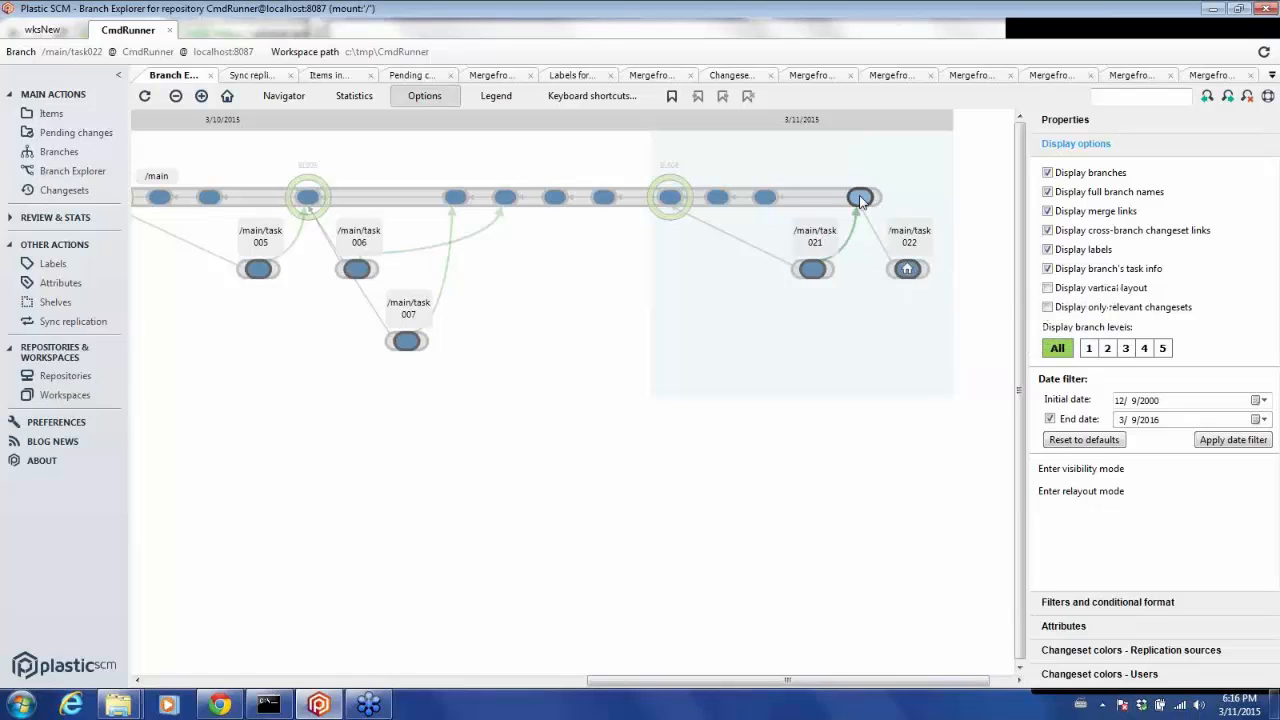
right_click(860, 199)
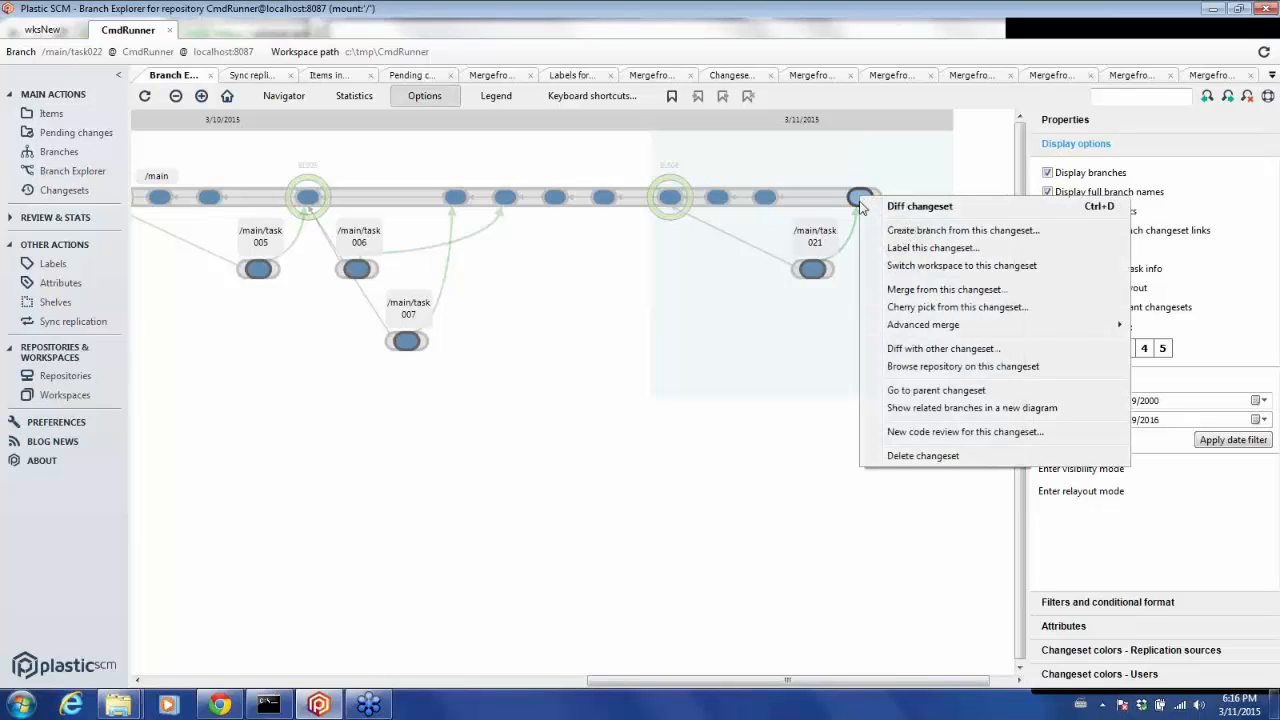
click(880, 233)
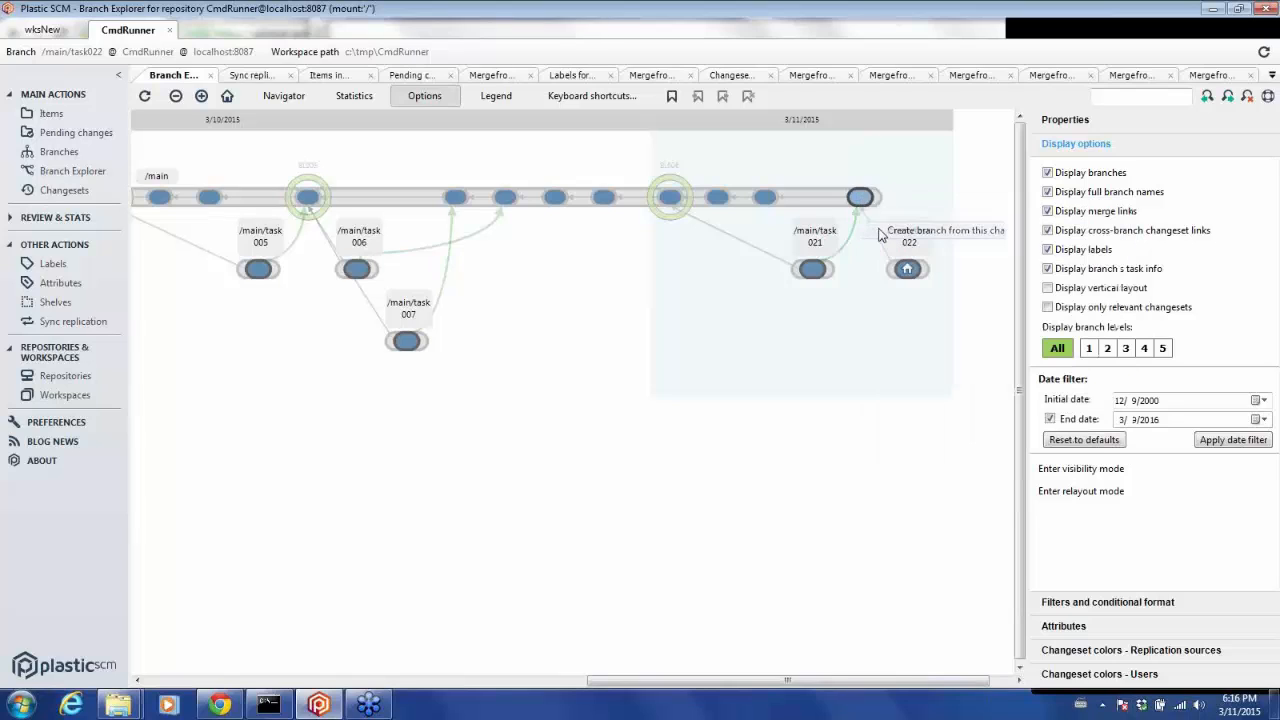
text(t)
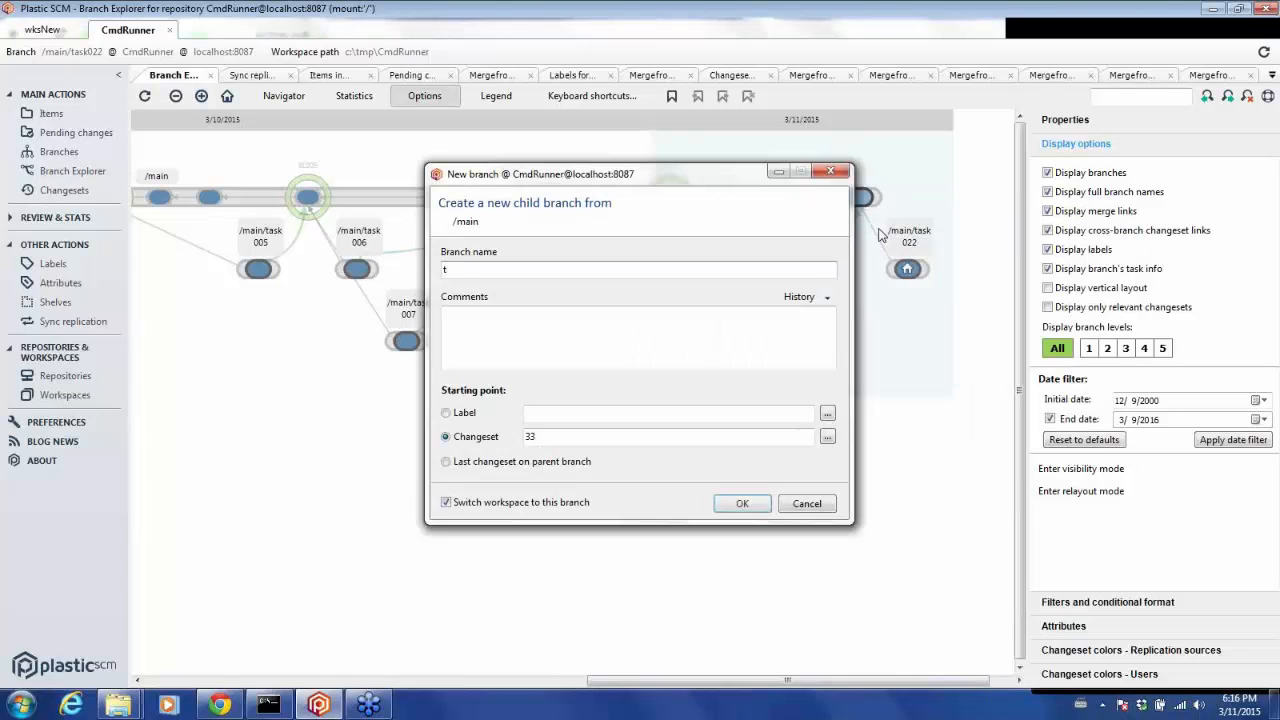
text(ask023)
click(741, 502)
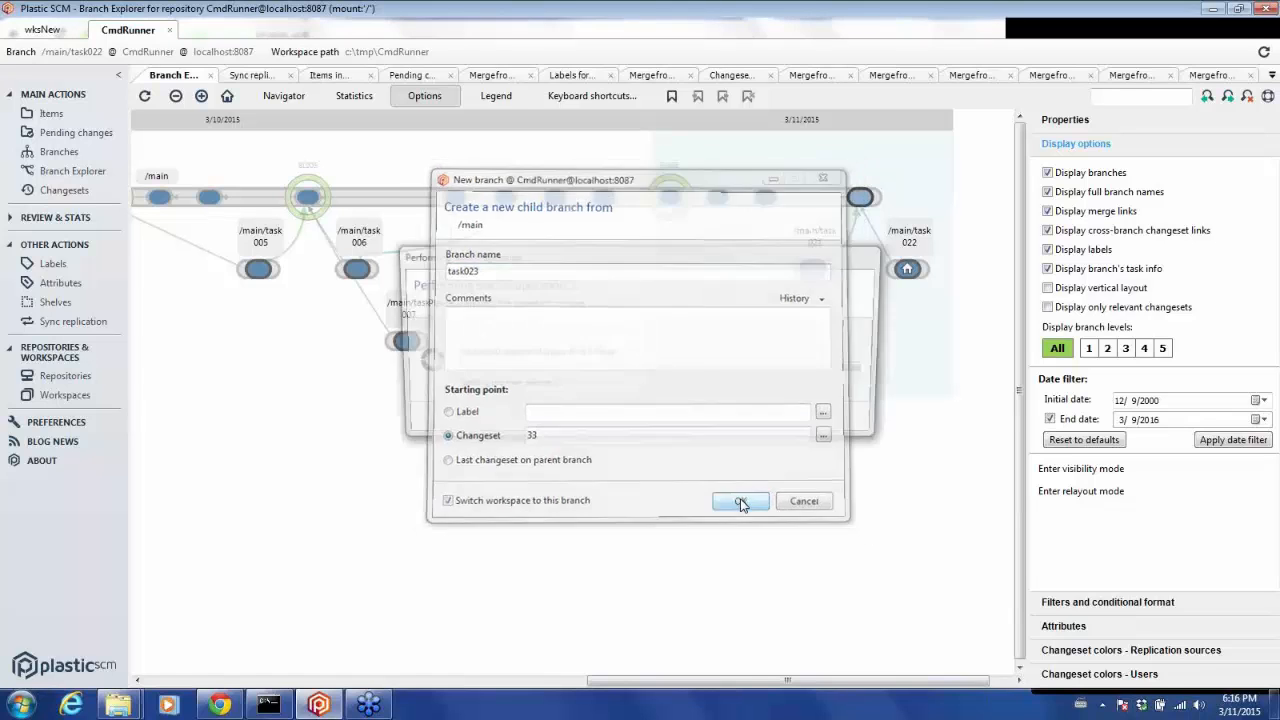
Move Program.cs from the CmdRunnerExample folder to the workspace root c:\tmp\CmdRunner.
click(50, 113)
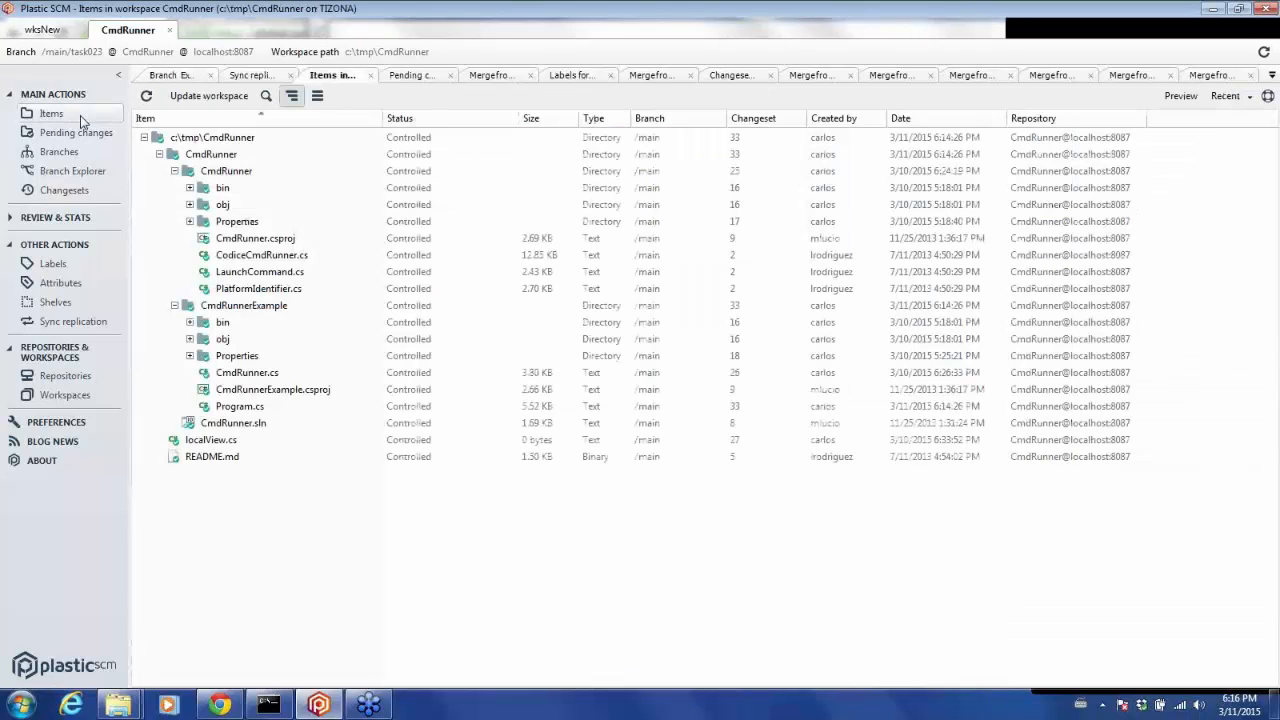
click(224, 410)
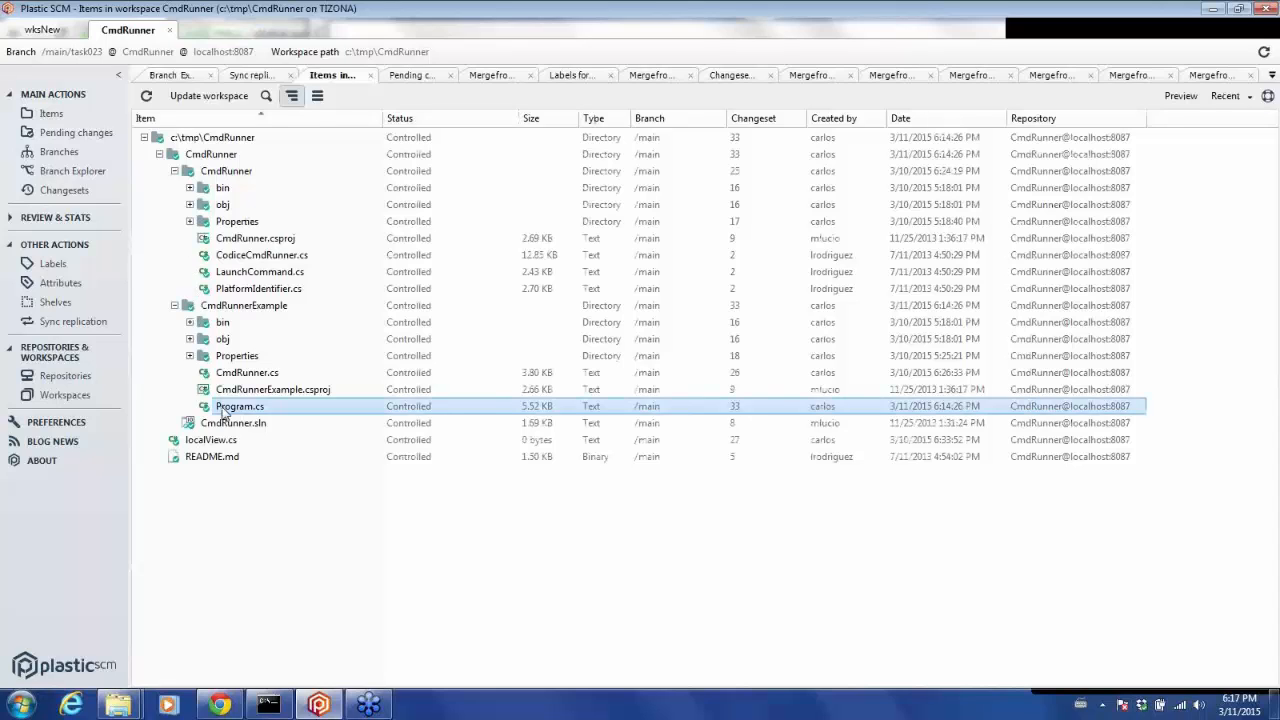
right_click(224, 412)
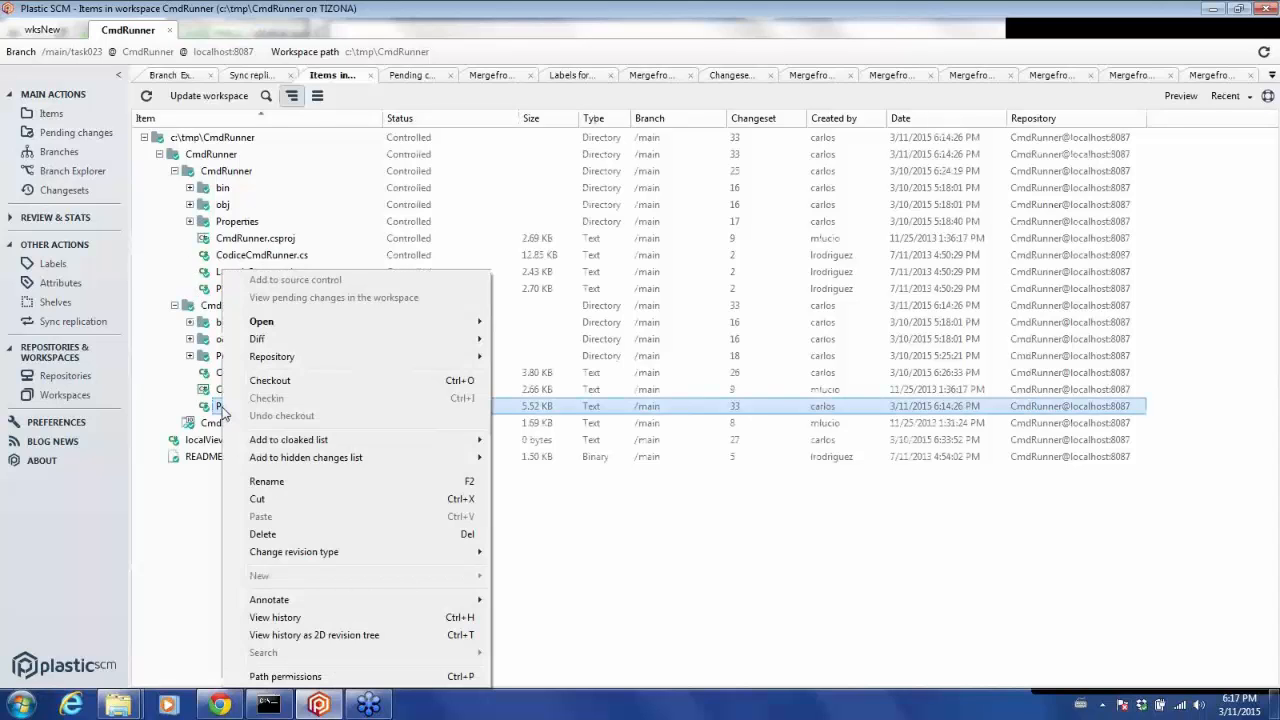
click(305, 500)
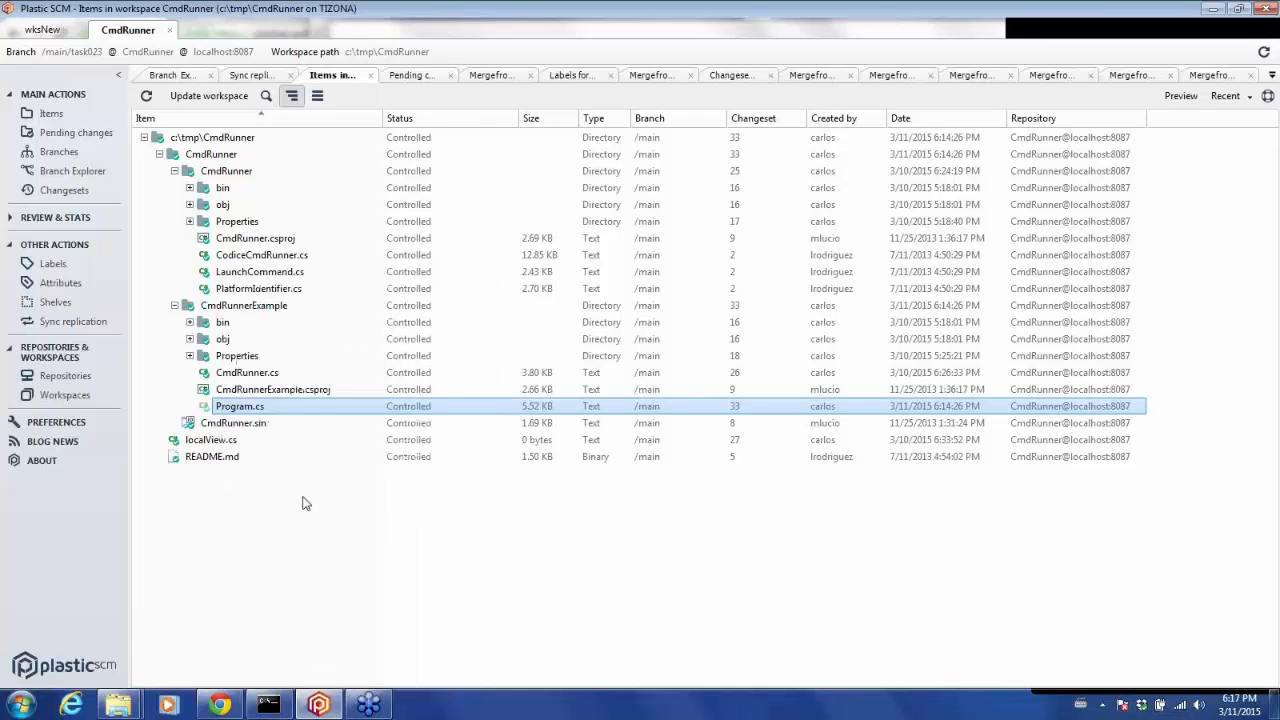
click(174, 172)
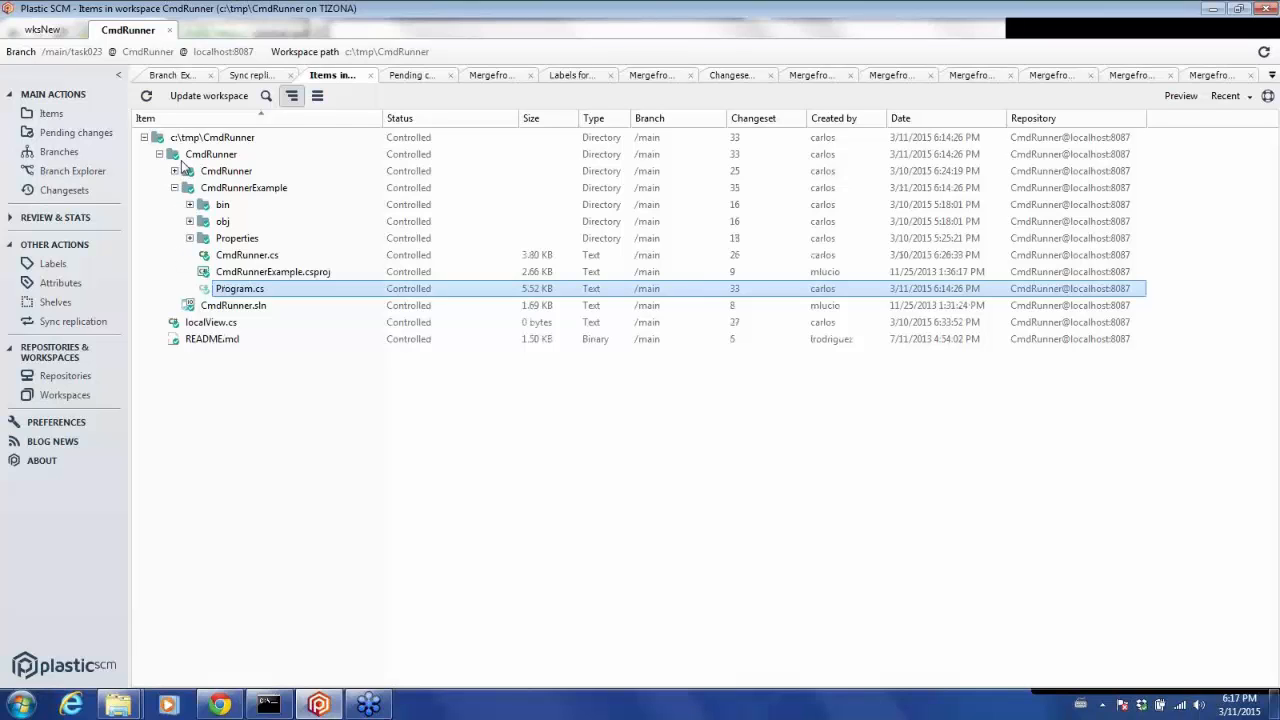
click(181, 158)
right_click(181, 160)
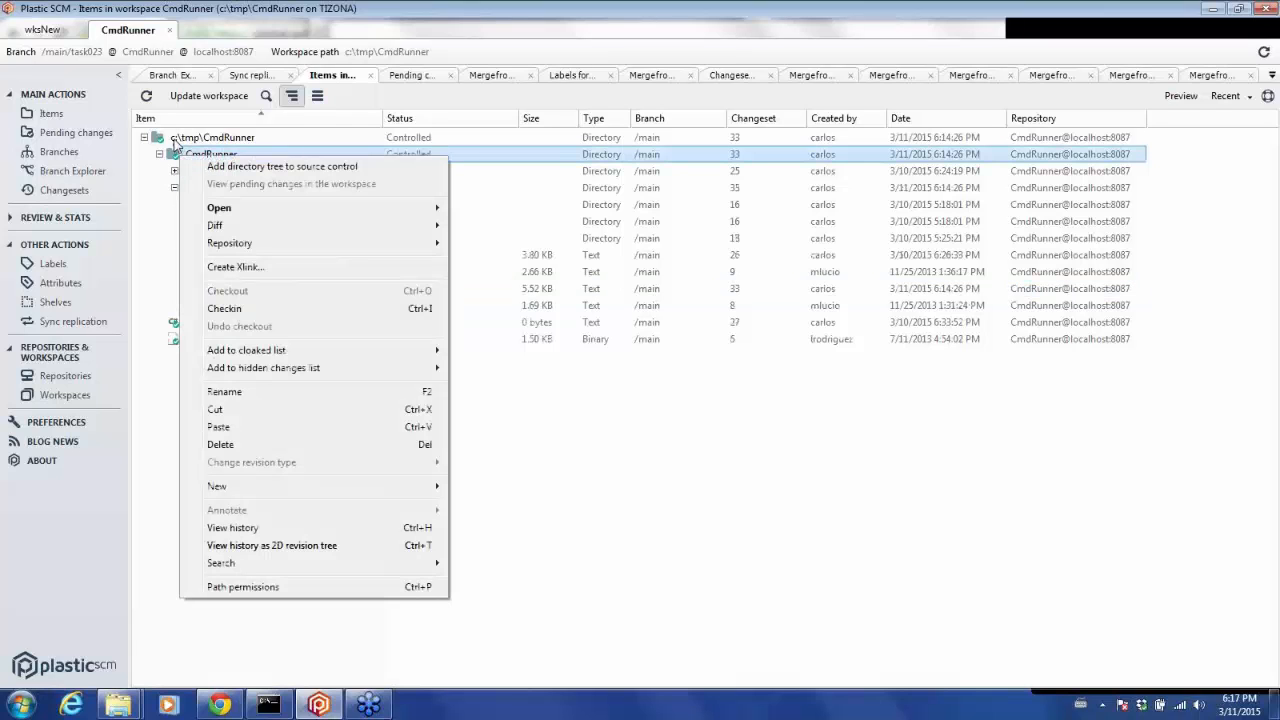
click(160, 155)
right_click(180, 140)
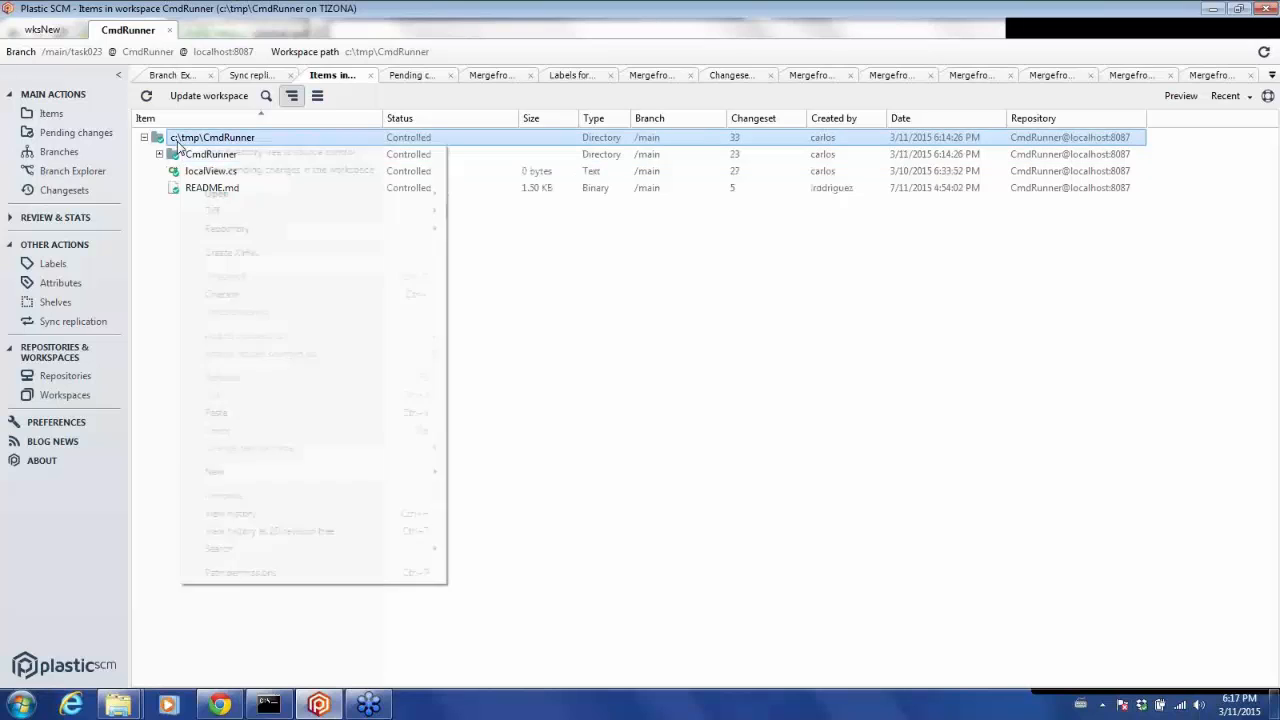
click(236, 413)
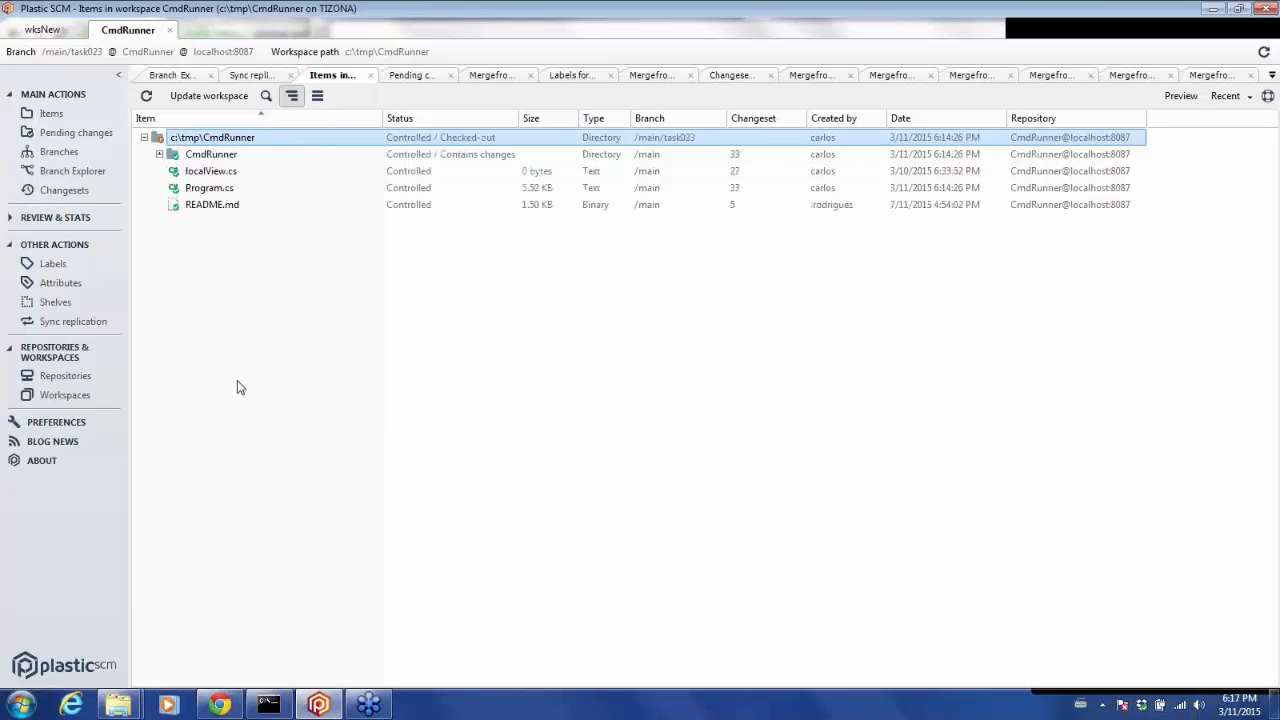
Open the root-level Program.cs with Notepad++.
click(204, 193)
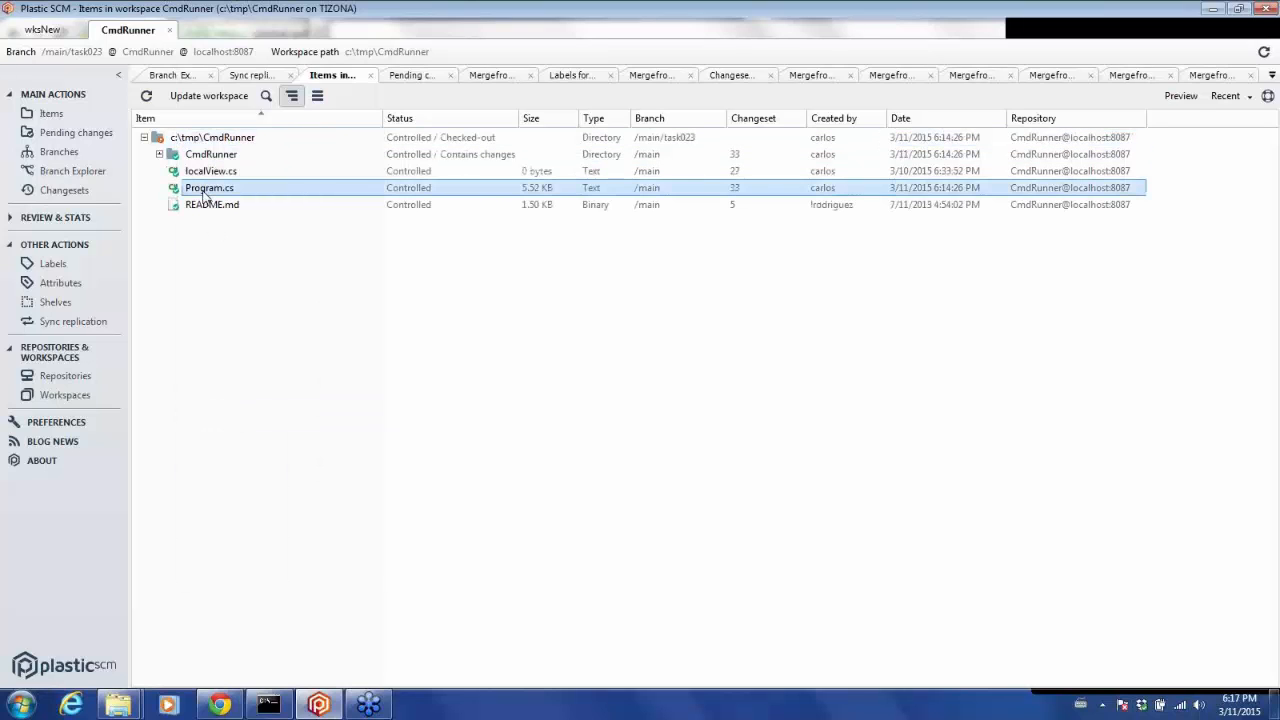
right_click(204, 193)
mouse_move(257, 252)
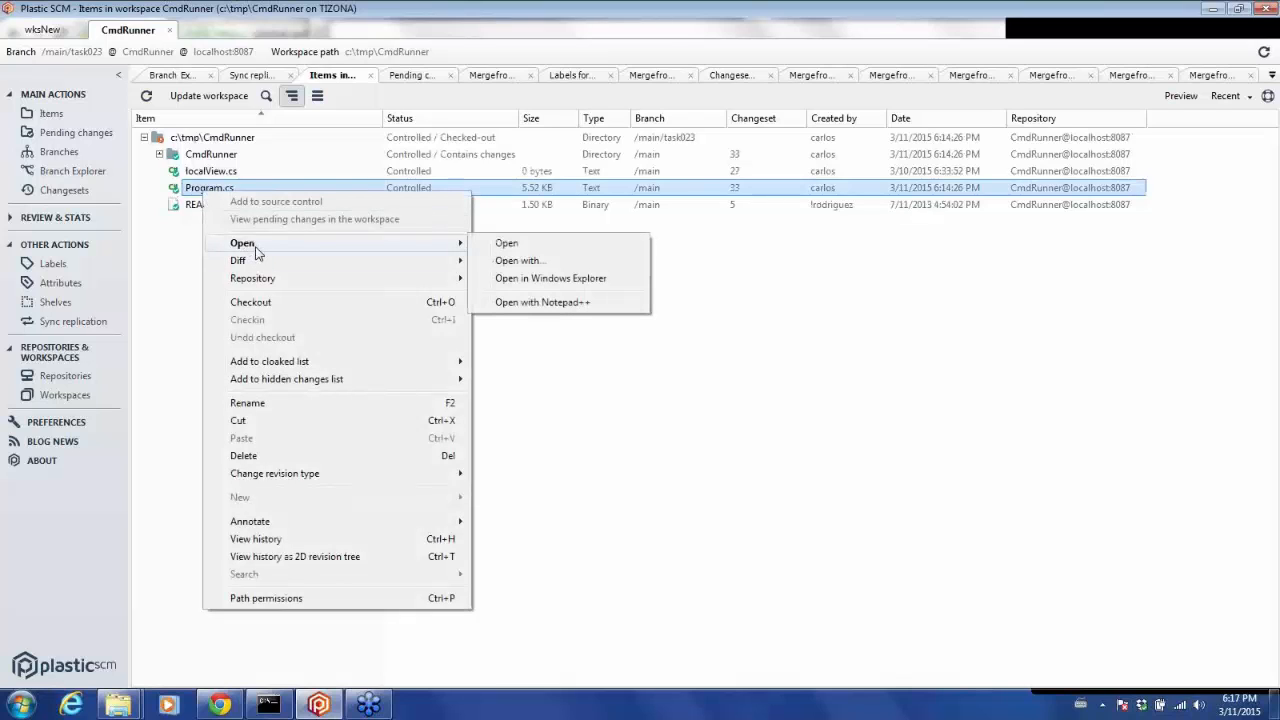
click(495, 302)
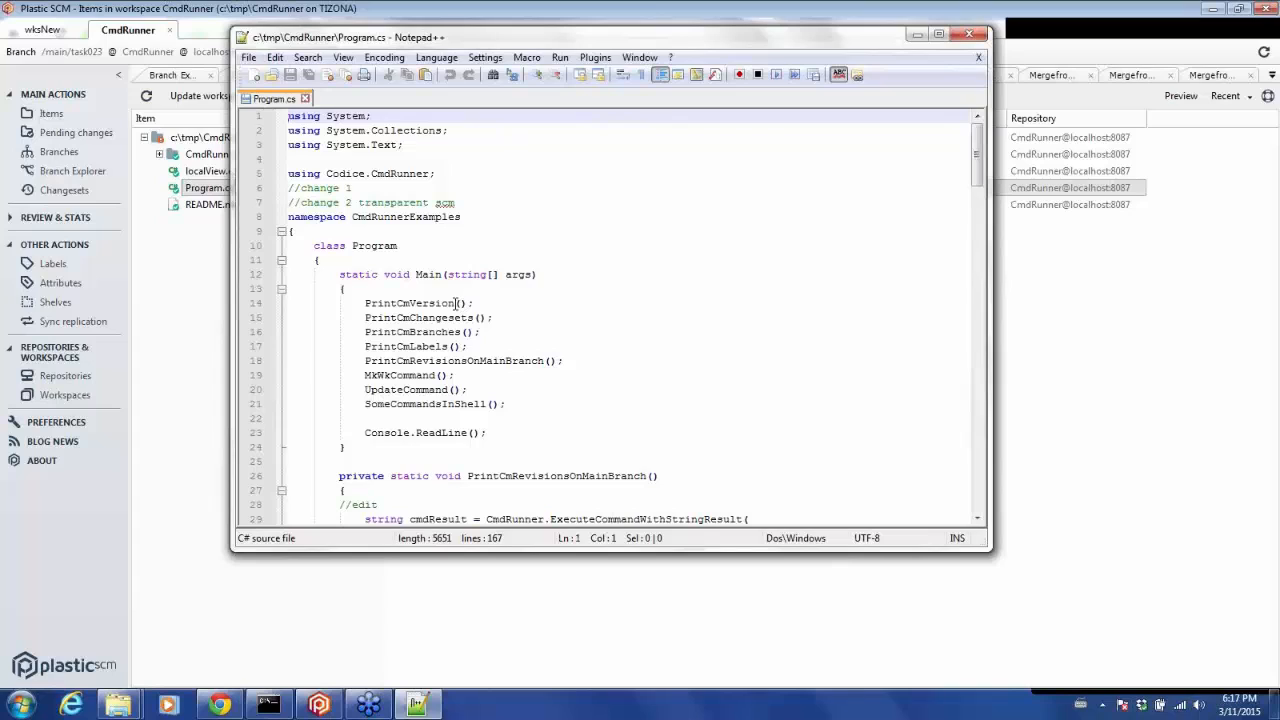
Rename the PrintCmVersion call to PrintCmVersionFinal, save the file and close the editor.
click(457, 303)
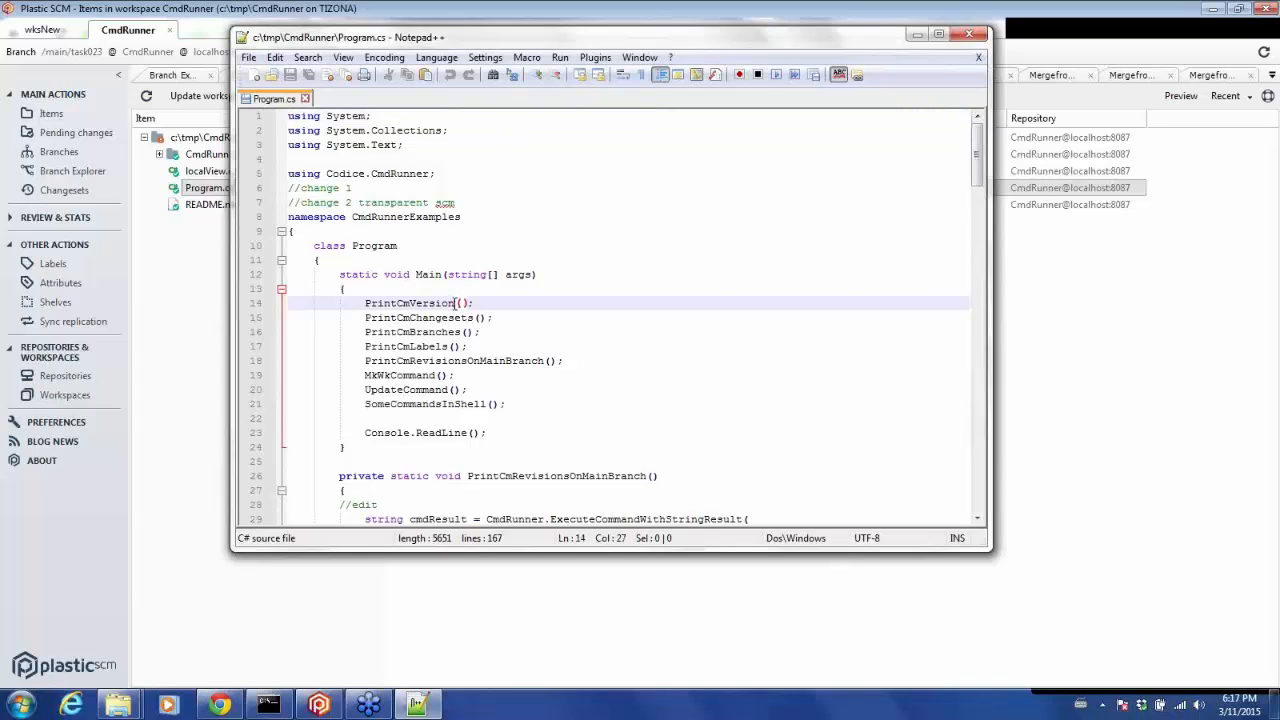
text(Final)
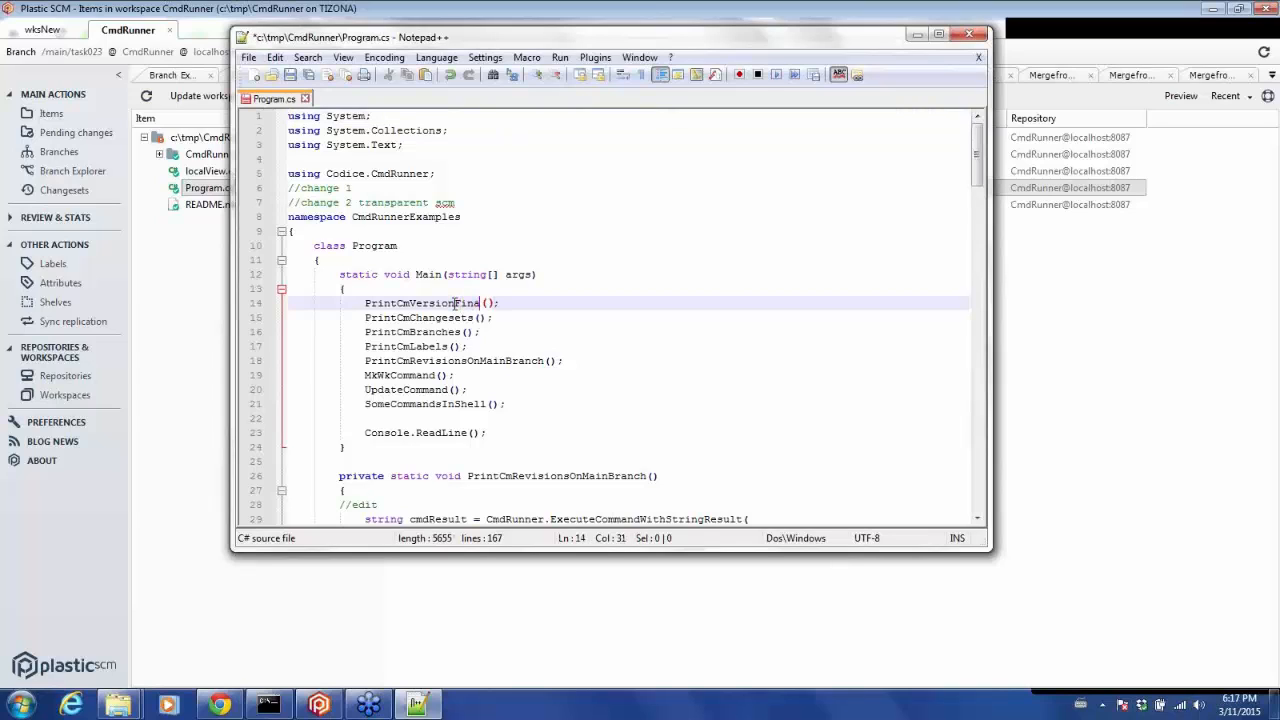
click(290, 75)
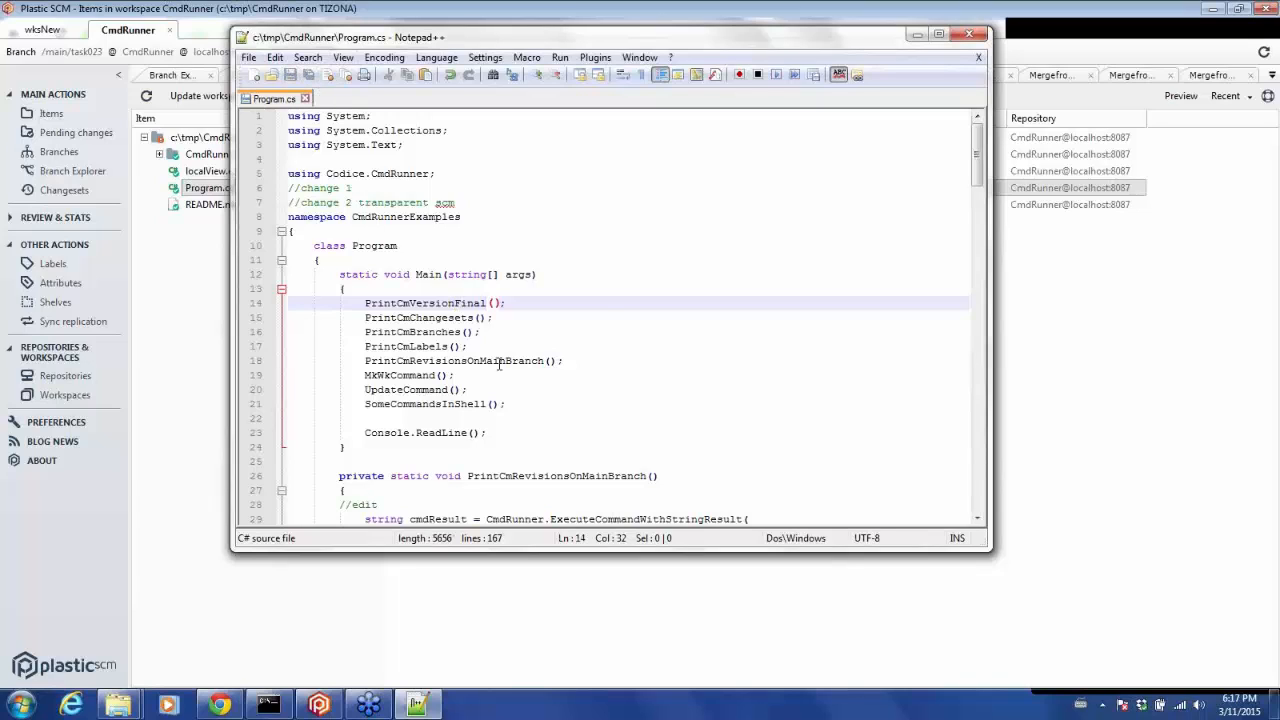
click(969, 37)
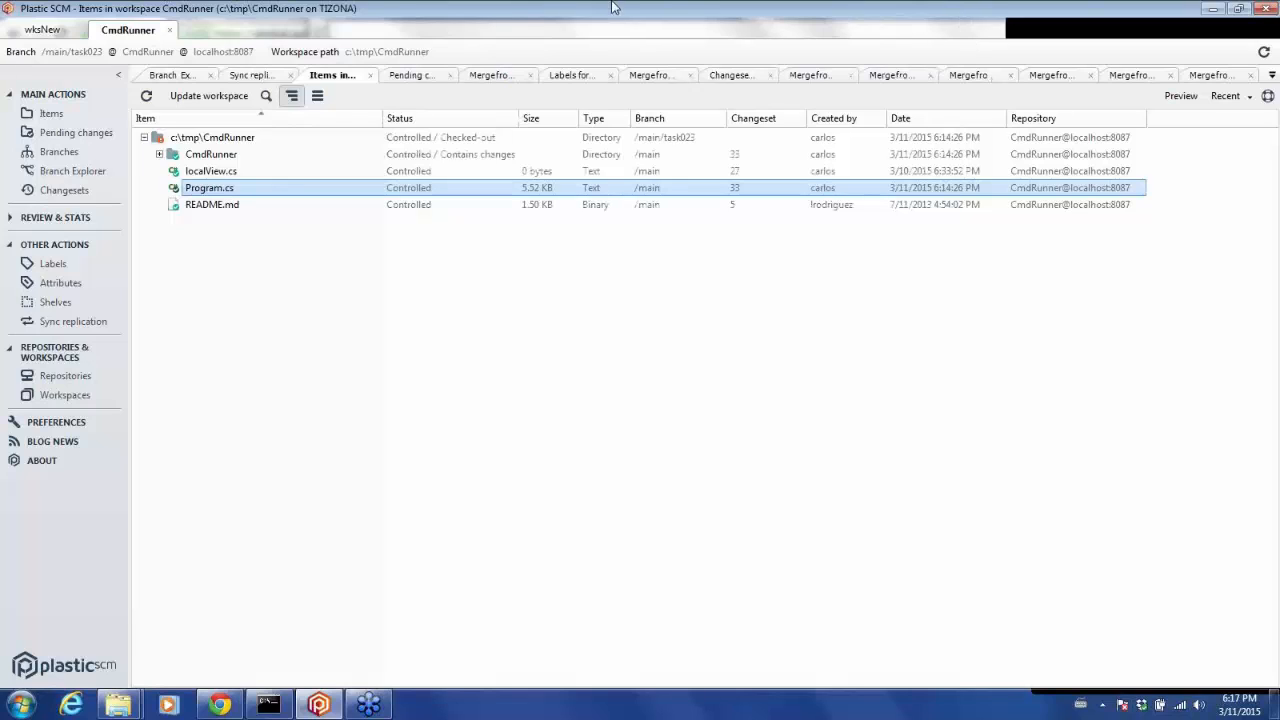
Include the private Program.cs item in pending changes and enter the check-in comment "Move + edit developer 2".
click(99, 136)
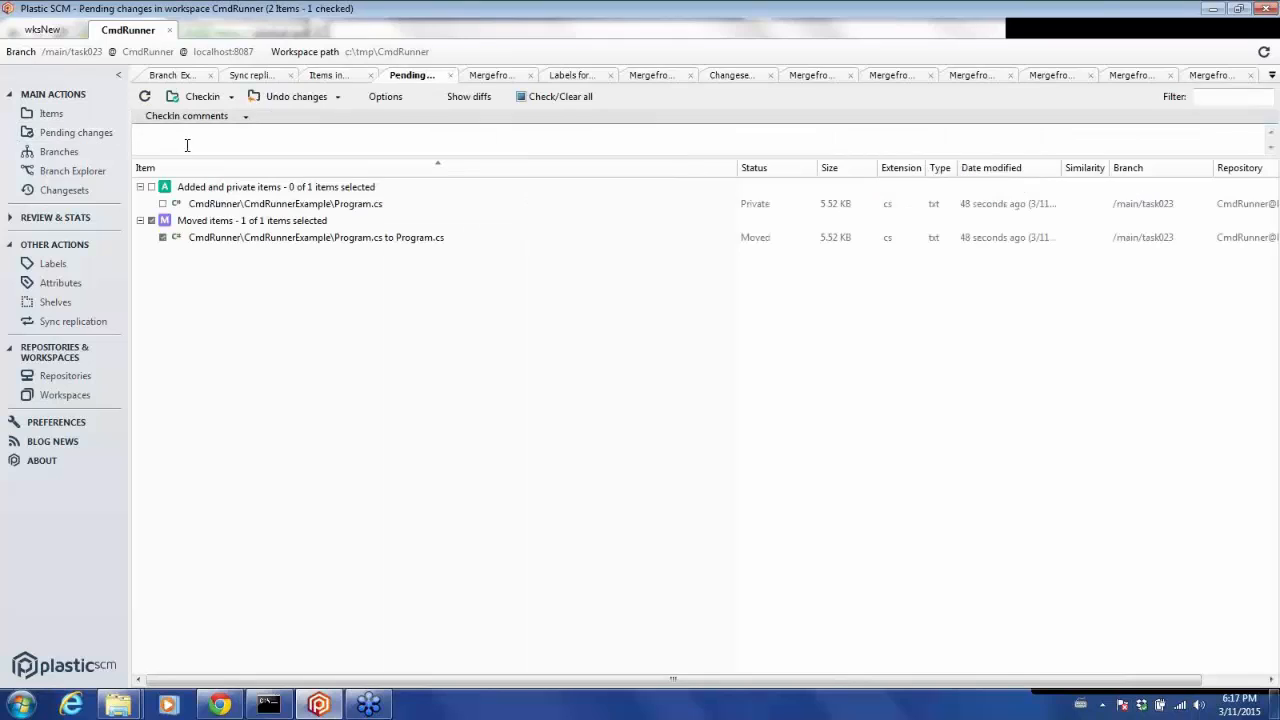
click(153, 190)
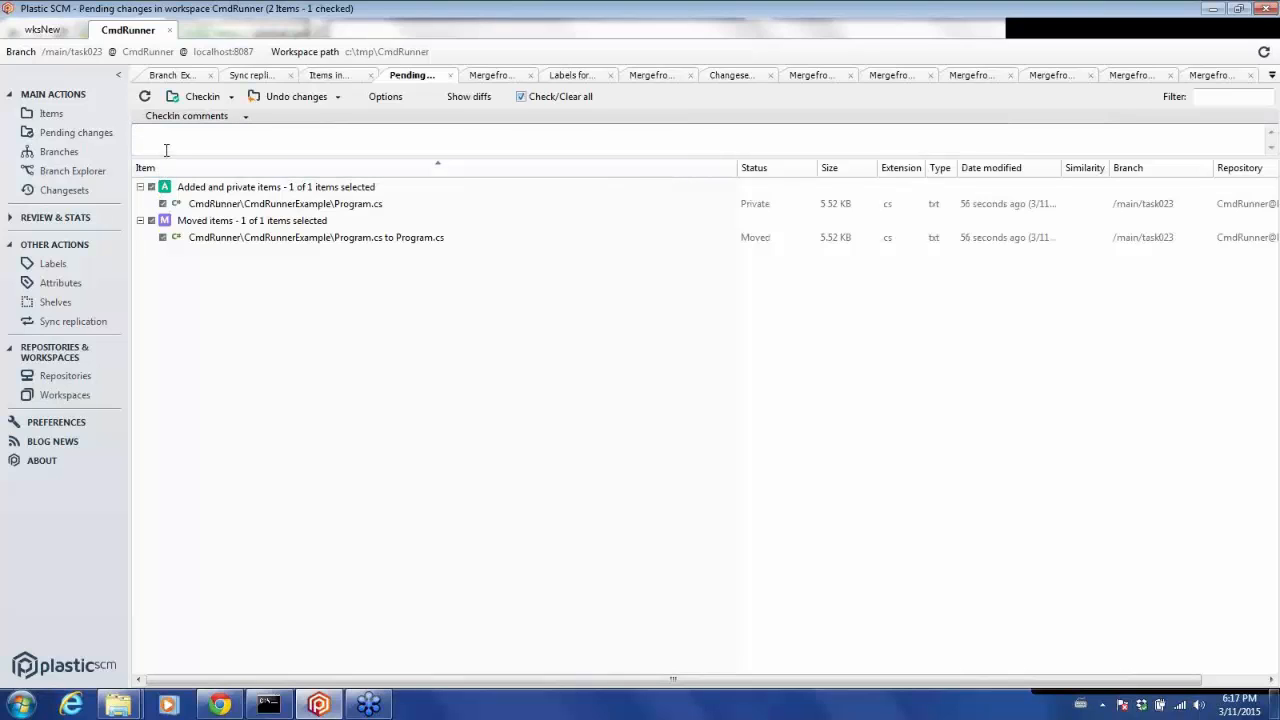
click(165, 137)
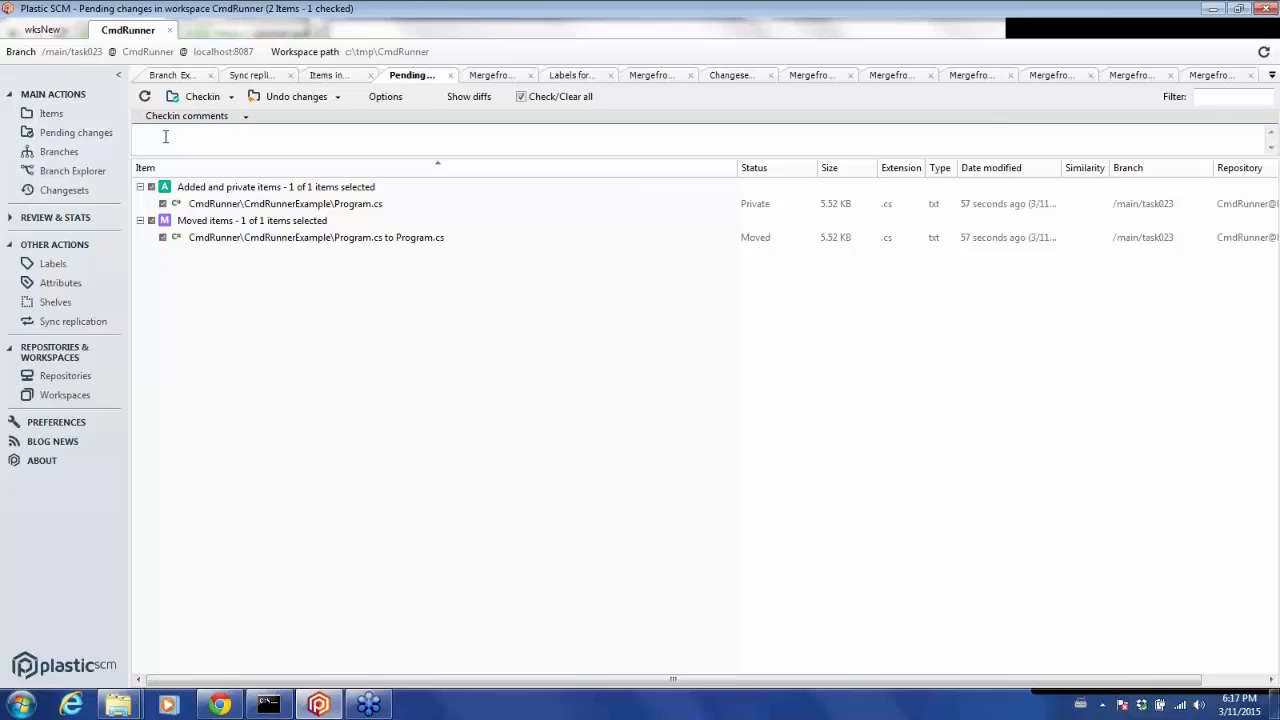
text(Move + edit)
text(developer)
text(2)
Check in the moved and edited Program.cs, retrying after closing the error, and view the branches in Branch Explorer.
click(195, 100)
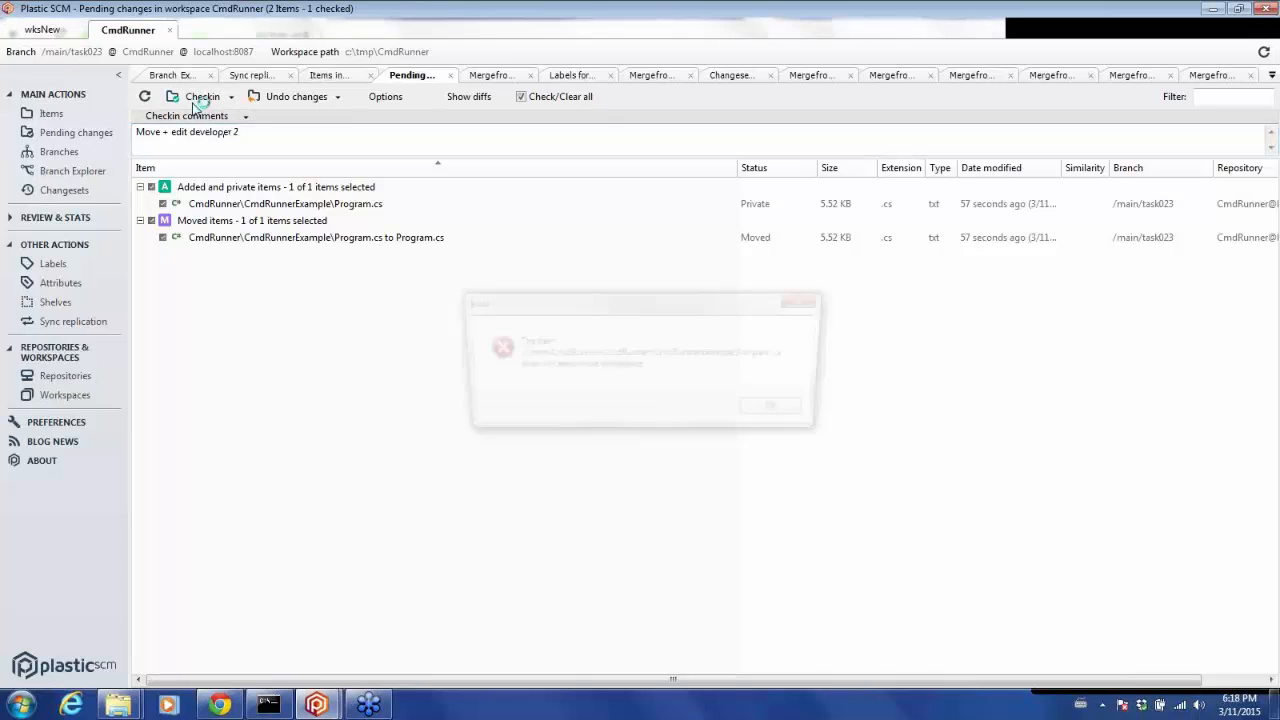
click(783, 413)
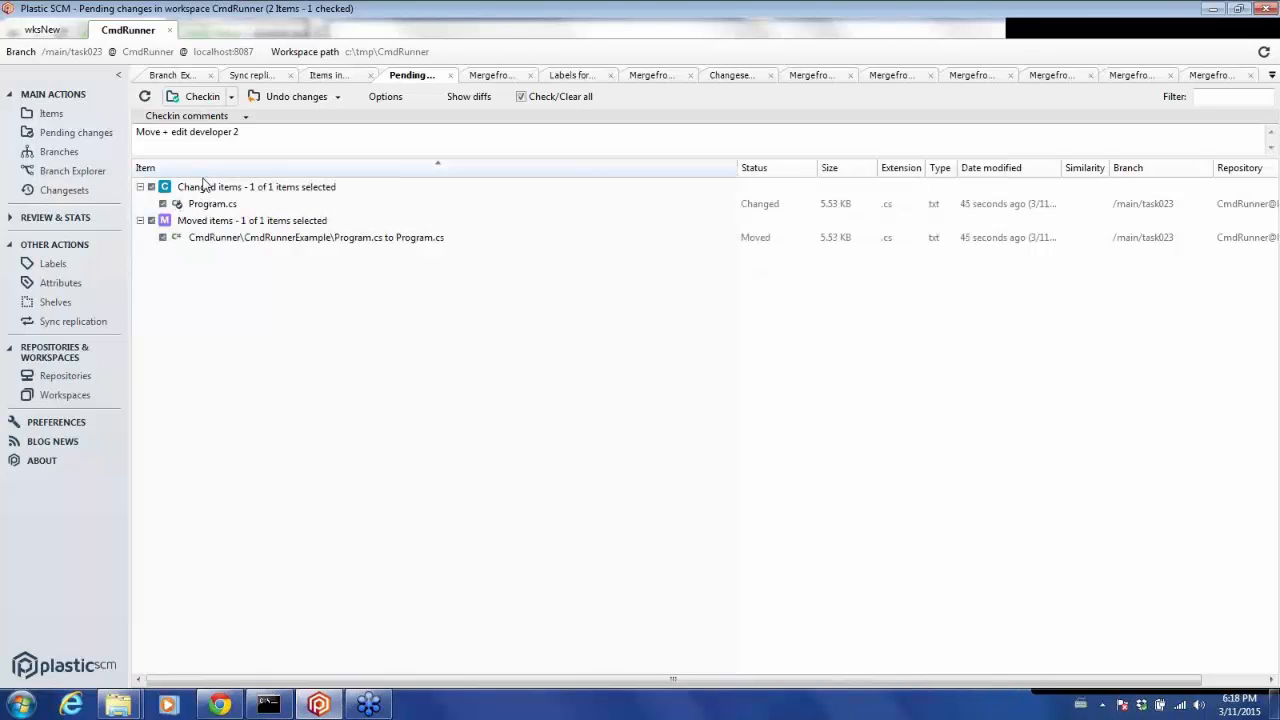
click(202, 99)
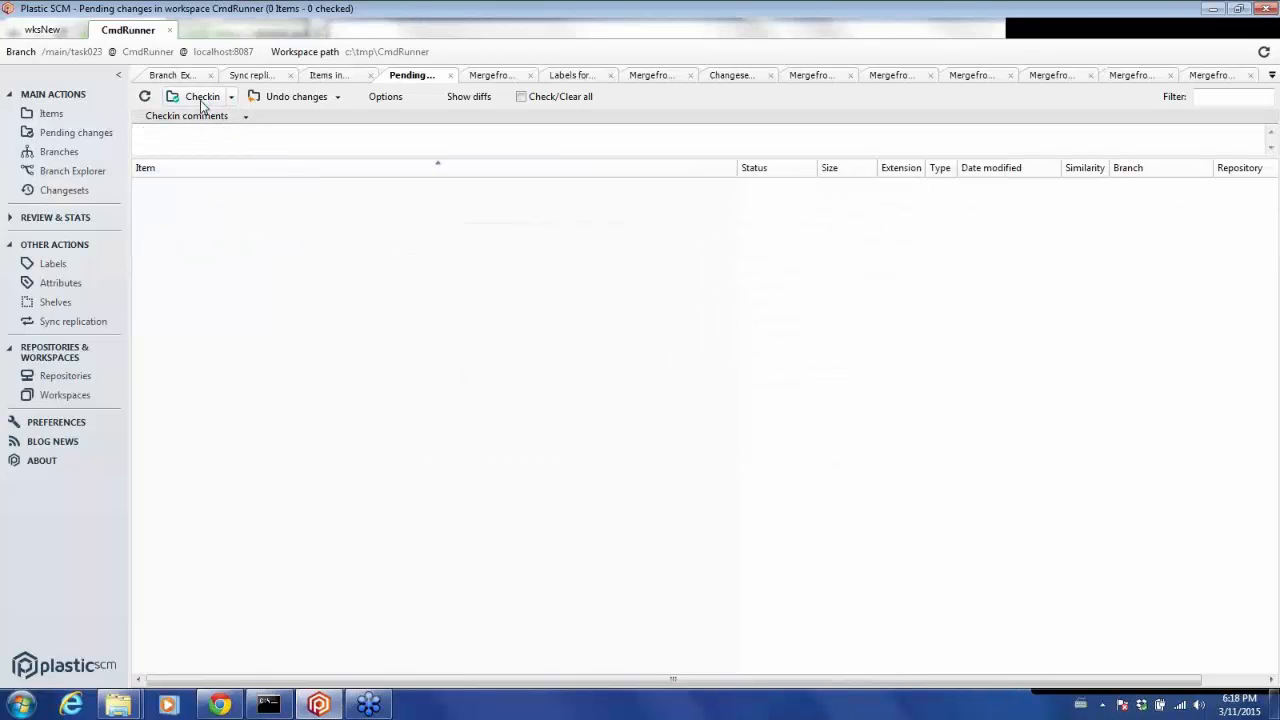
click(80, 171)
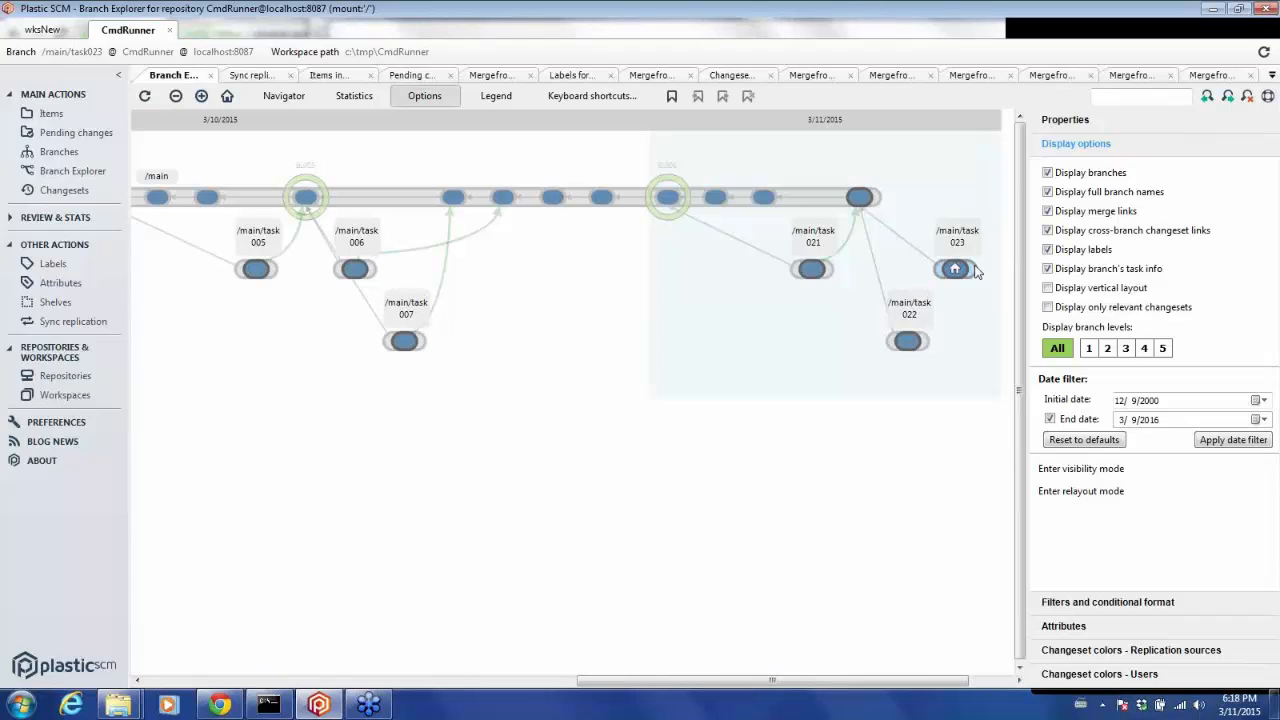
Switch the workspace to the latest changeset on /main.
mouse_move(955, 272)
right_click(860, 200)
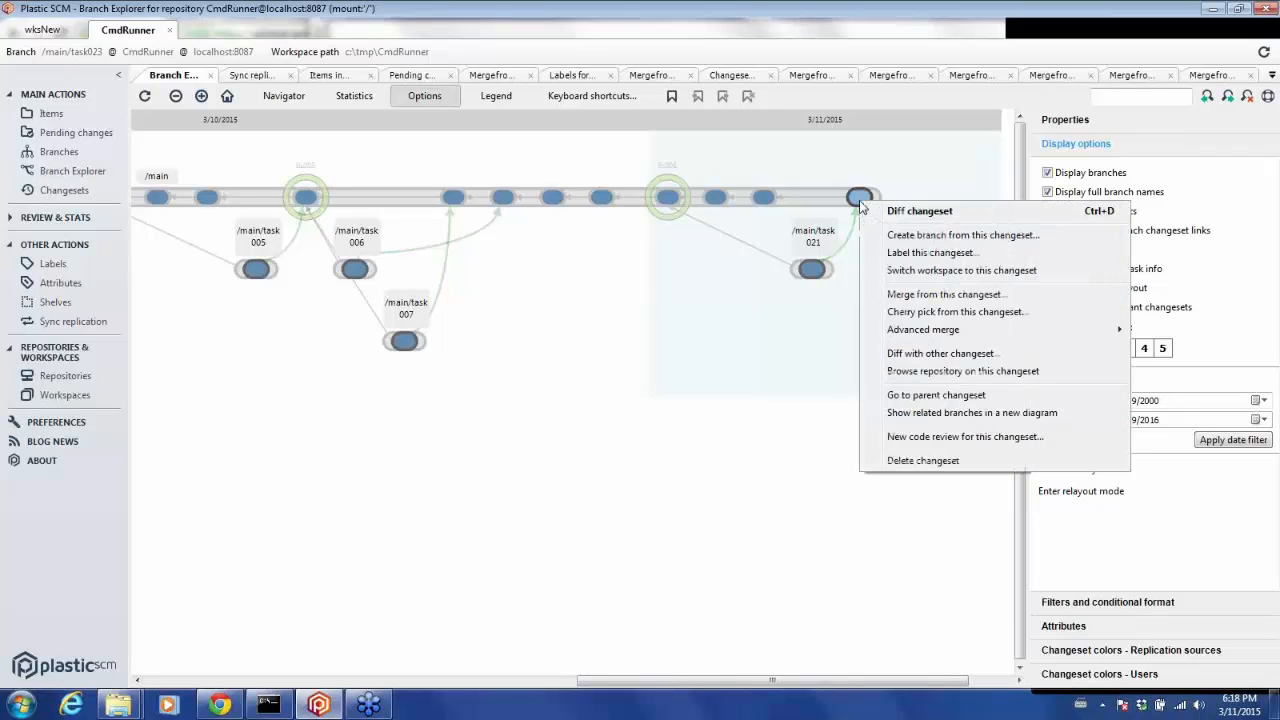
click(905, 270)
click(690, 406)
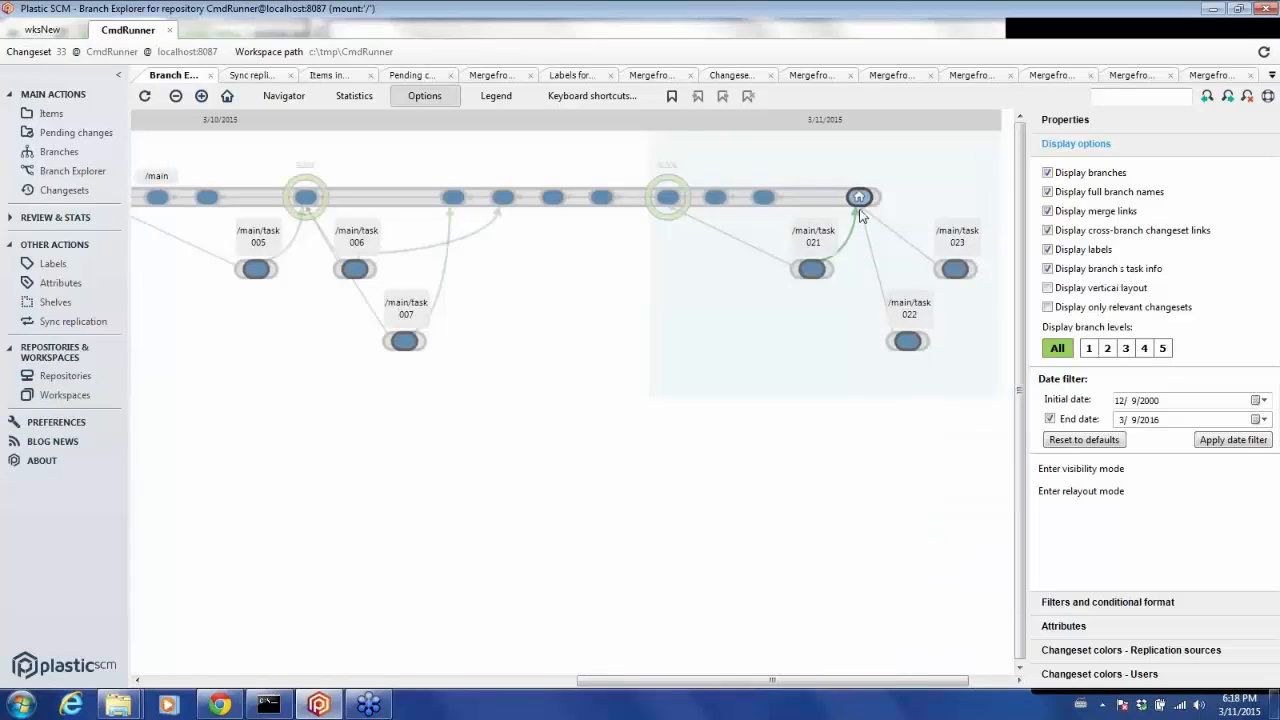
Merge from branch /main/task022 into the workspace and process all merges.
mouse_move(860, 205)
right_click(905, 340)
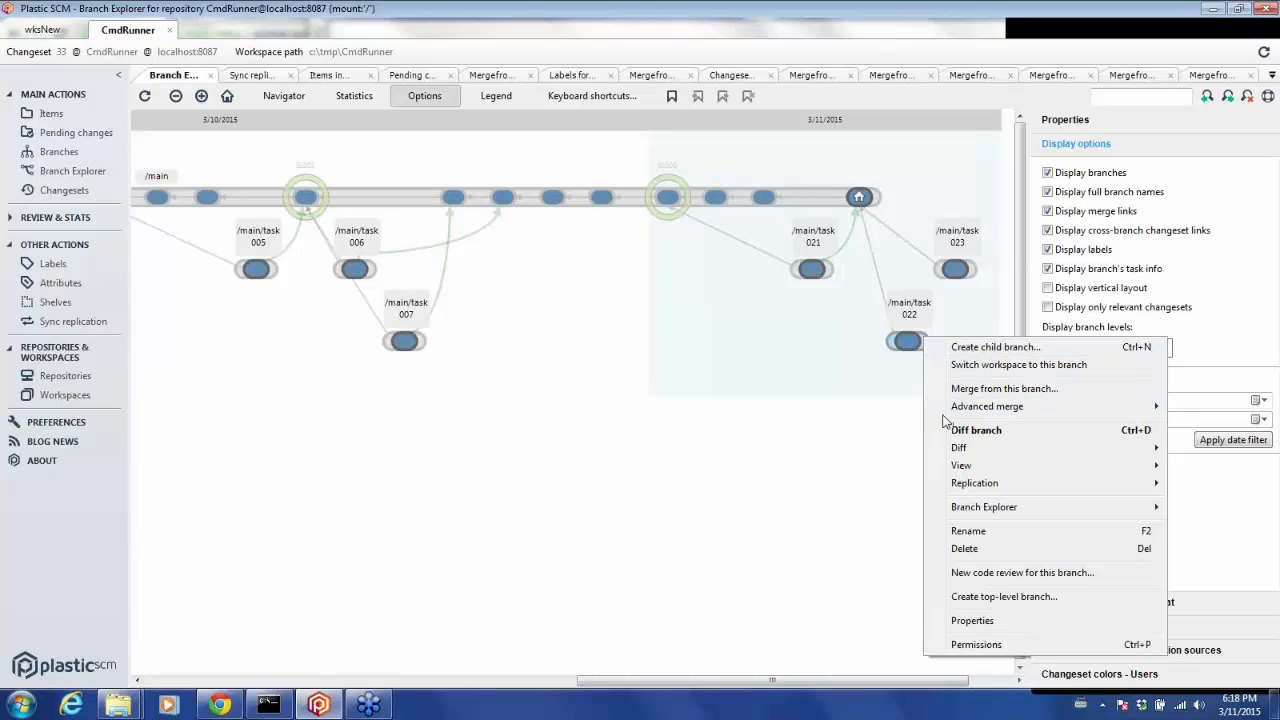
click(990, 389)
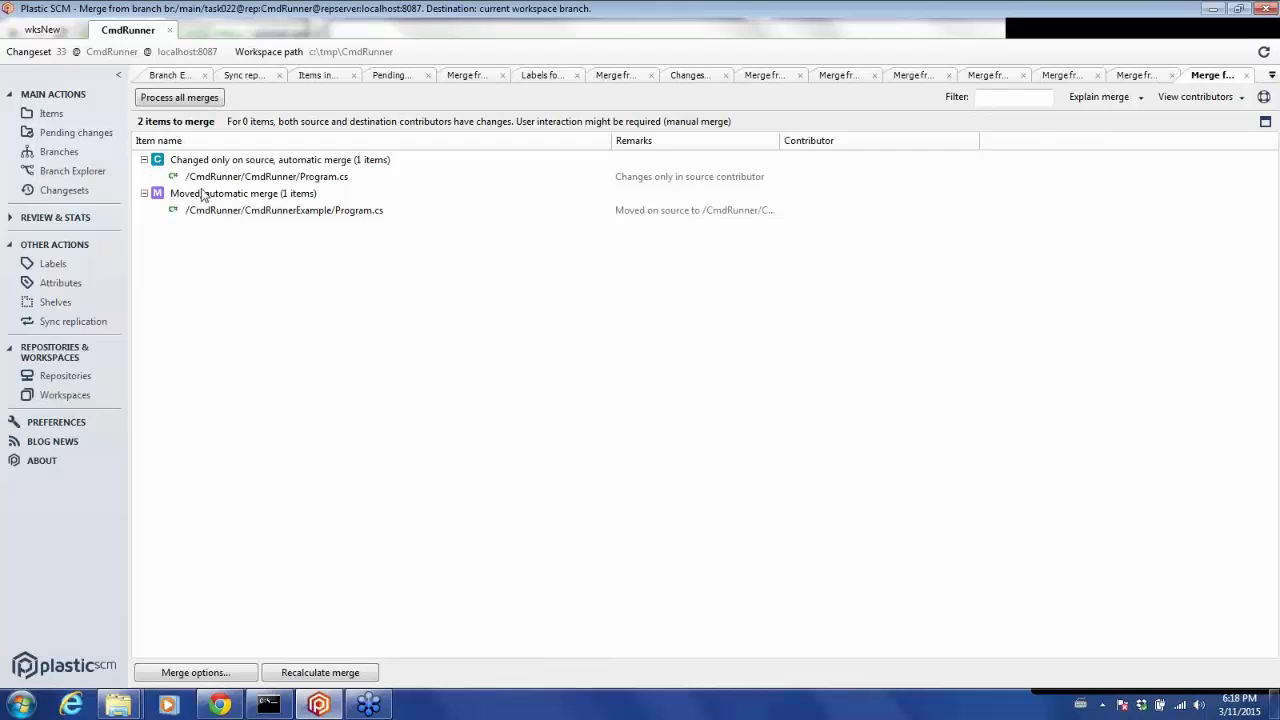
click(170, 104)
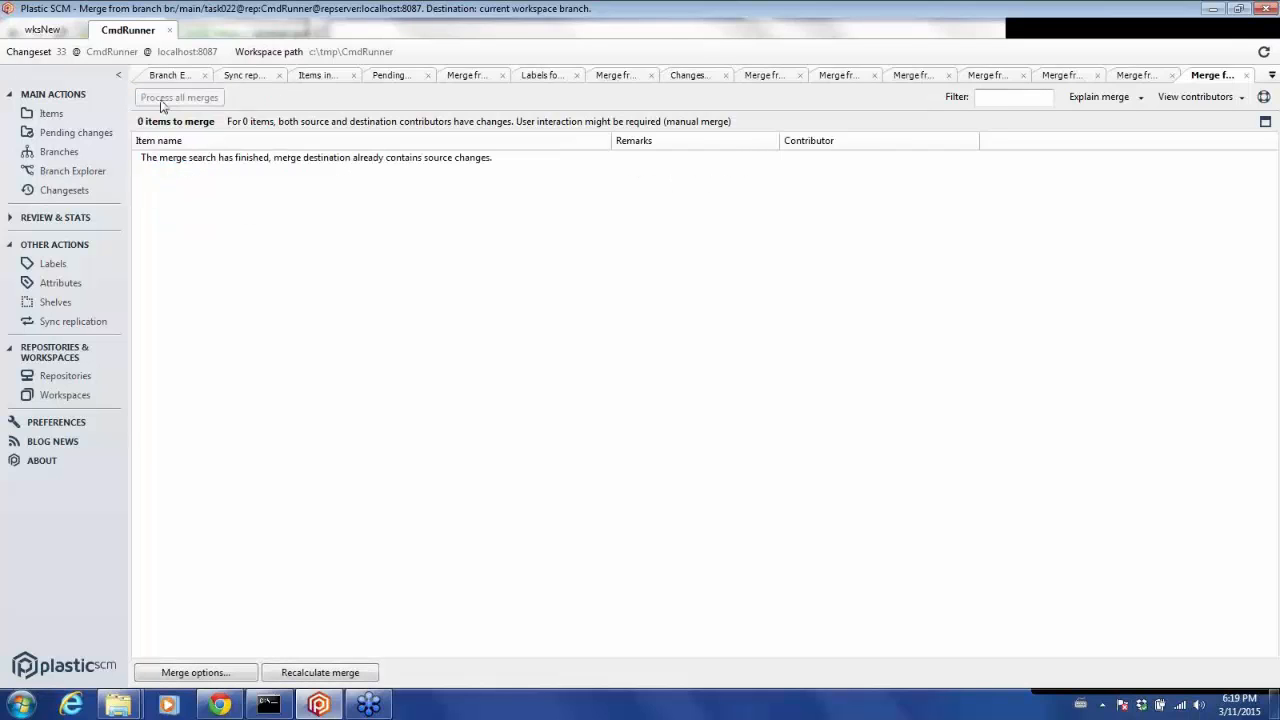
Check in the pending merge with the comment "merge task branch from developer 1".
click(104, 136)
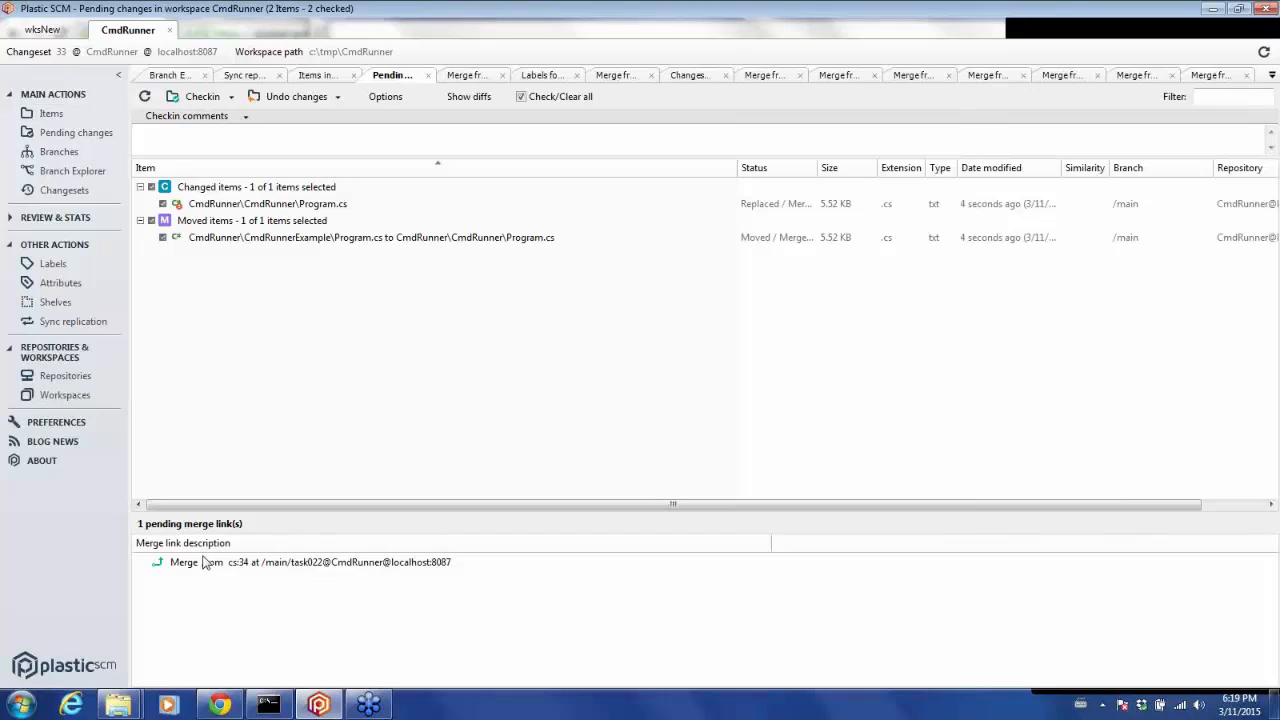
click(228, 145)
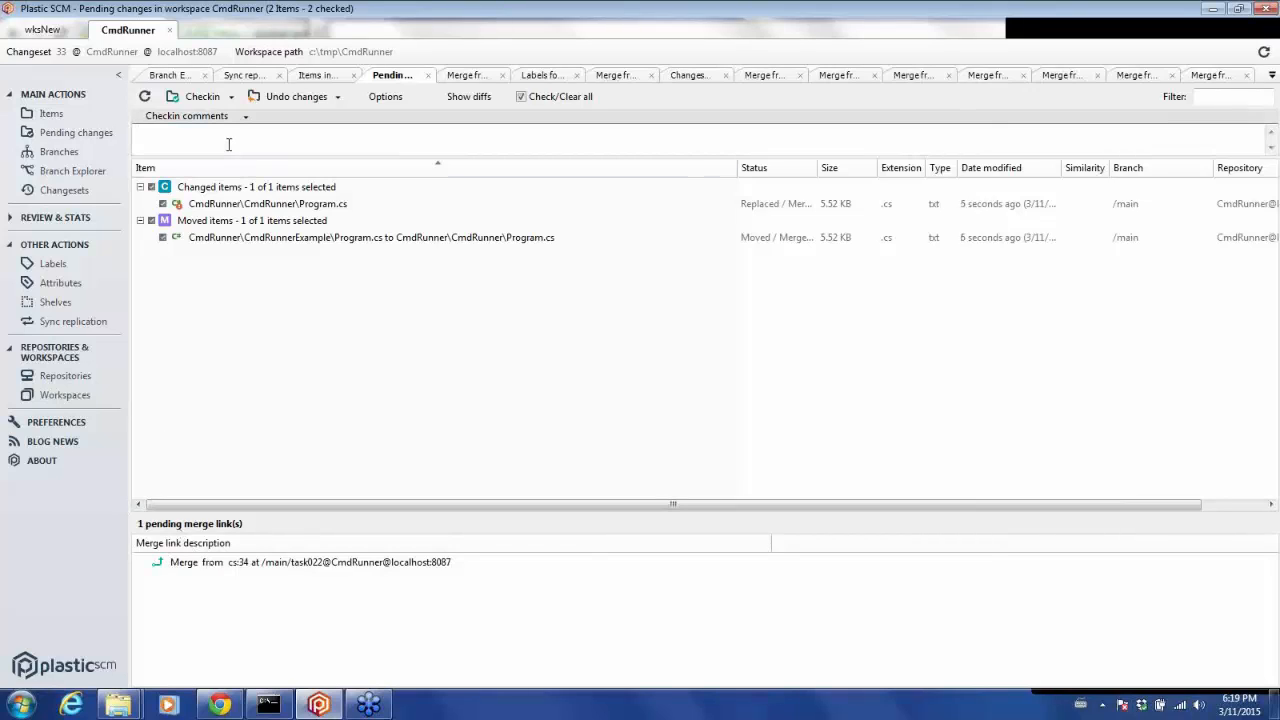
text(merge task branch from developer 1)
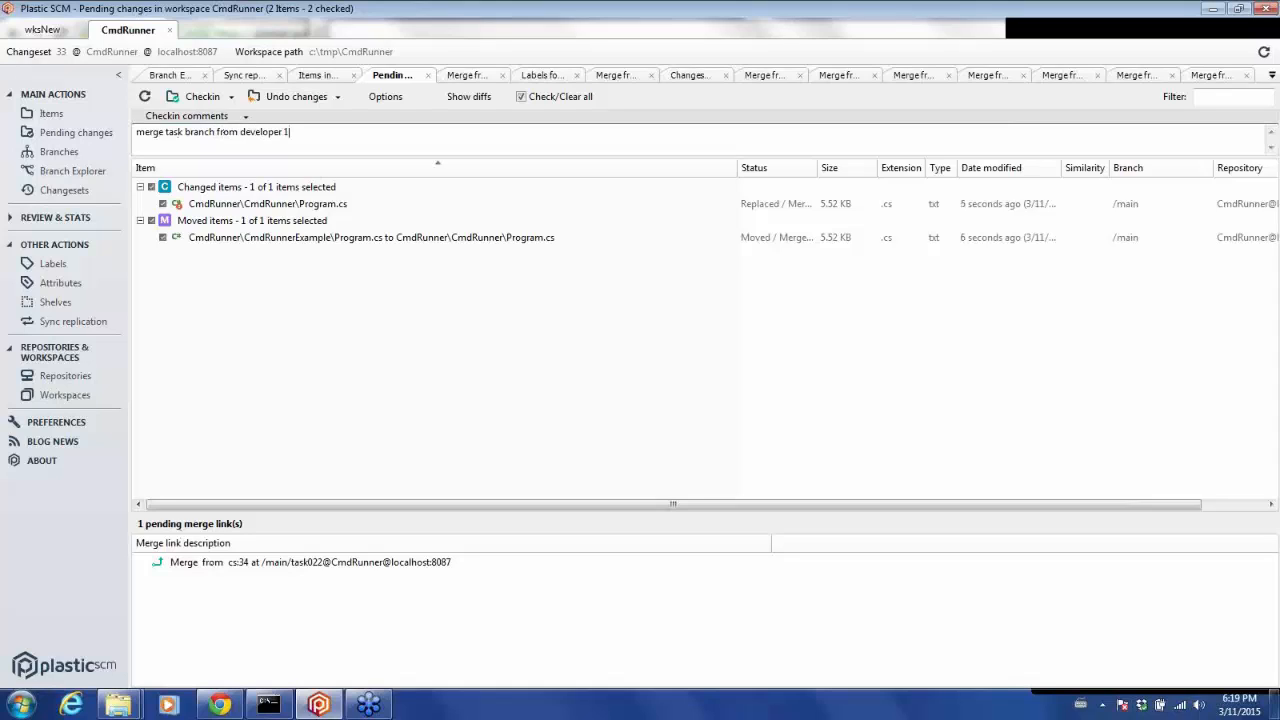
click(197, 98)
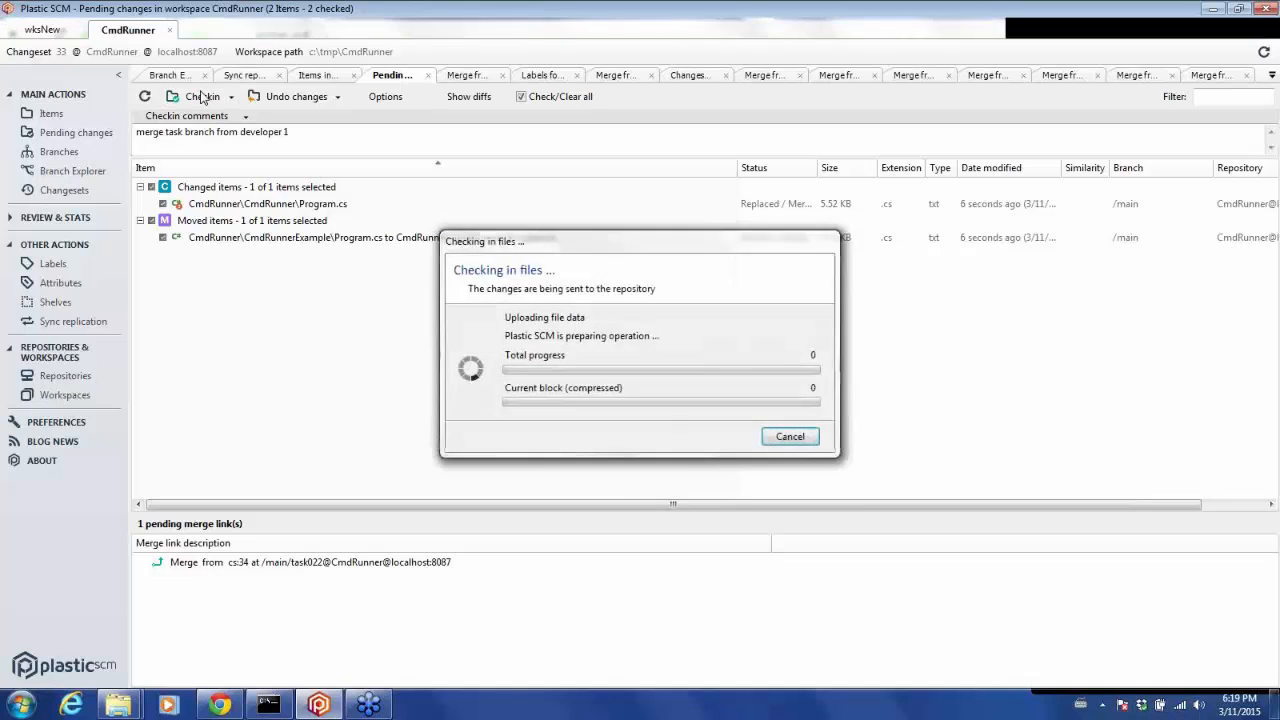
Merge from /main/task023 and resolve the divergent move conflict by keeping the move done on source.
click(80, 171)
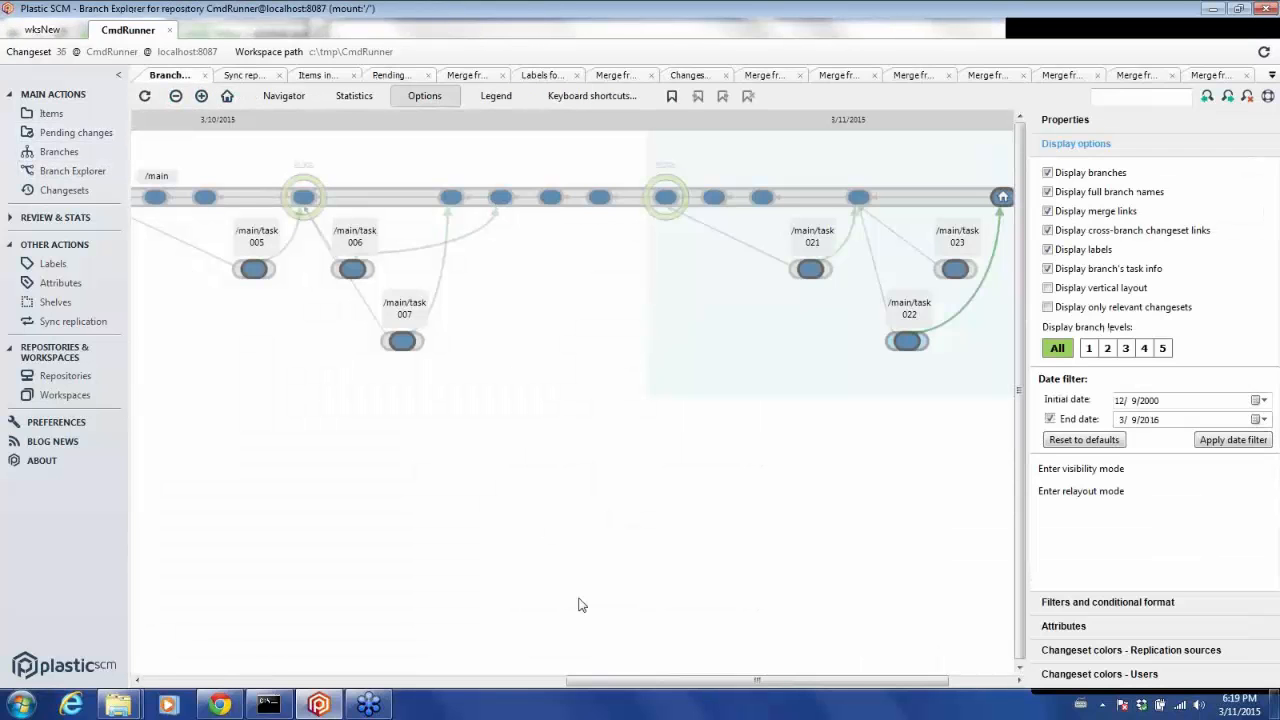
drag(873, 684, 995, 678)
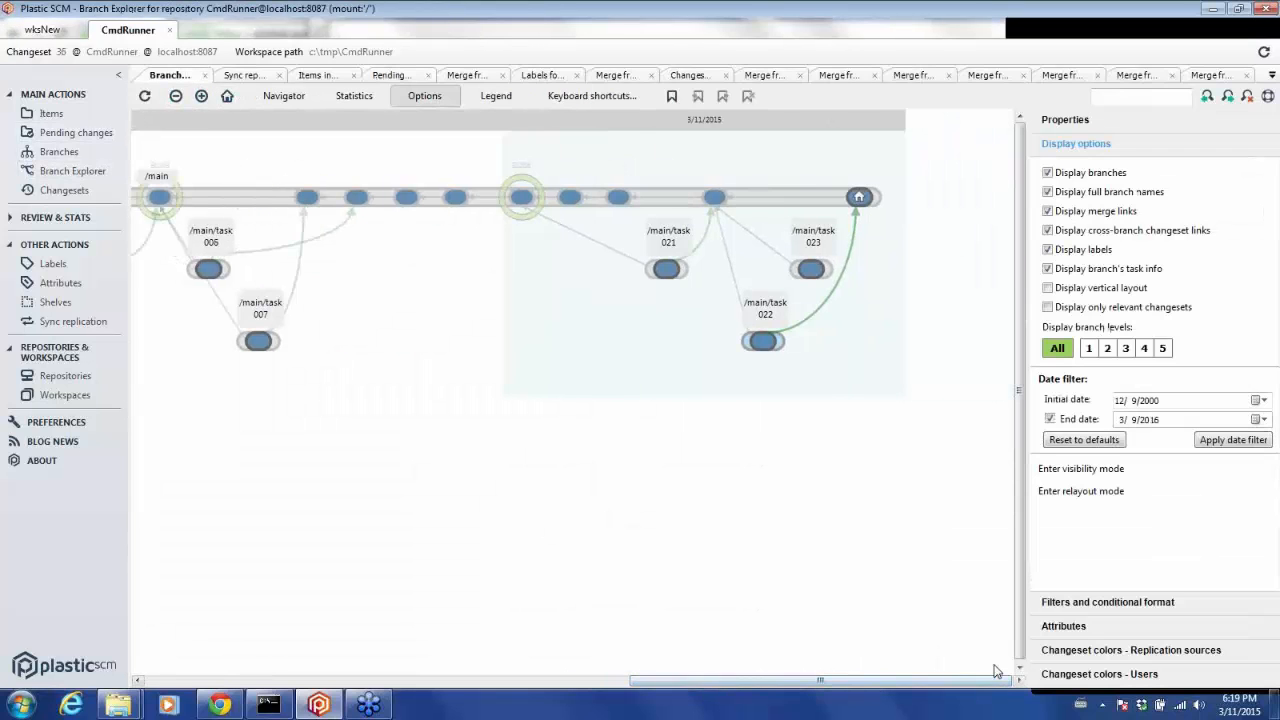
click(826, 273)
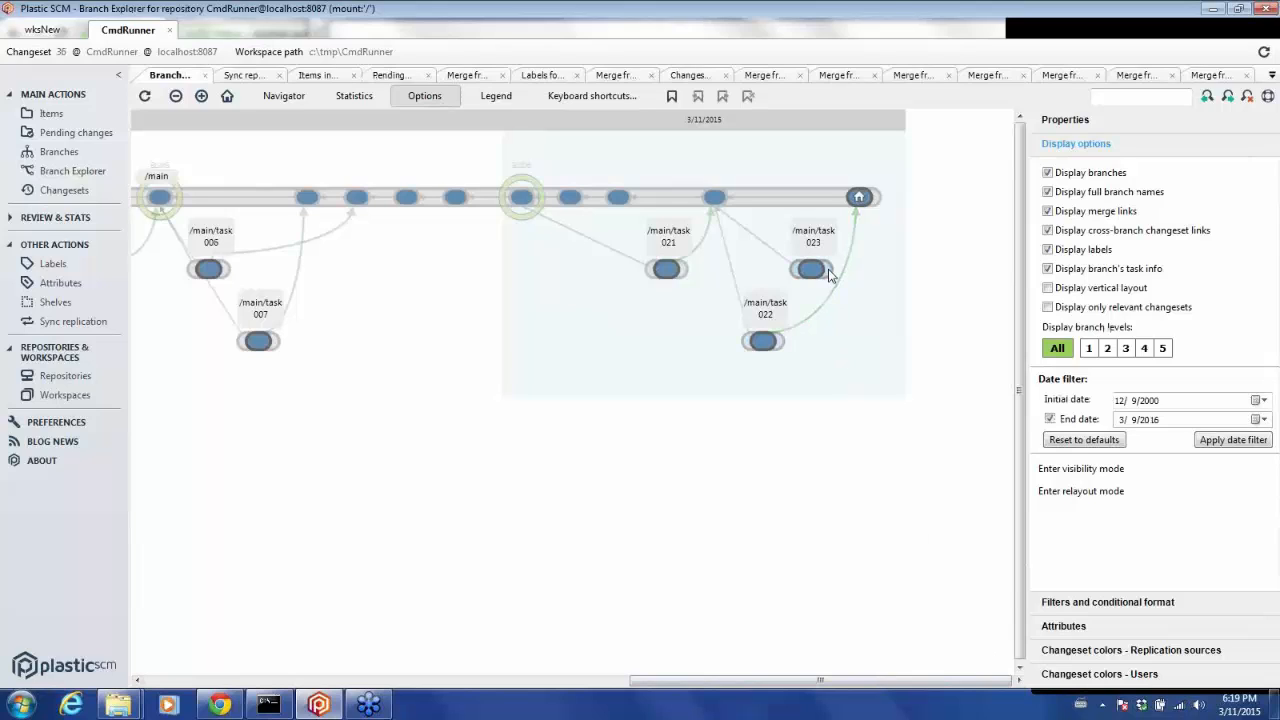
right_click(828, 276)
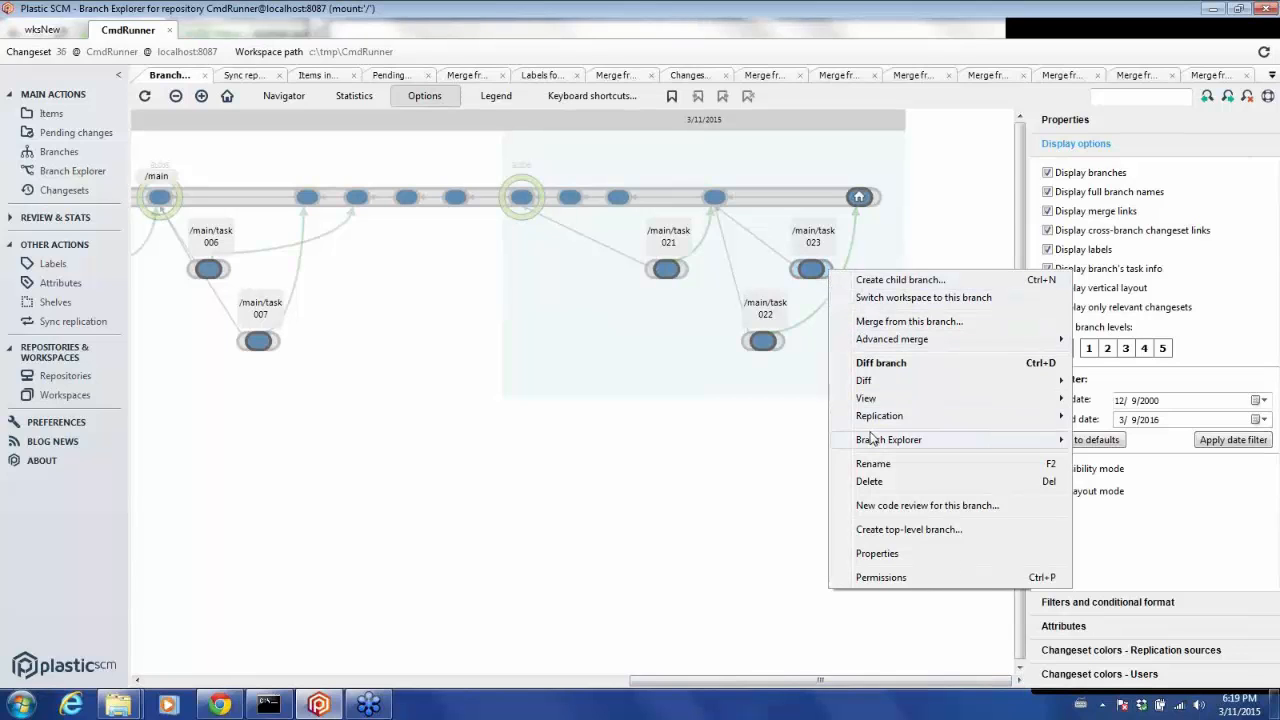
click(887, 321)
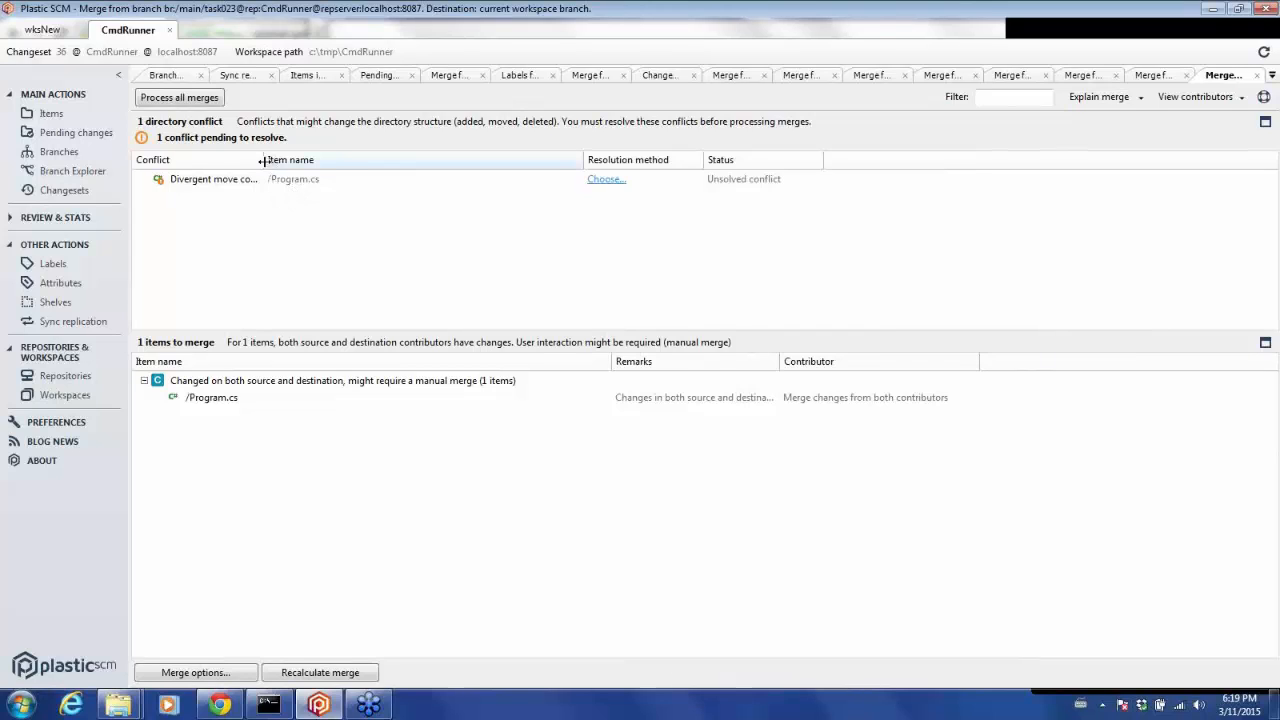
drag(262, 161, 306, 156)
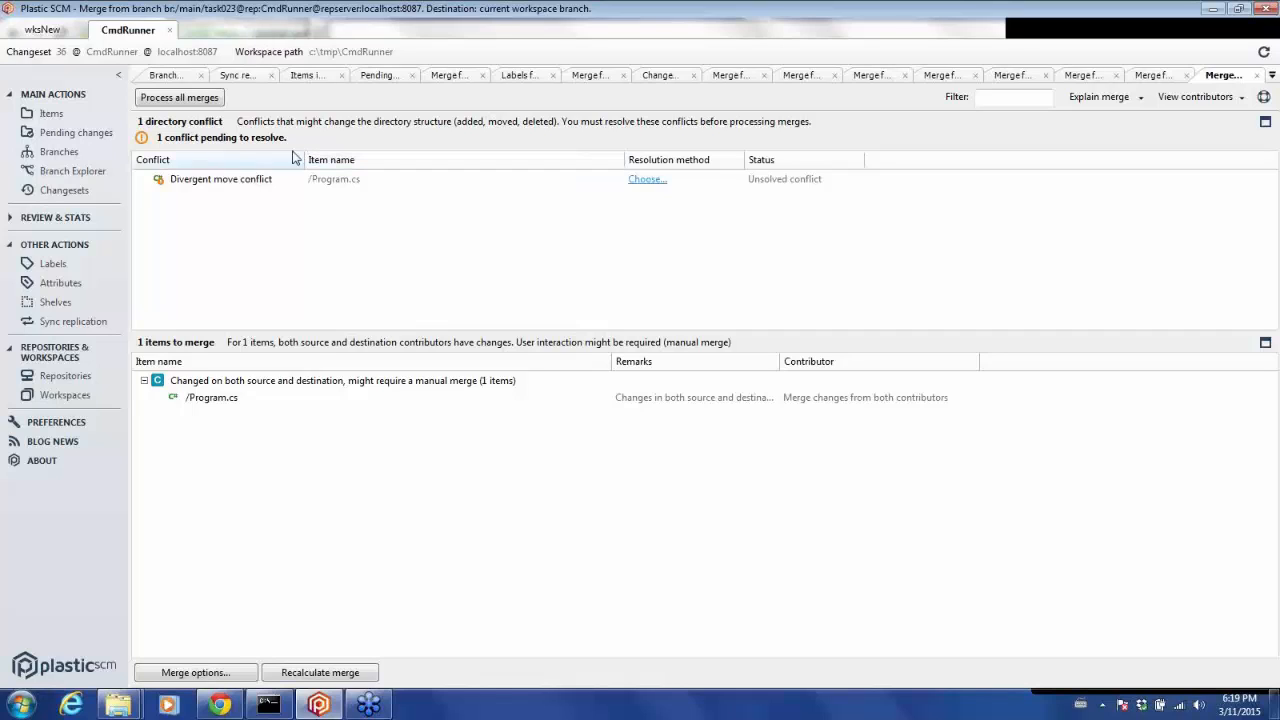
click(212, 189)
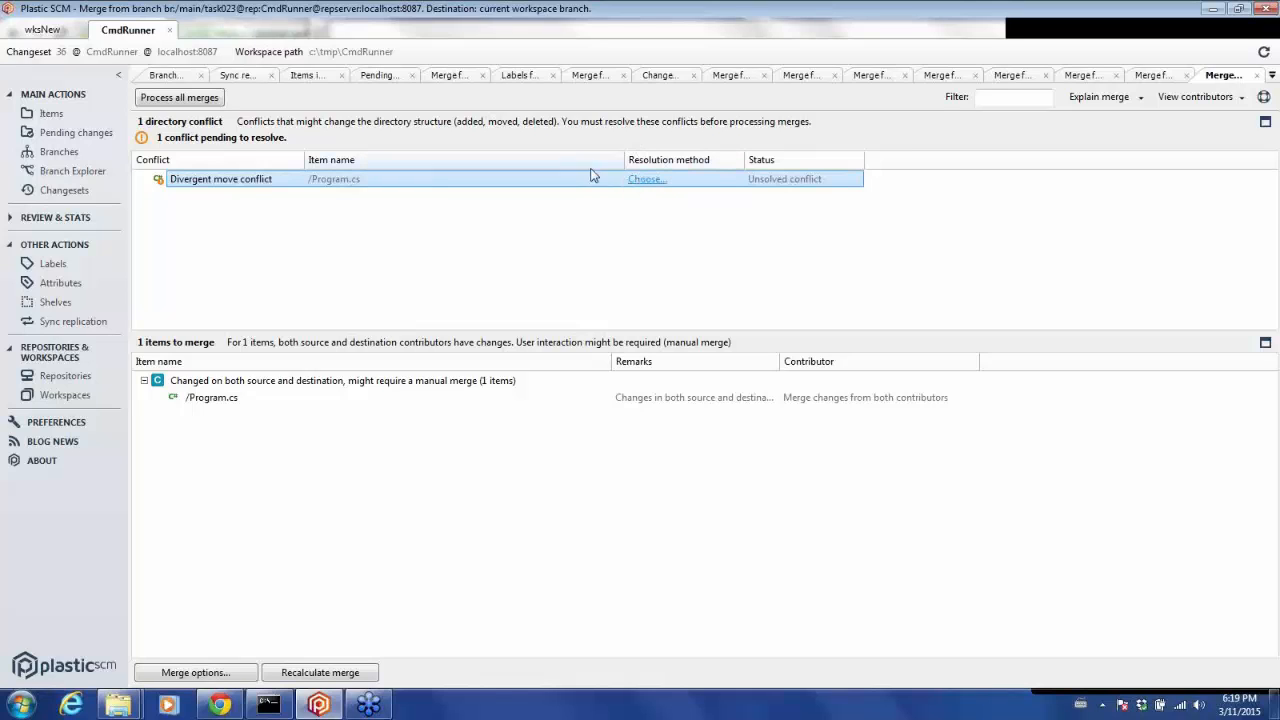
click(645, 179)
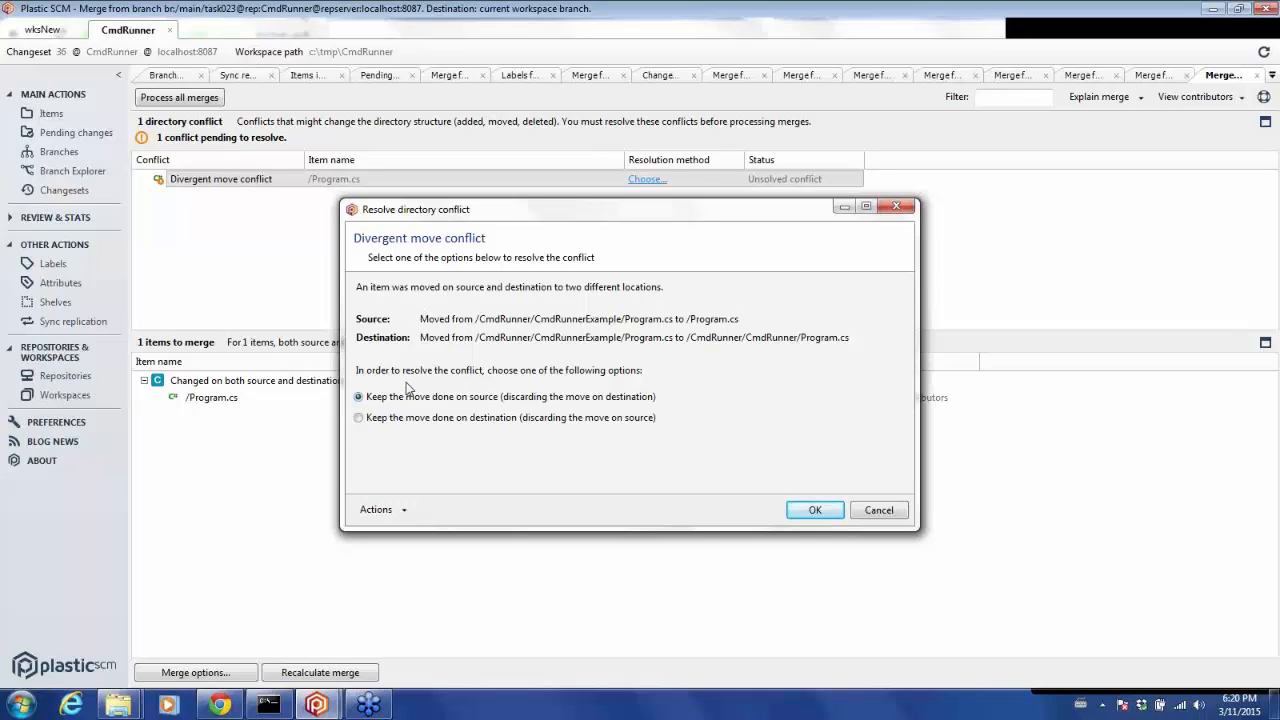
click(812, 511)
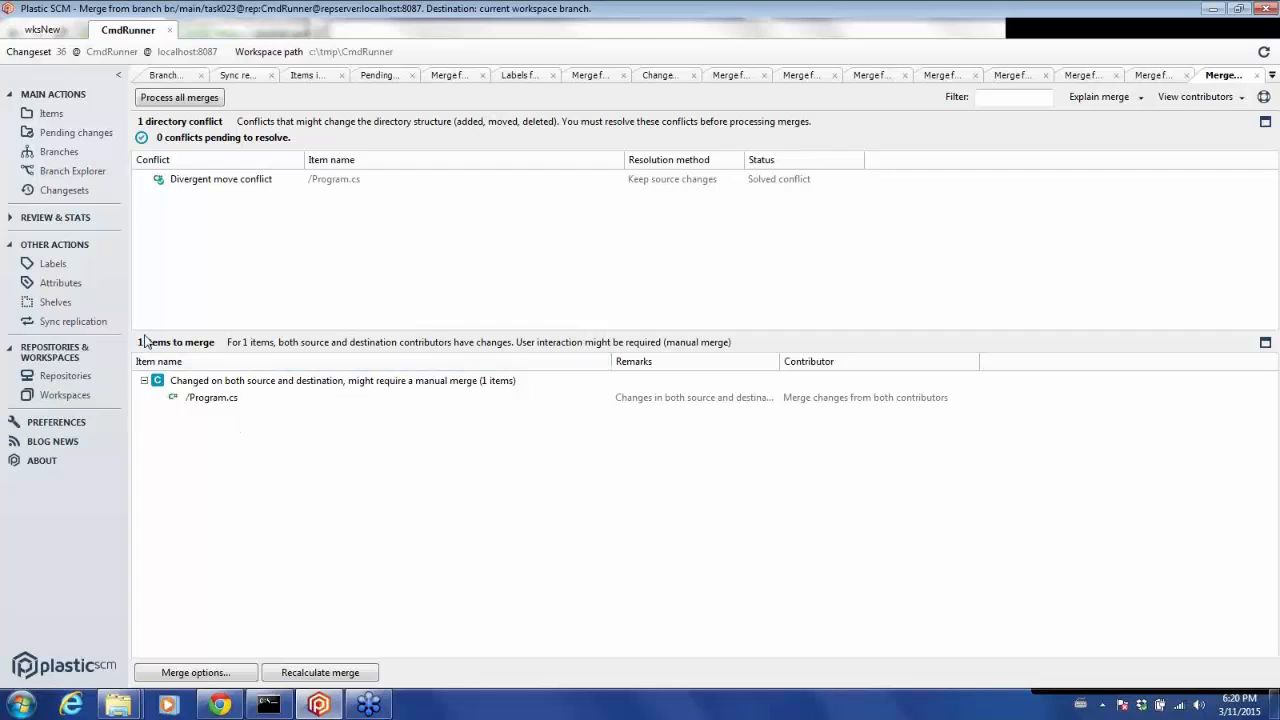
Process all merges and keep only the source contributor for Program.cs in the merge tool.
click(170, 100)
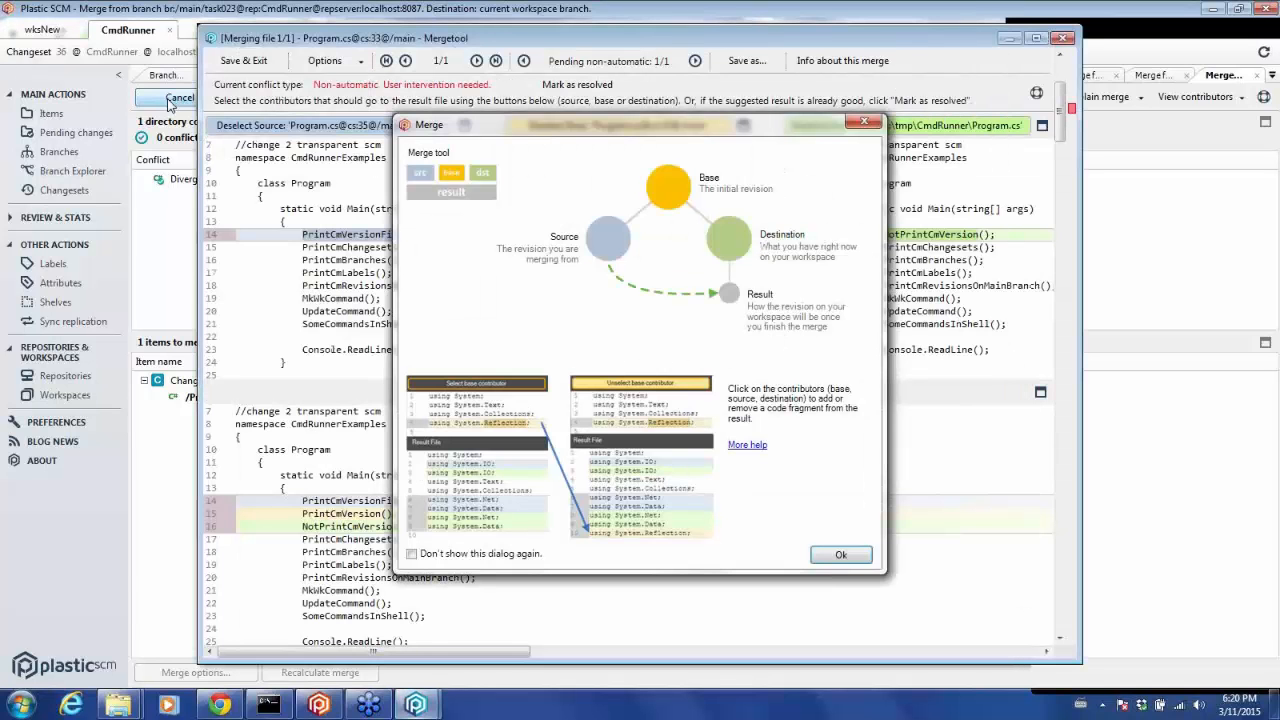
click(839, 556)
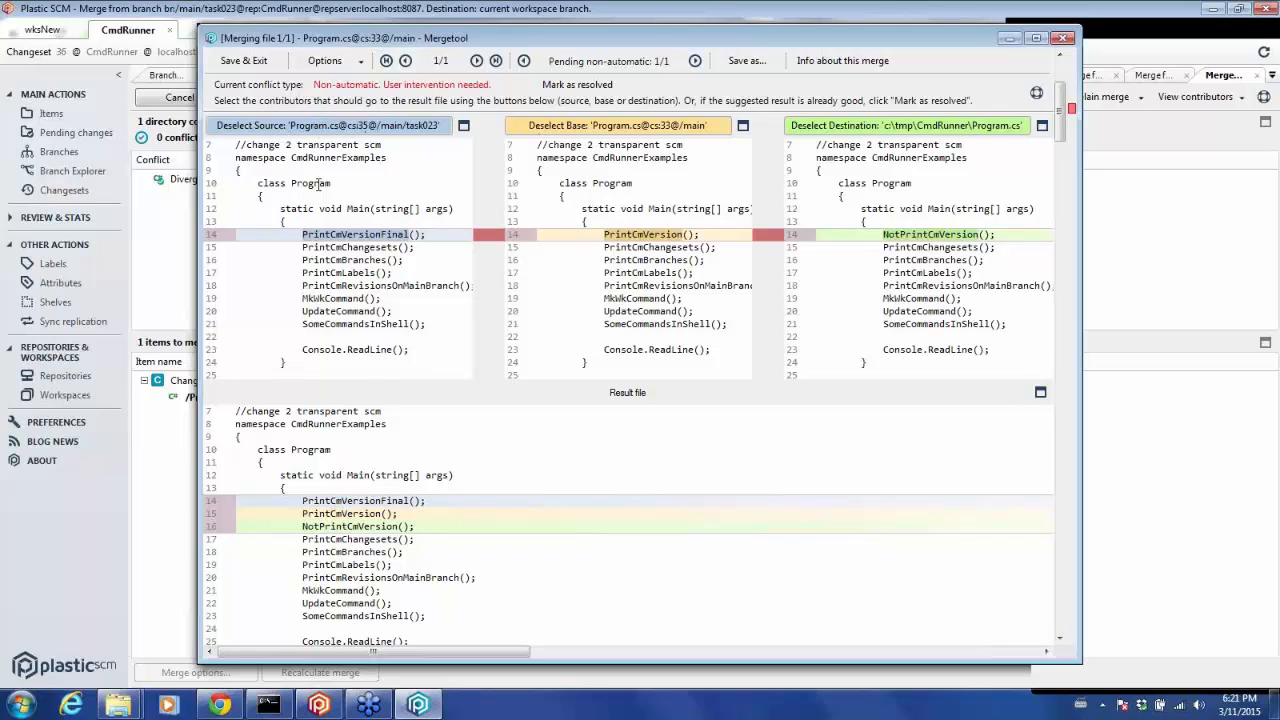
click(571, 128)
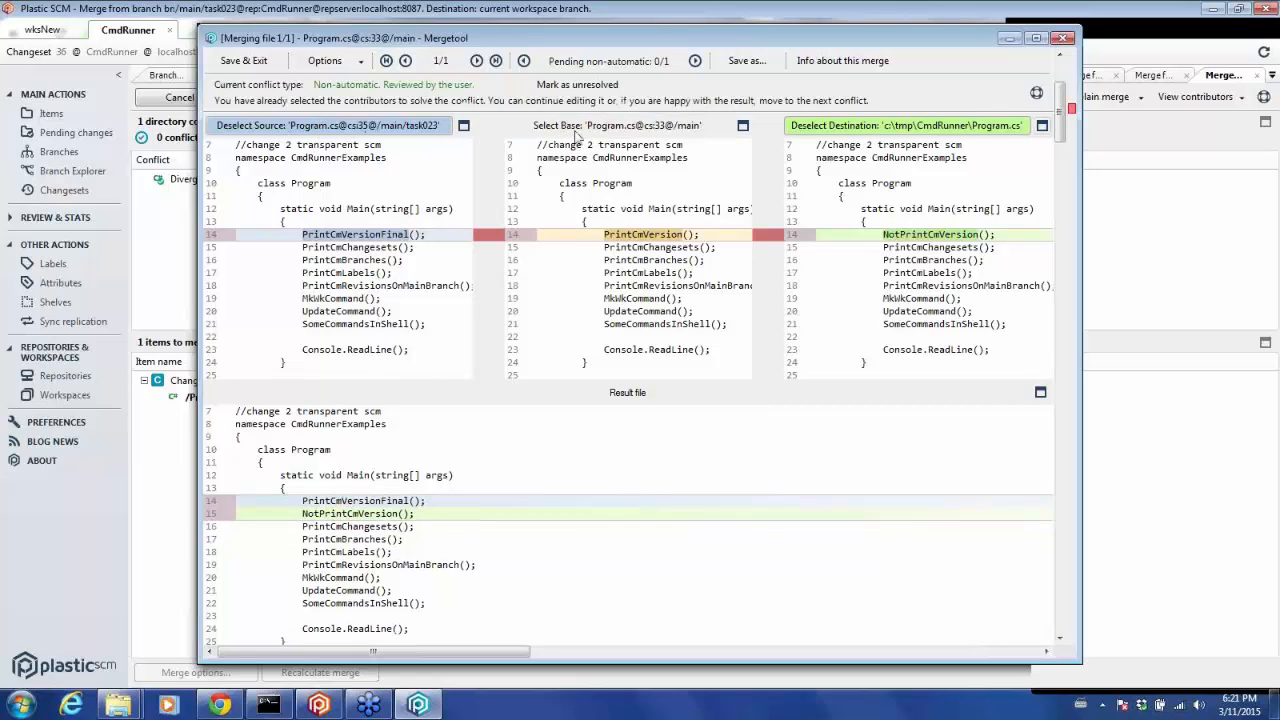
click(797, 125)
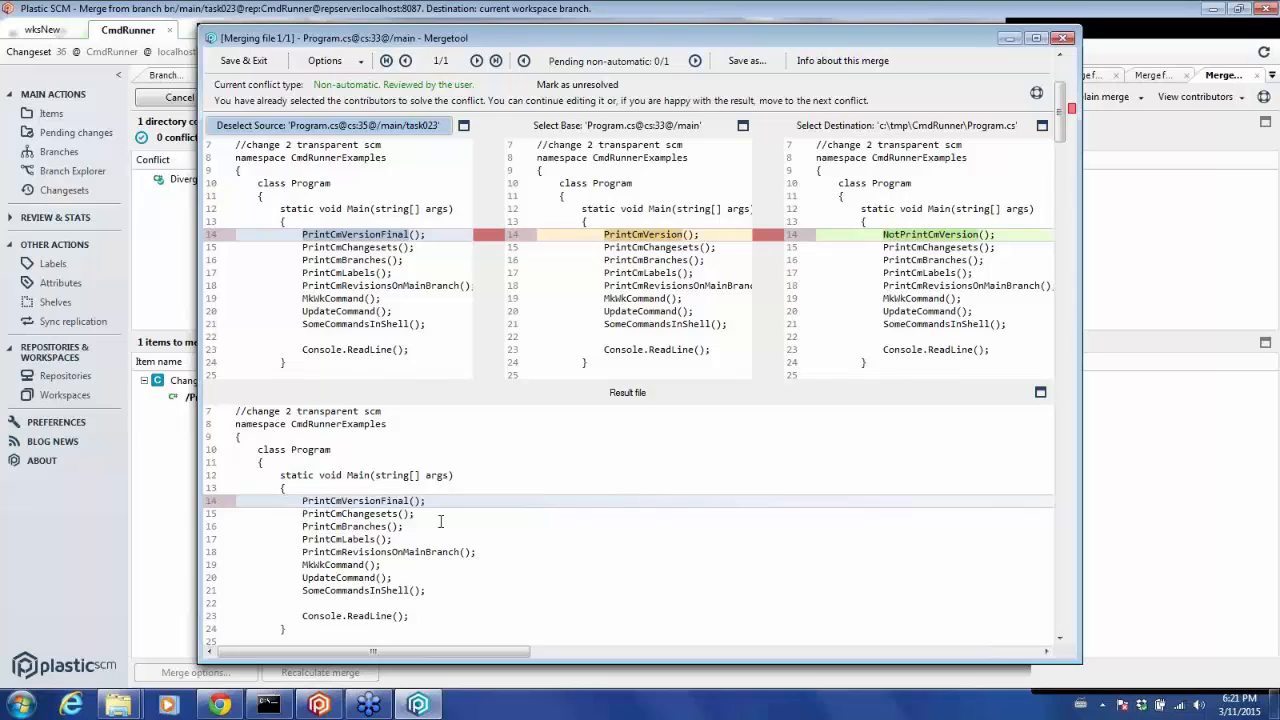
Add a "//source, information" comment line above PrintCmVersionFinal in the result file, then save and exit.
click(313, 488)
key(Return)
text(//)
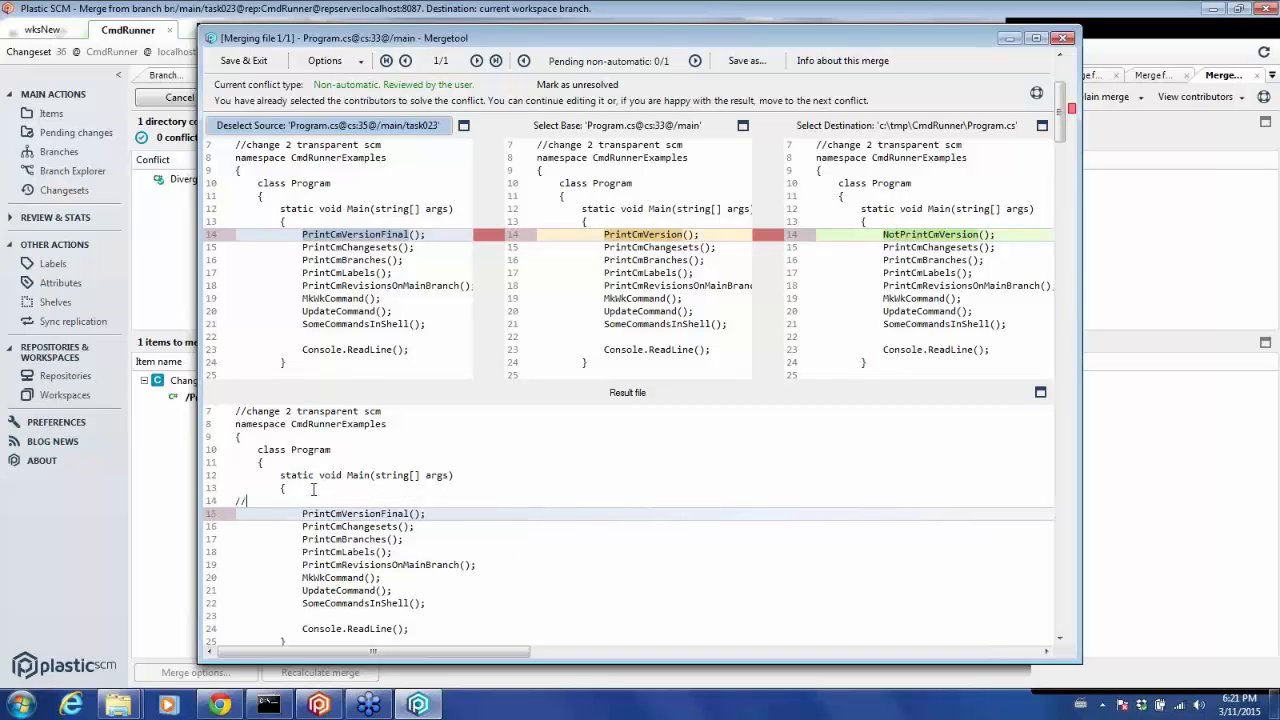
key(Tab)
key(Tab)
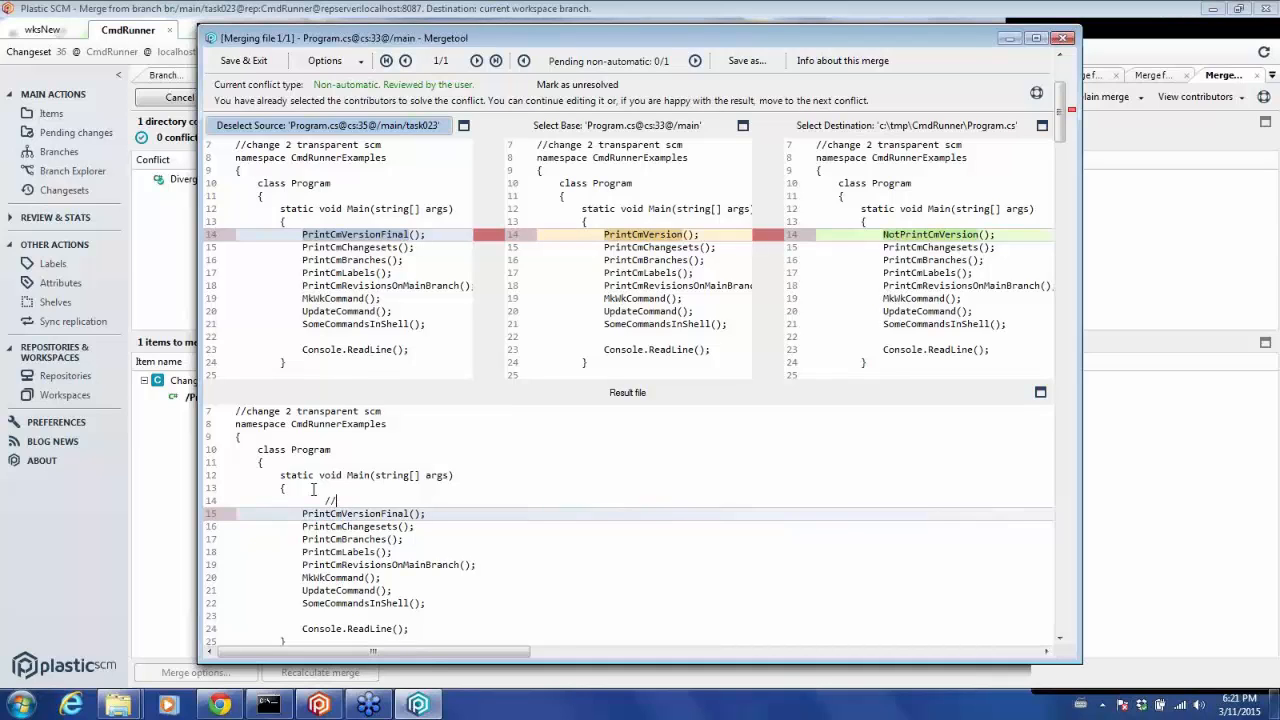
text(source, information)
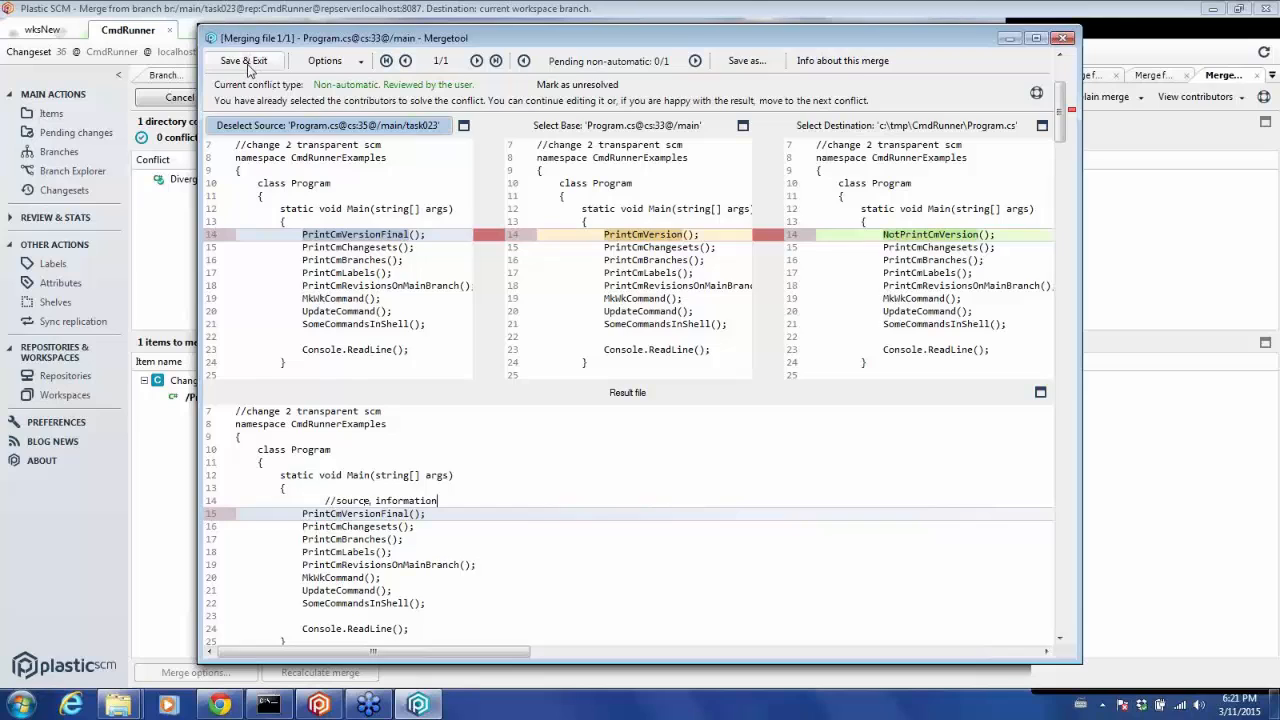
click(244, 62)
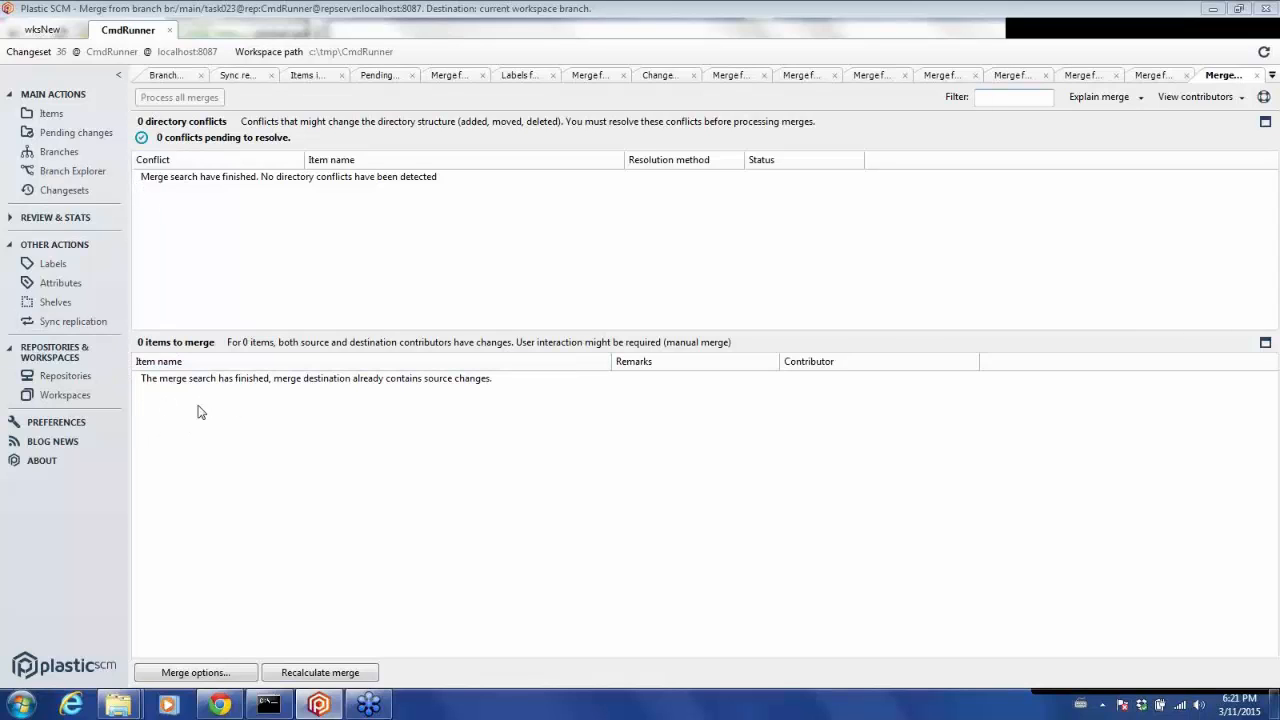
Check in the merge result with the comment "Commit the changes after solving the merge".
click(93, 135)
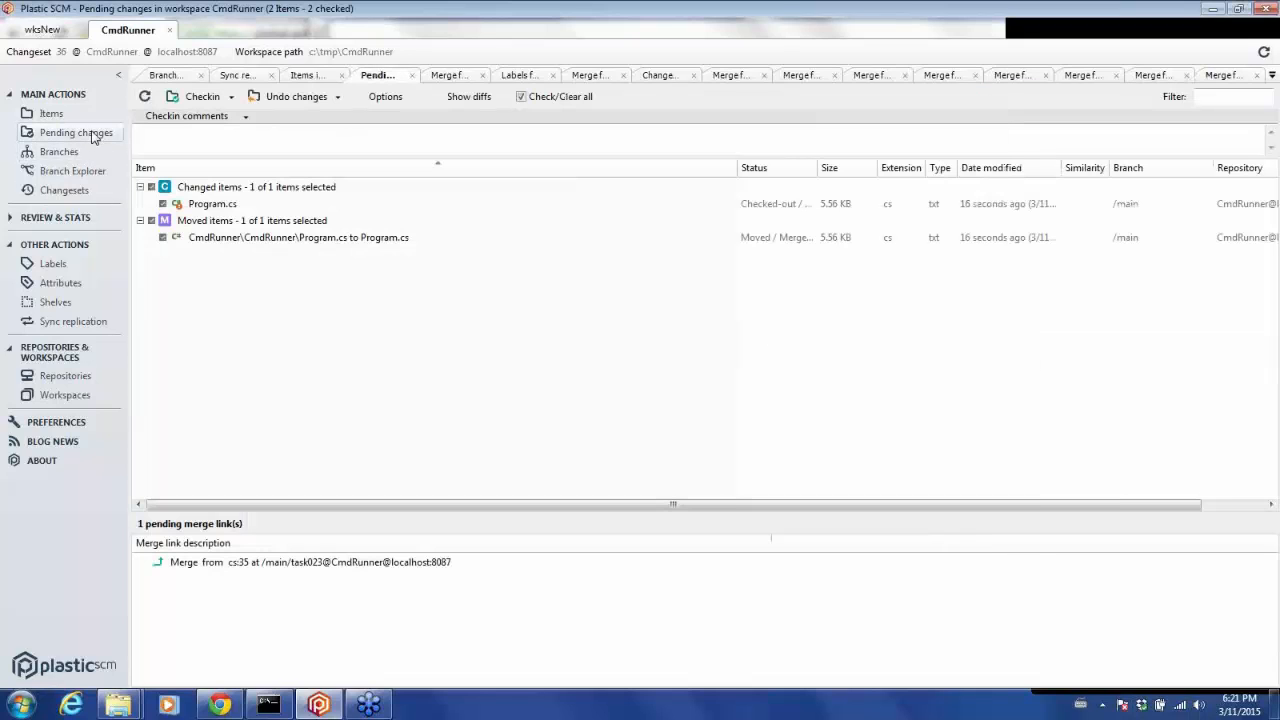
click(156, 141)
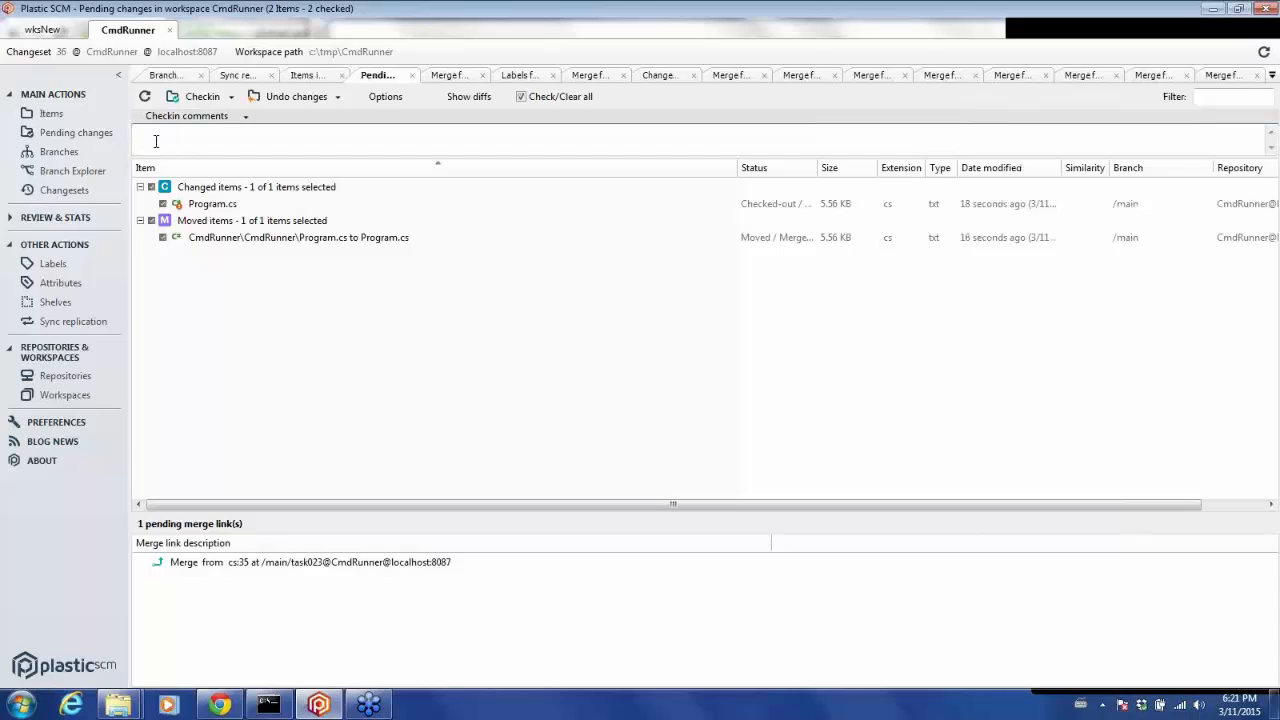
text(Commit the changes after solving the merge)
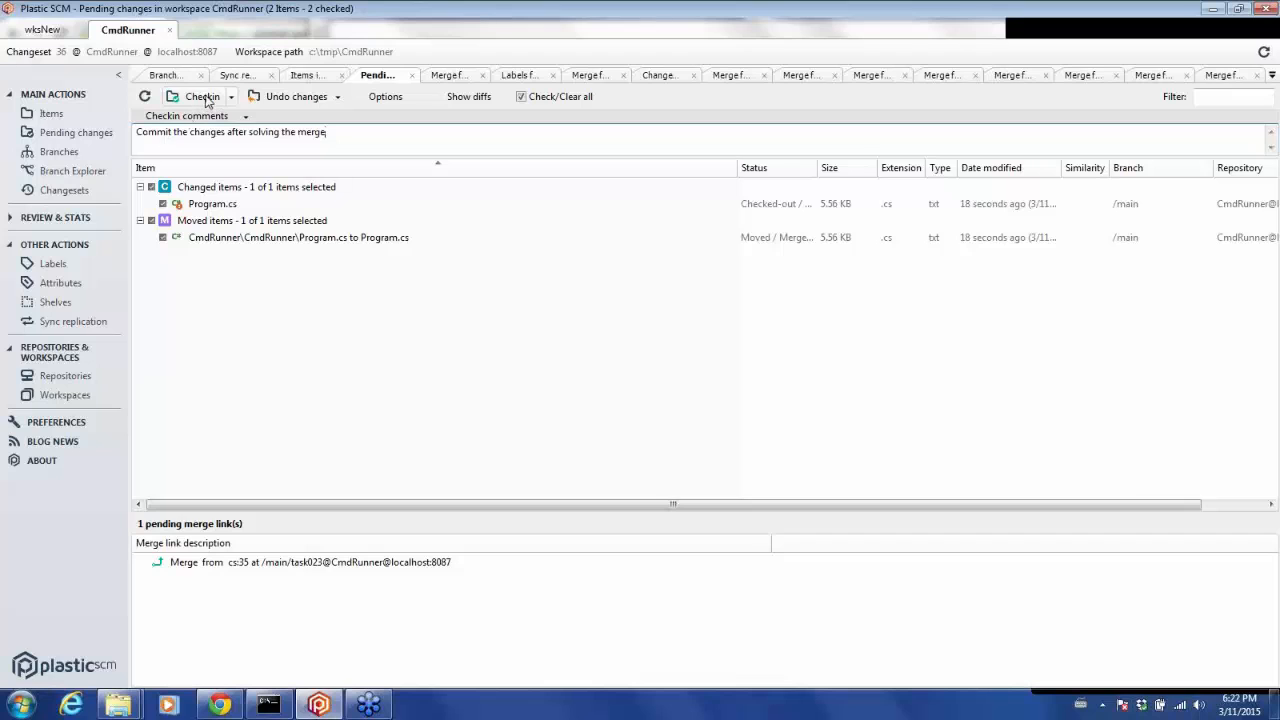
click(203, 97)
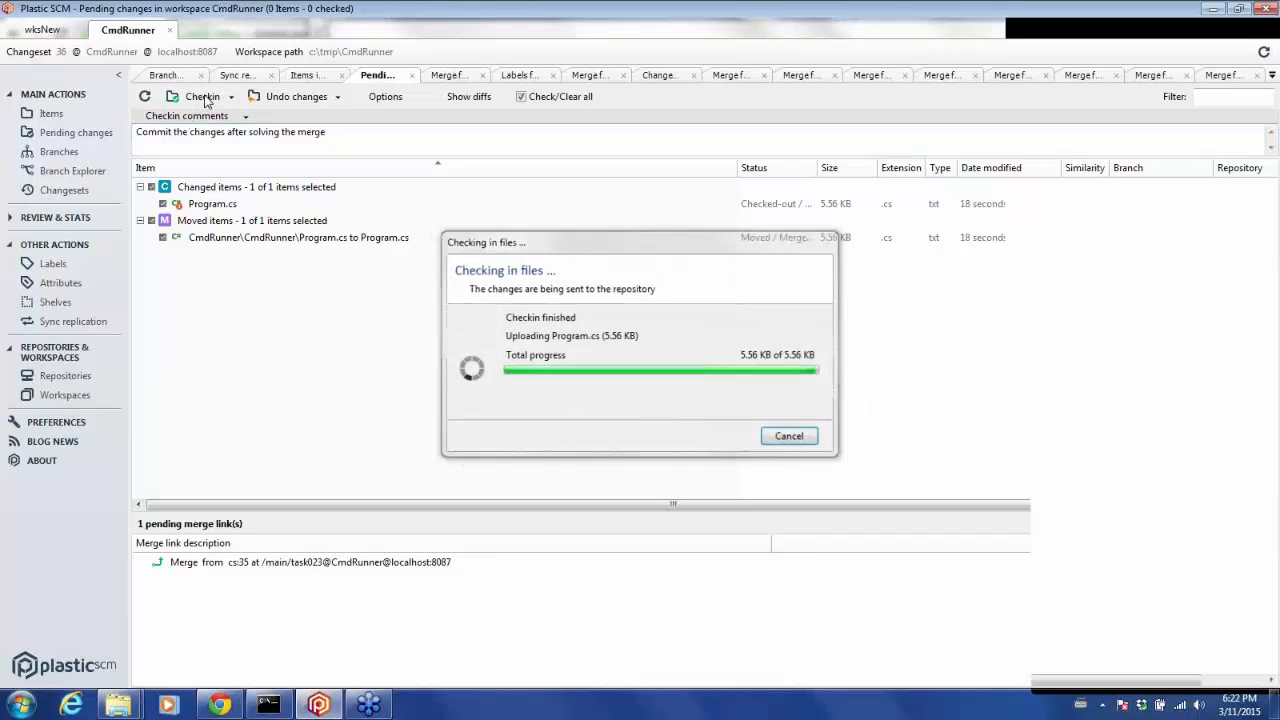
Examine the merge links from the task branches into /main in Branch Explorer.
click(62, 176)
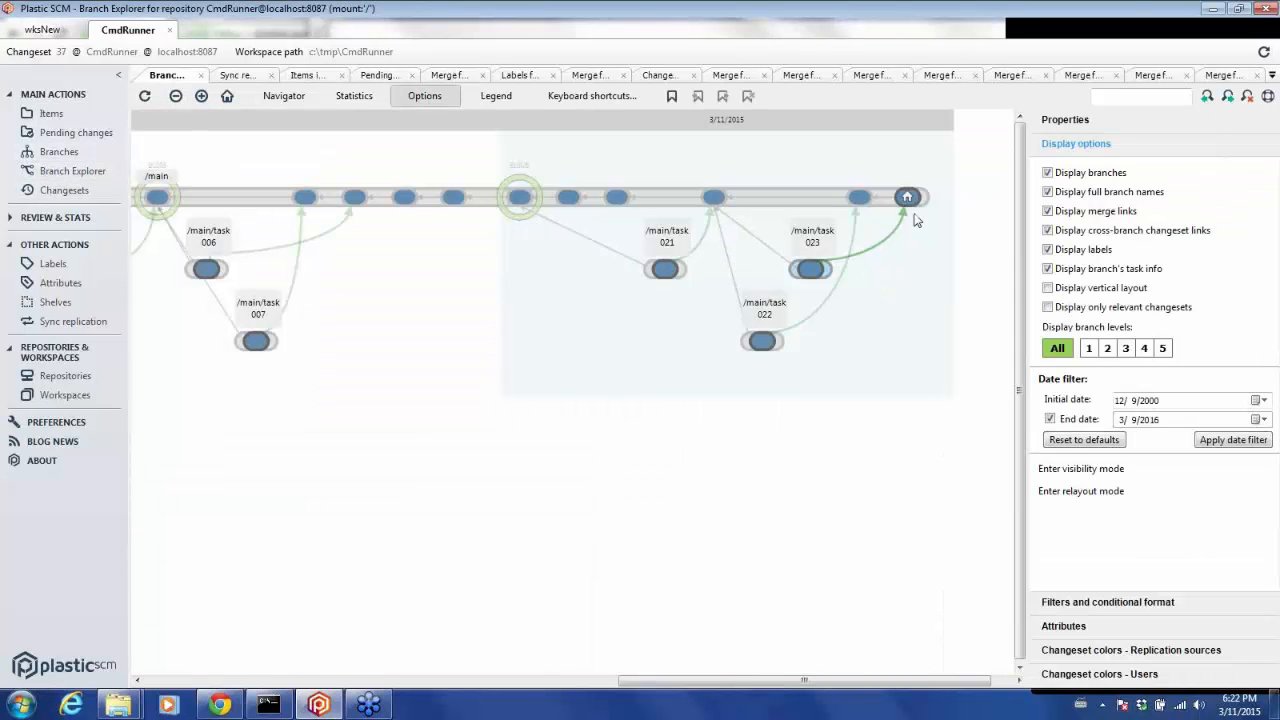
mouse_move(889, 244)
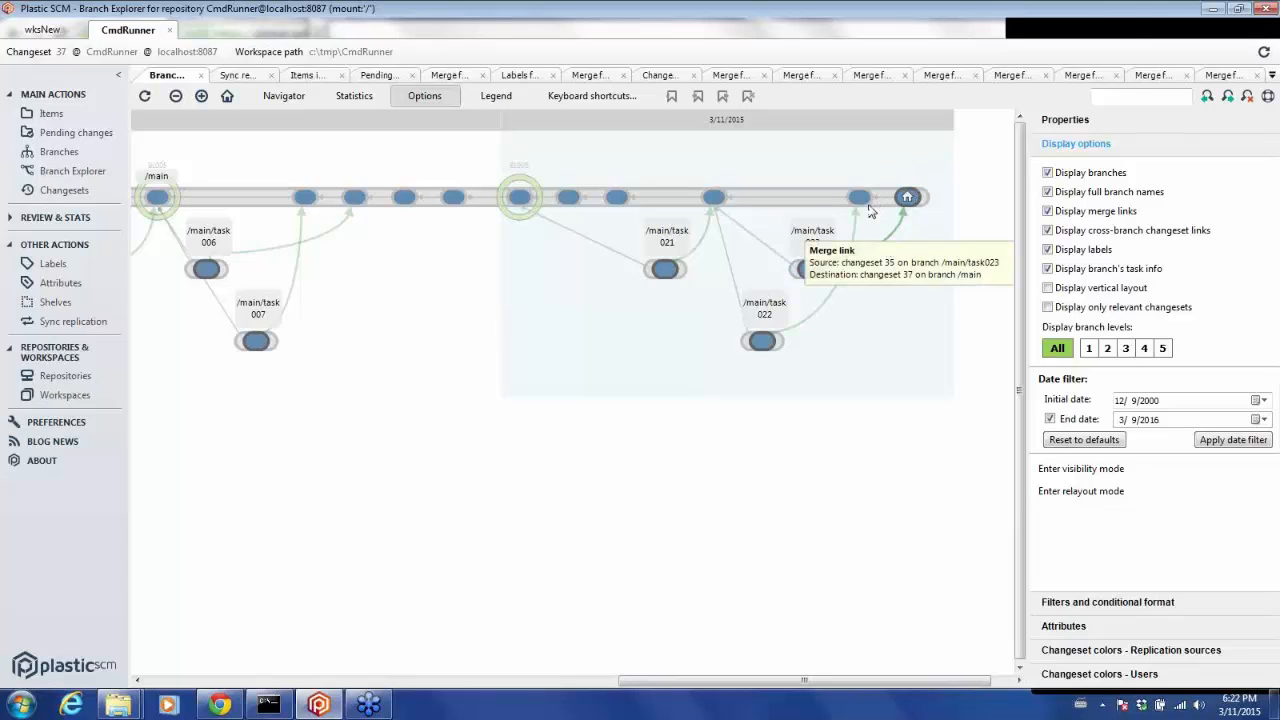
mouse_move(835, 198)
click(790, 204)
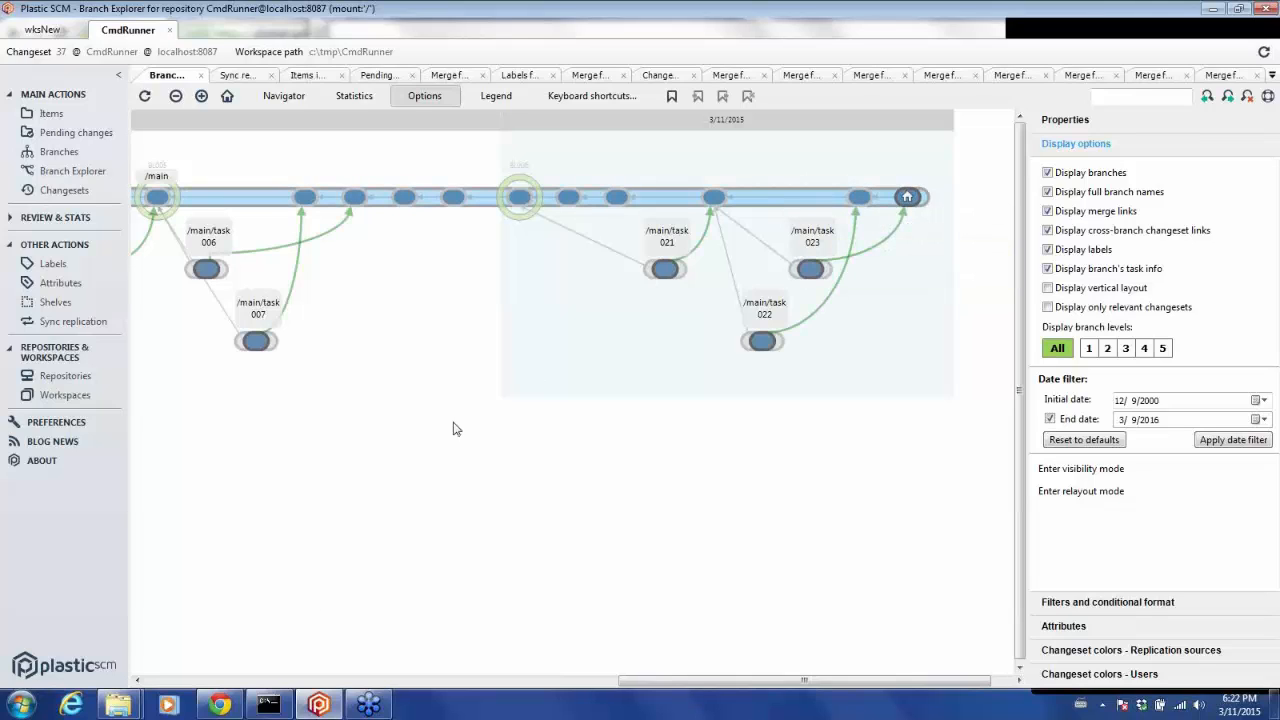
Switch to Chrome and open the Plastic SCM mergeMachine page tab.
click(220, 705)
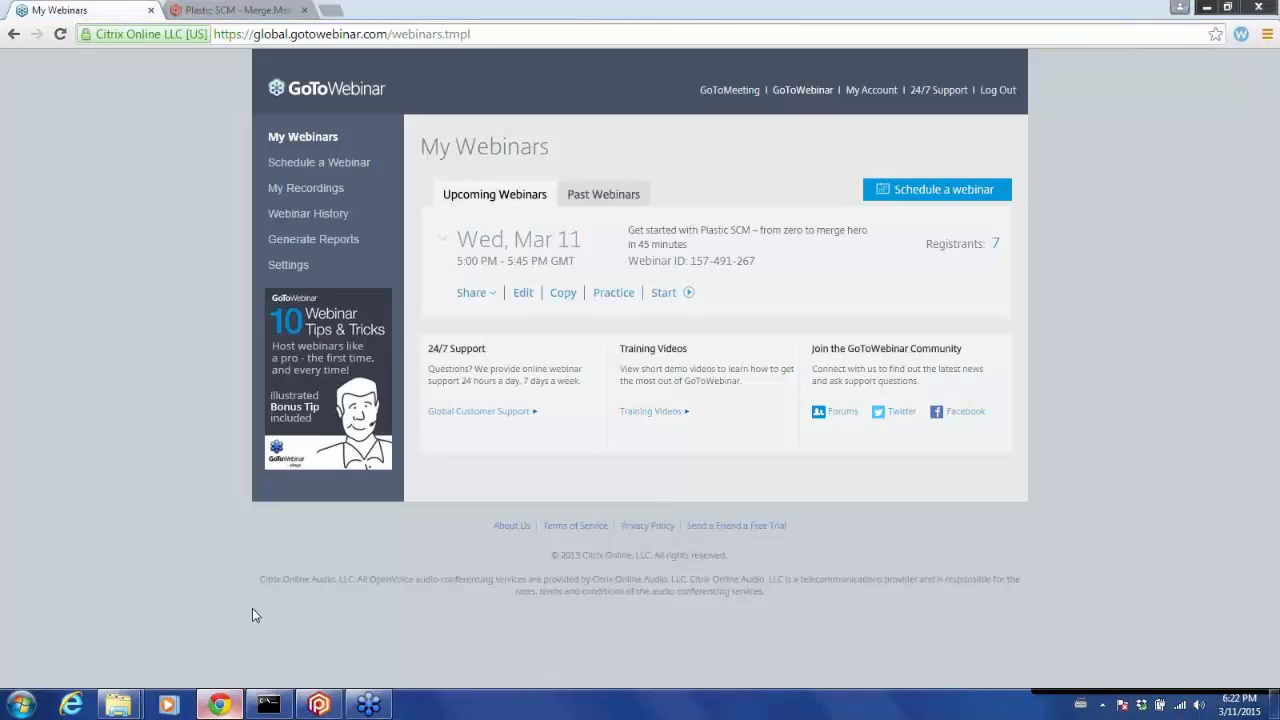
click(240, 10)
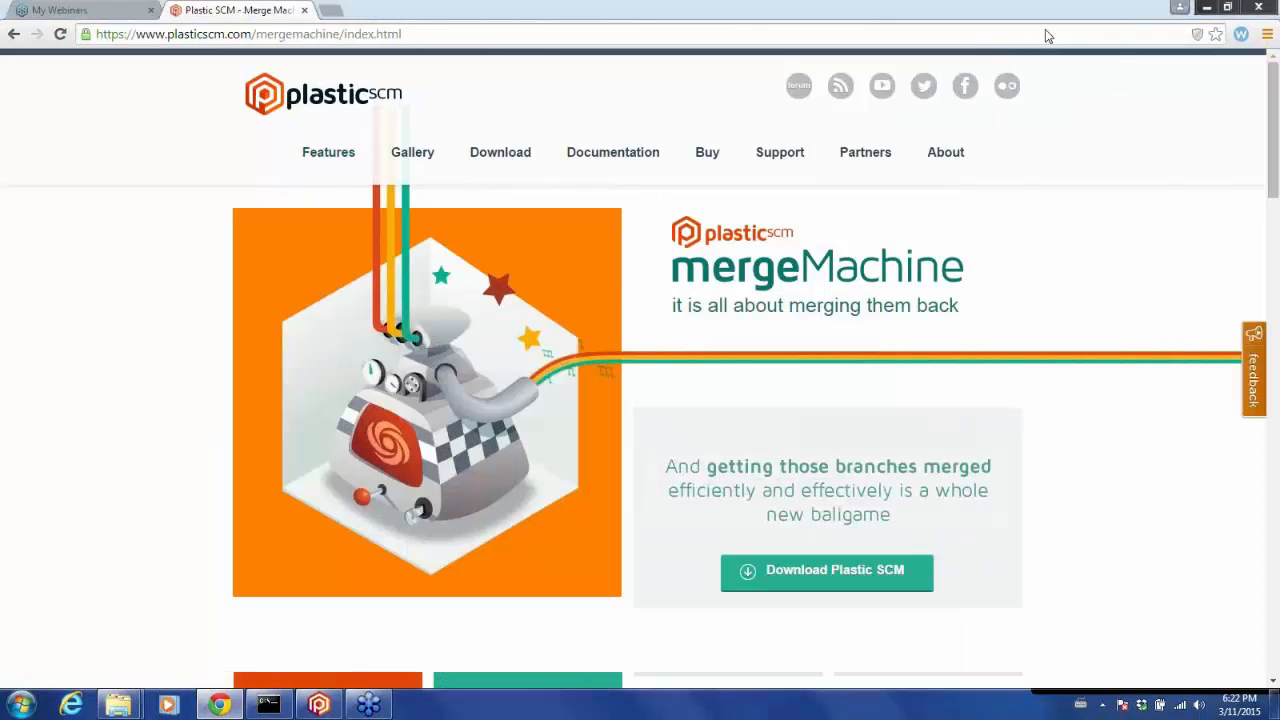
Scroll down the mergeMachine page to the list of merge conflict cases, then minimize the browser.
click(1275, 306)
drag(1273, 310, 1273, 430)
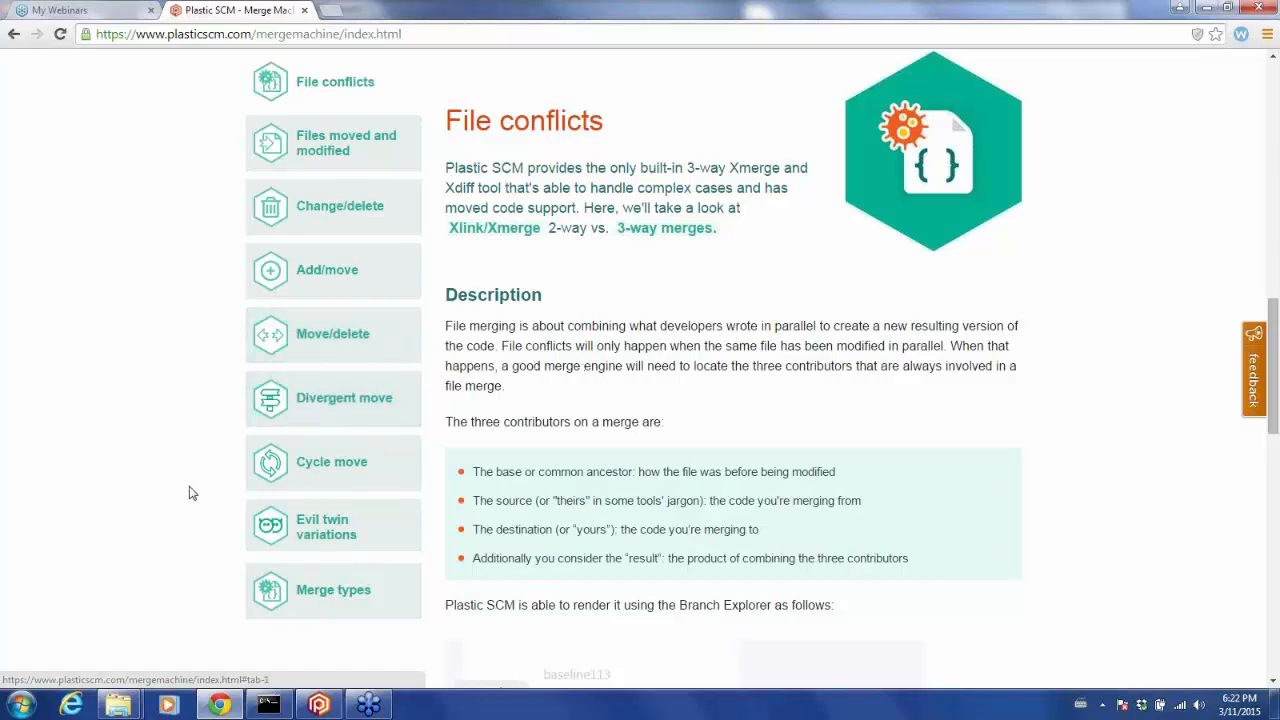
click(1205, 10)
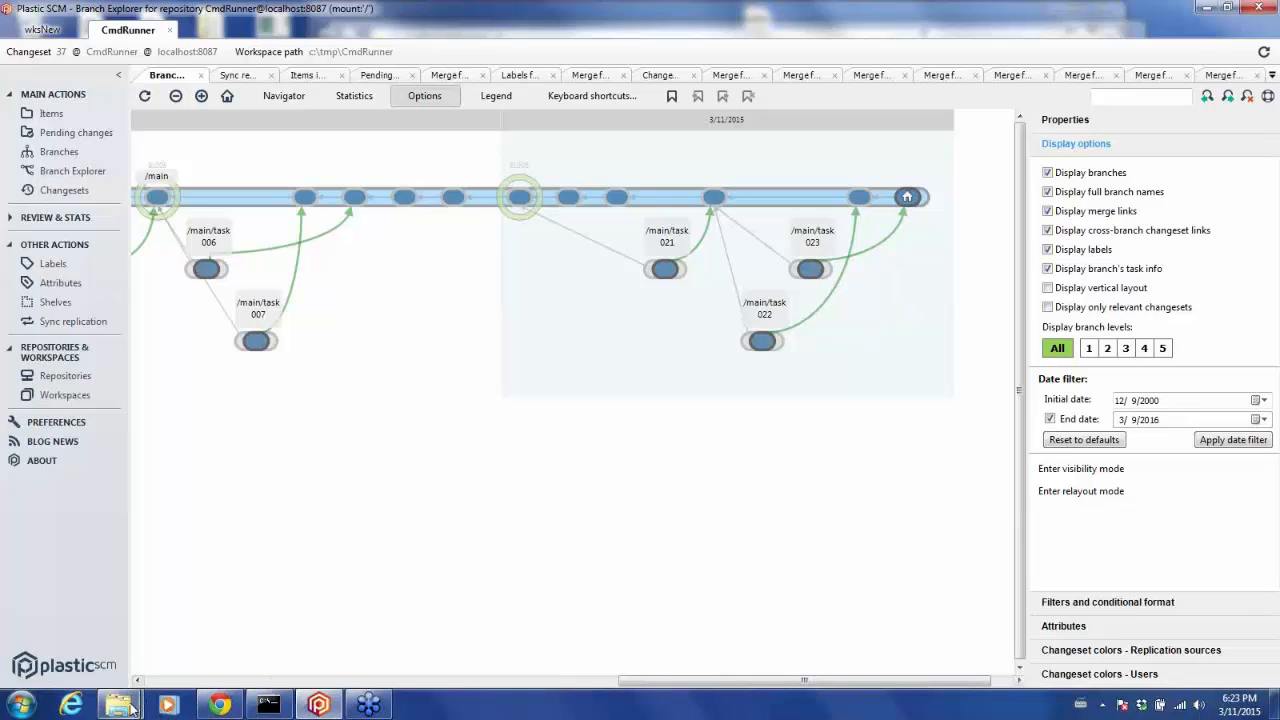
Browse in Explorer to C:\Program Files\PlasticSCM5\client and launch the gluon application.
mouse_move(120, 705)
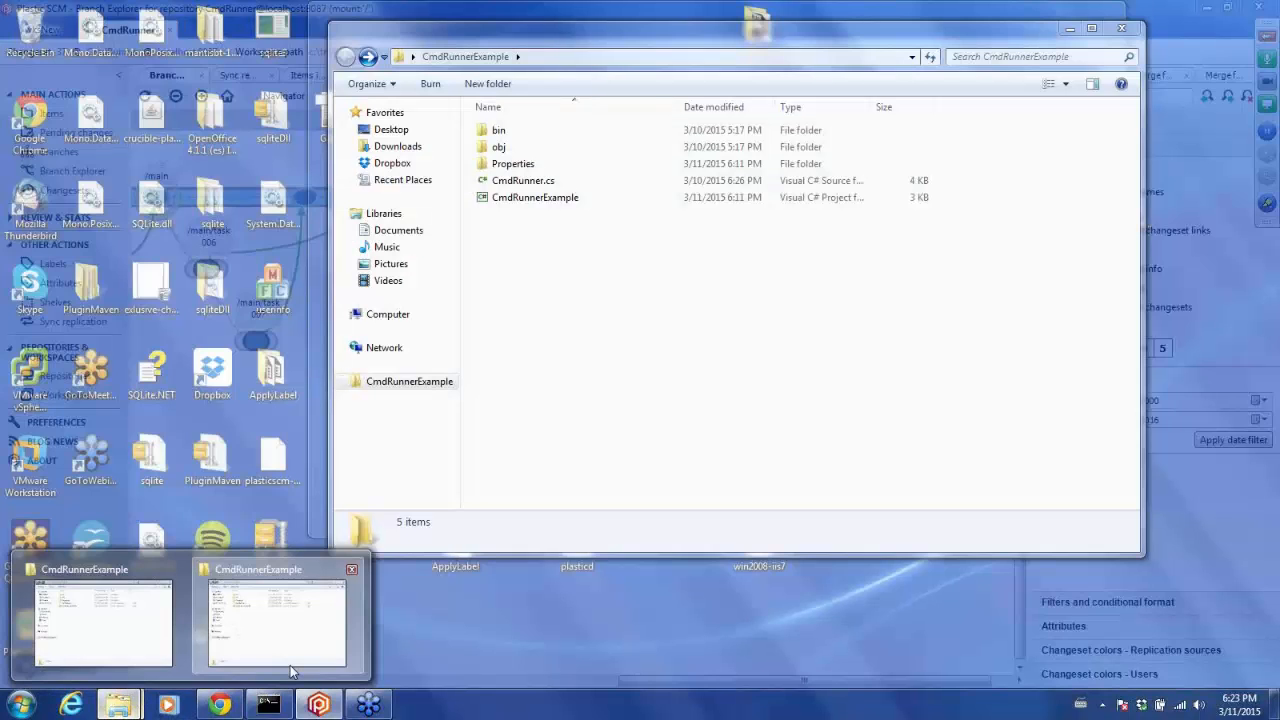
click(293, 672)
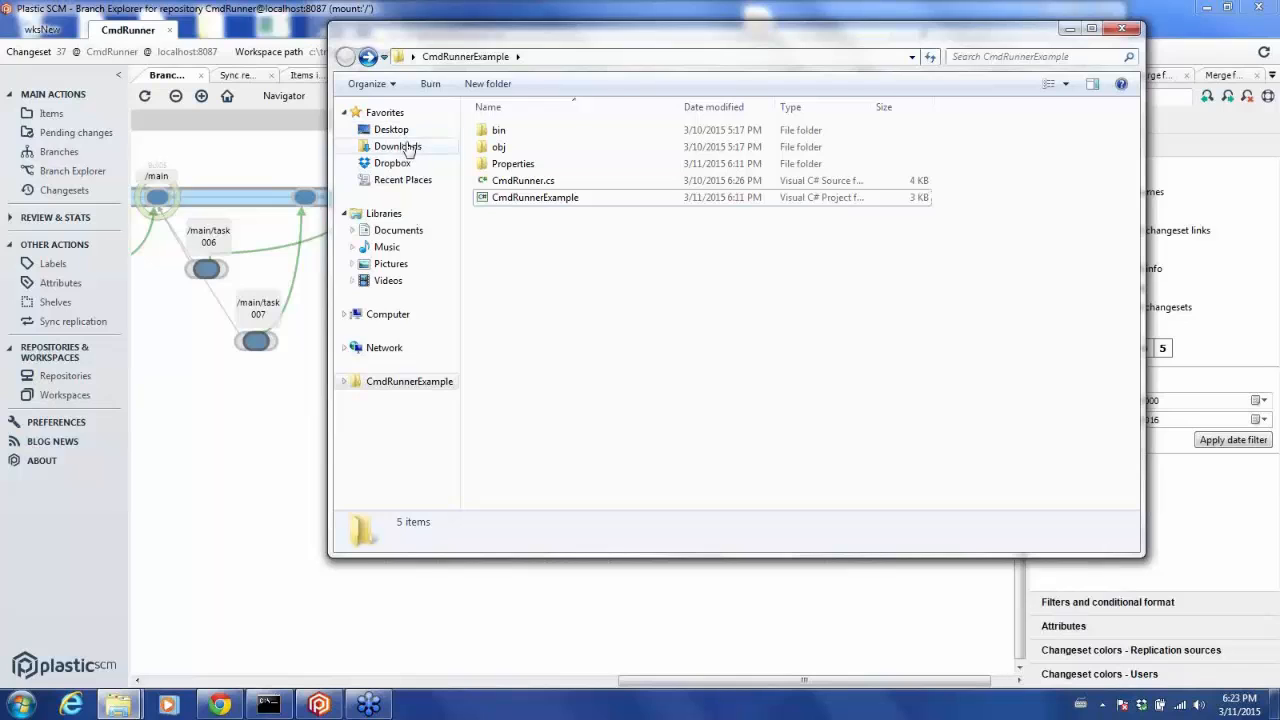
click(385, 314)
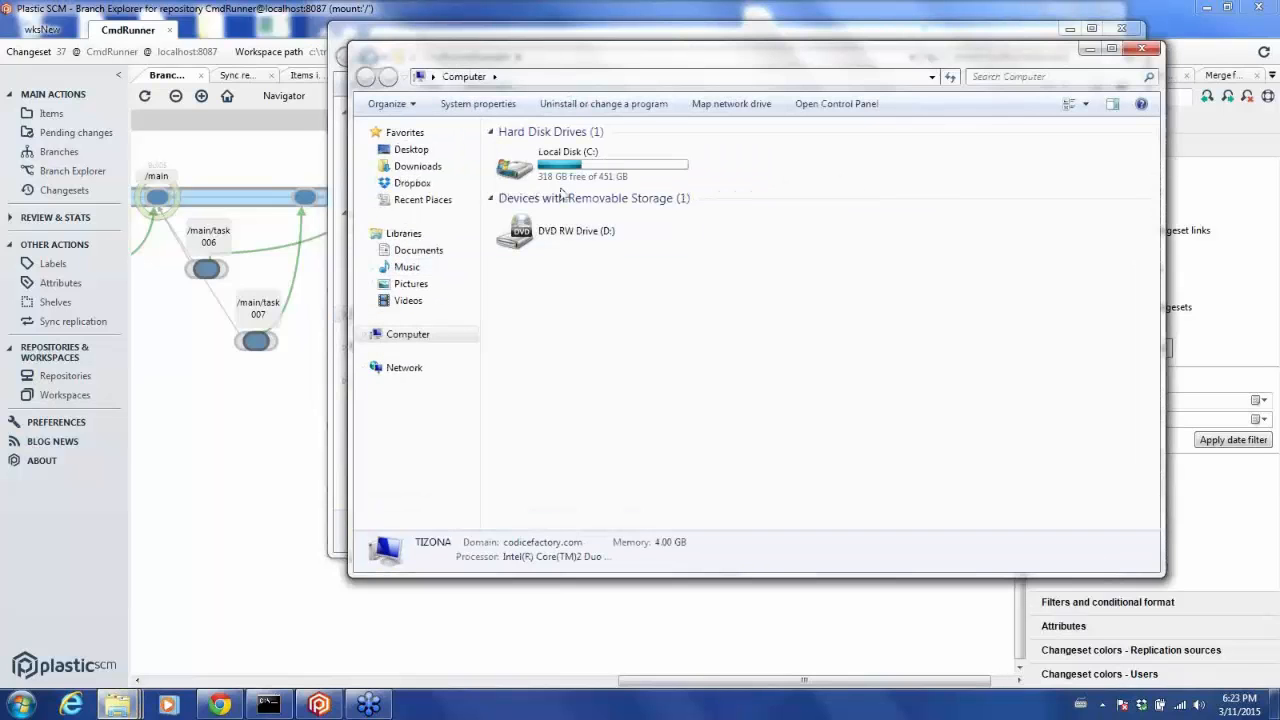
click(563, 175)
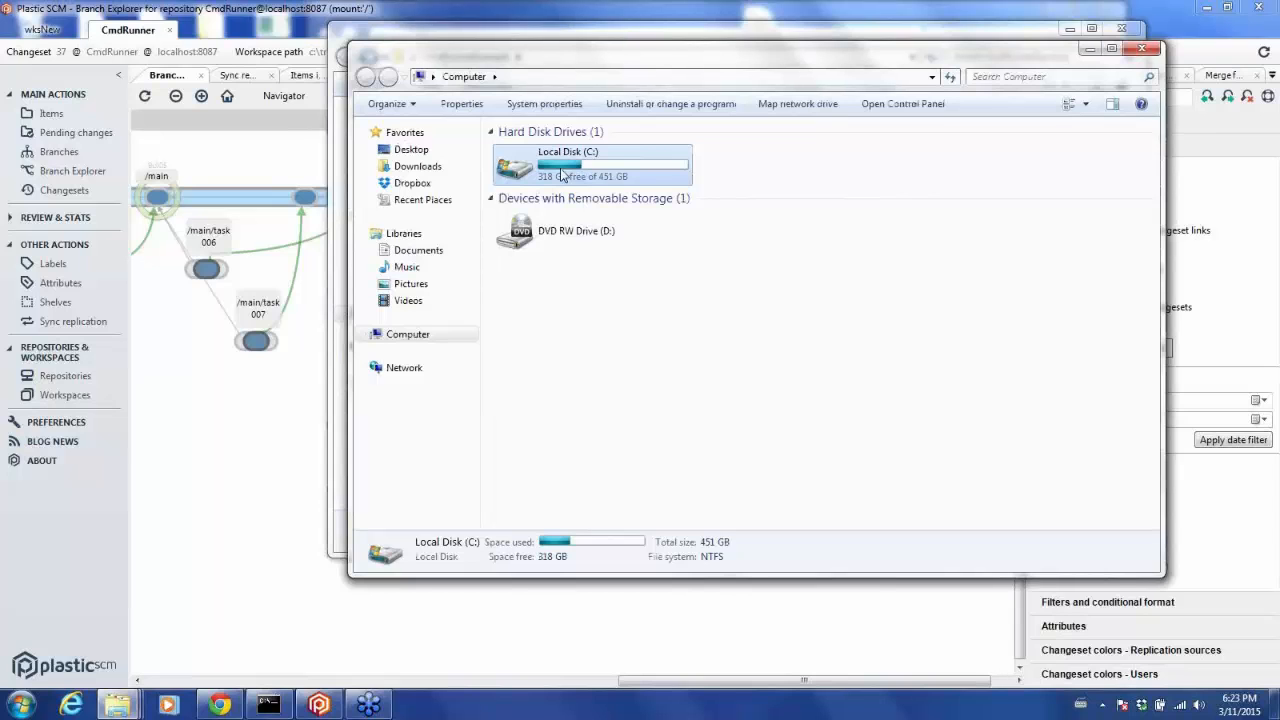
double_click(563, 175)
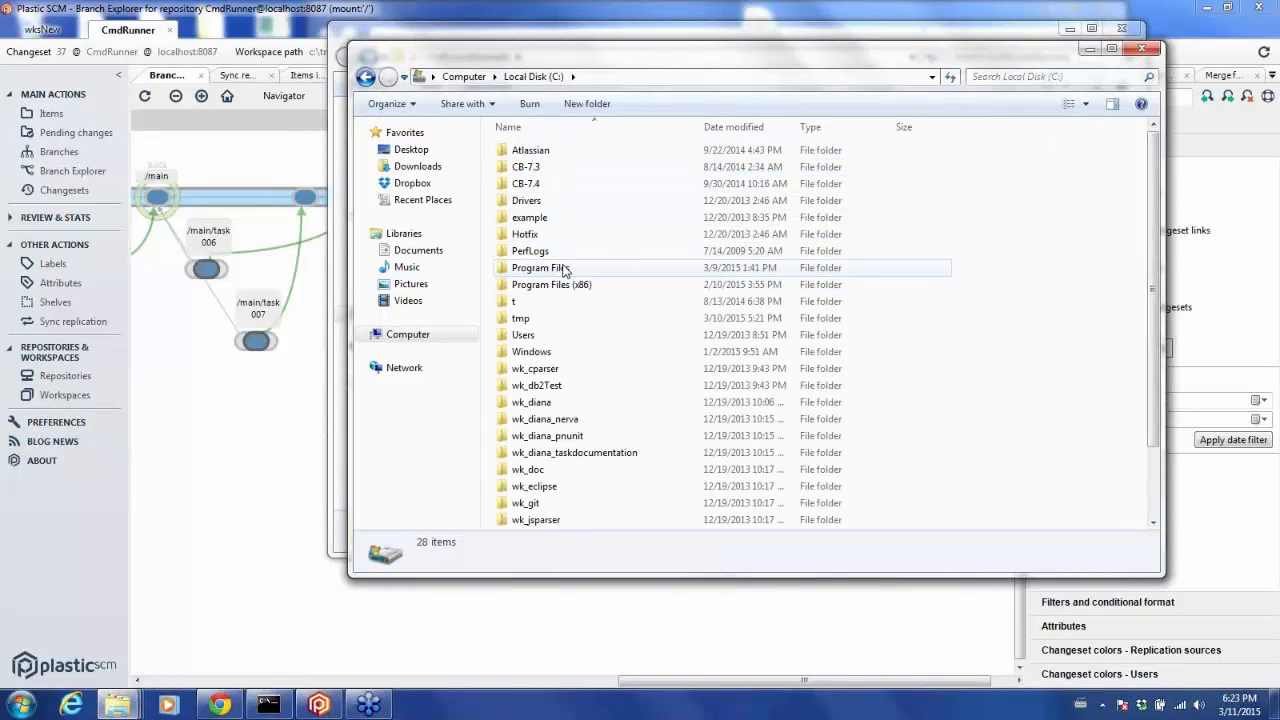
double_click(563, 271)
click(550, 303)
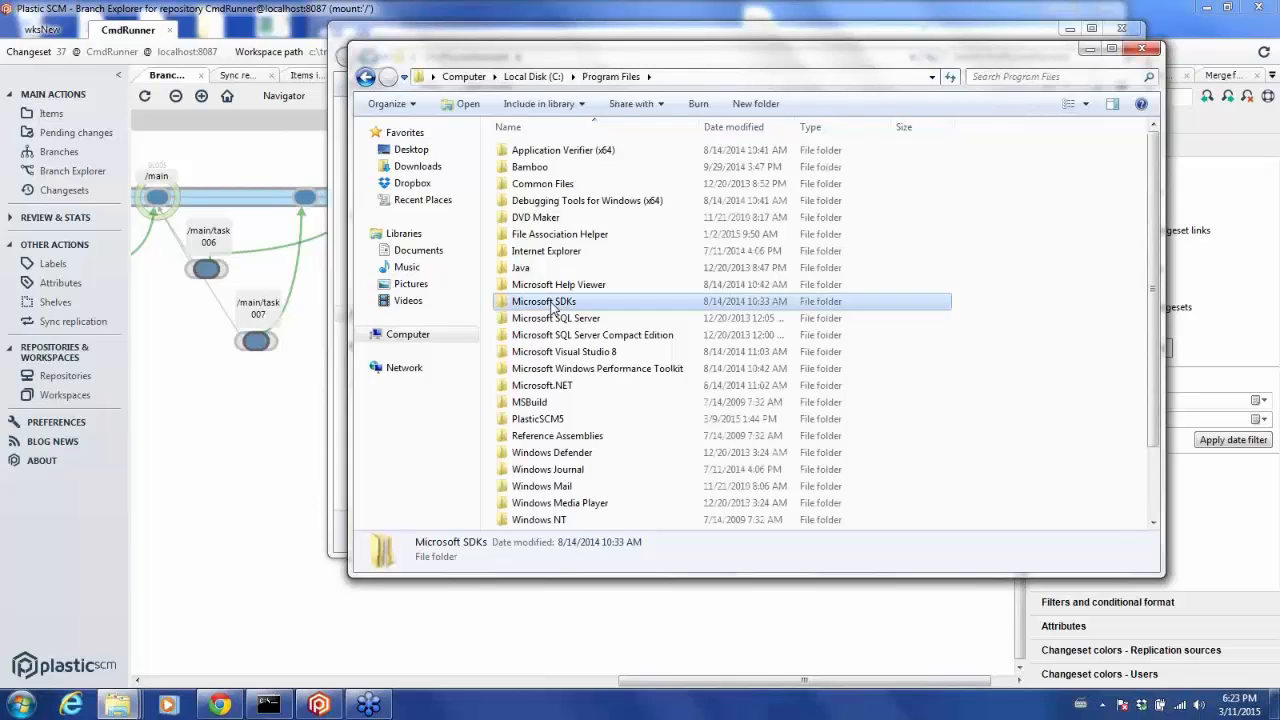
key(p)
key(Return)
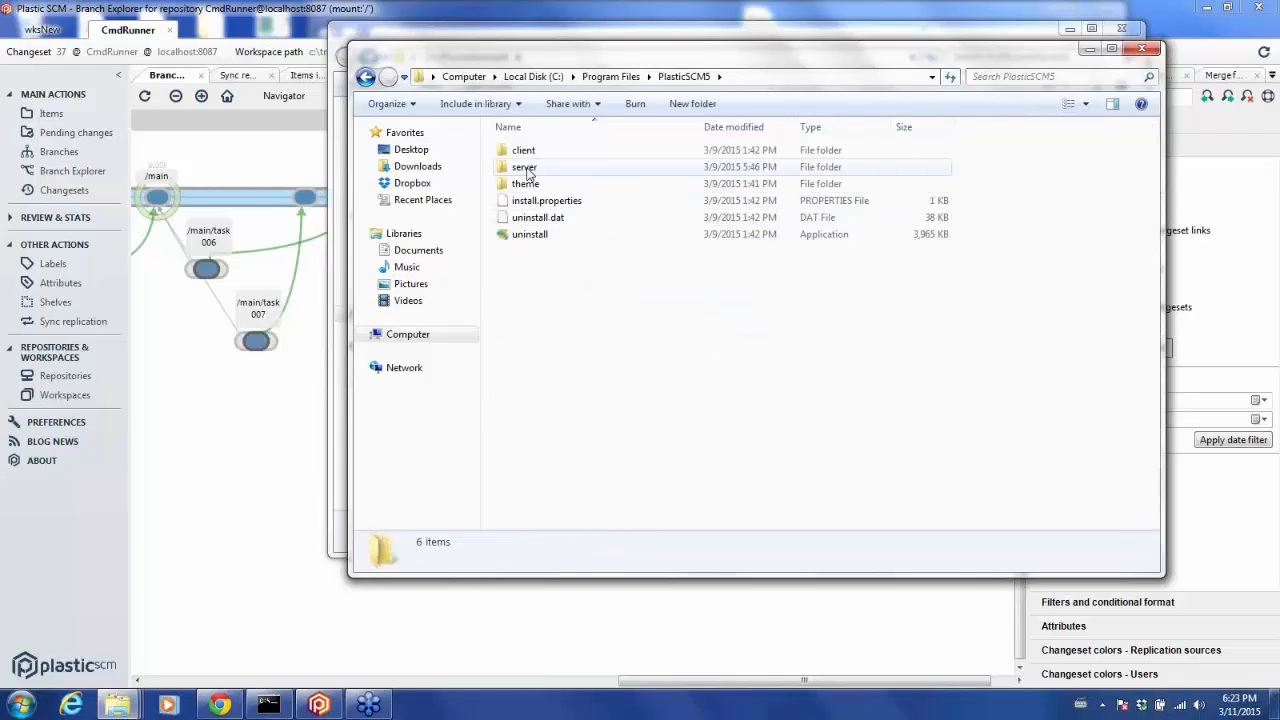
double_click(523, 152)
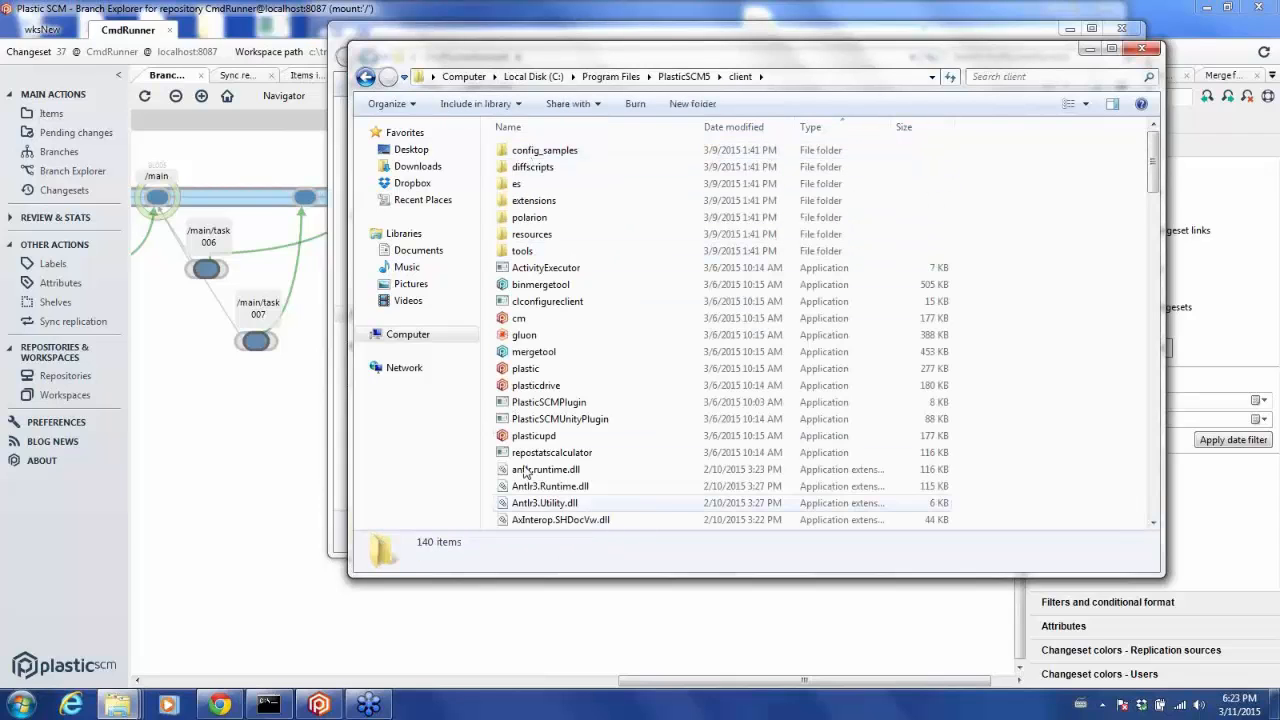
click(537, 341)
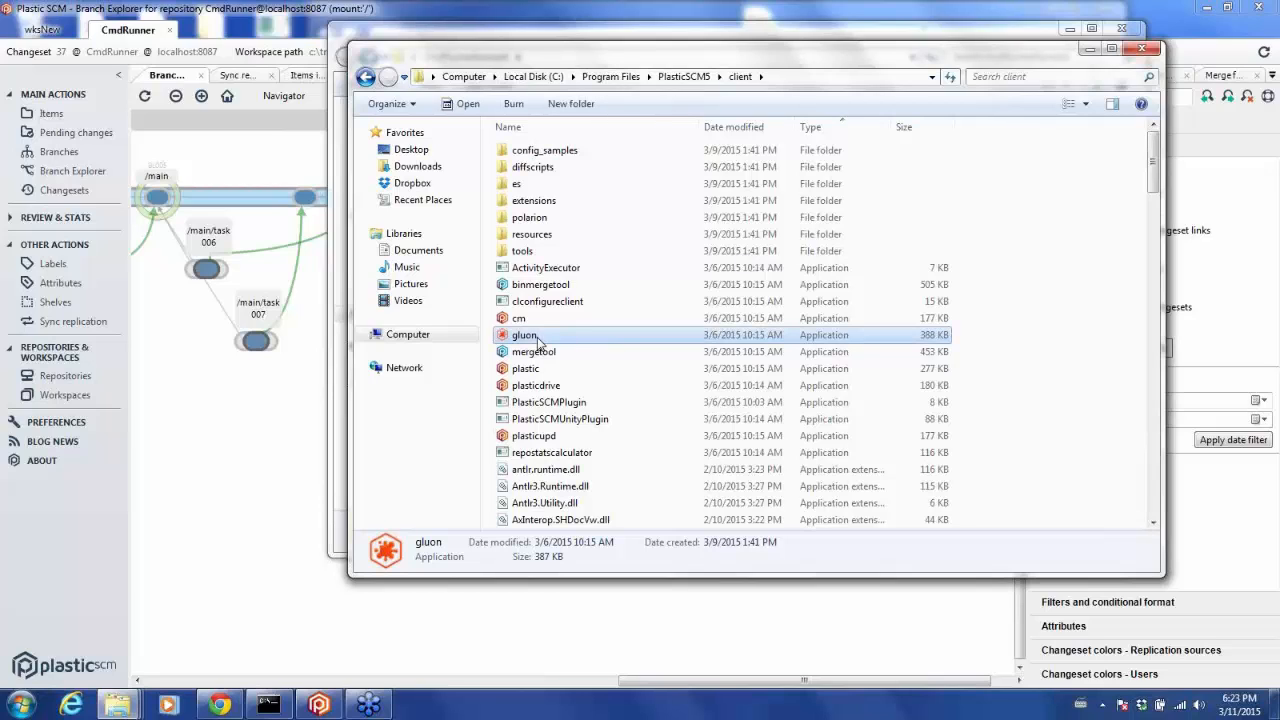
double_click(530, 335)
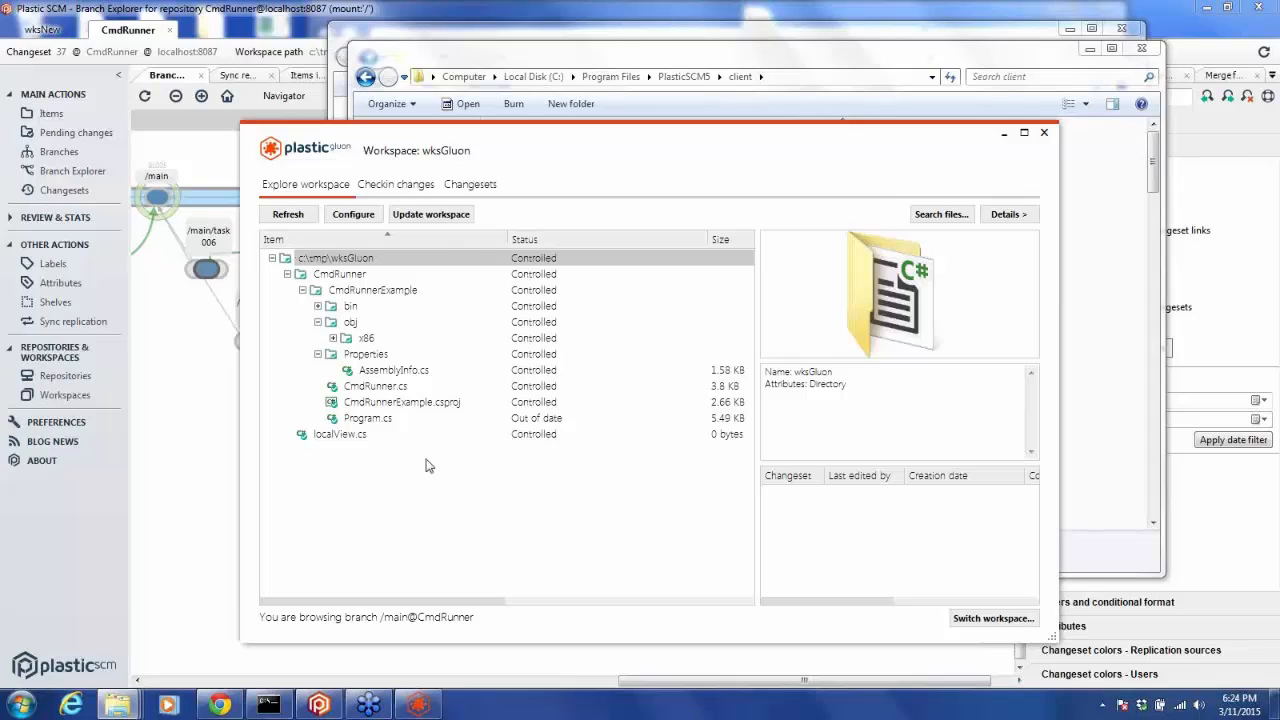
click(352, 214)
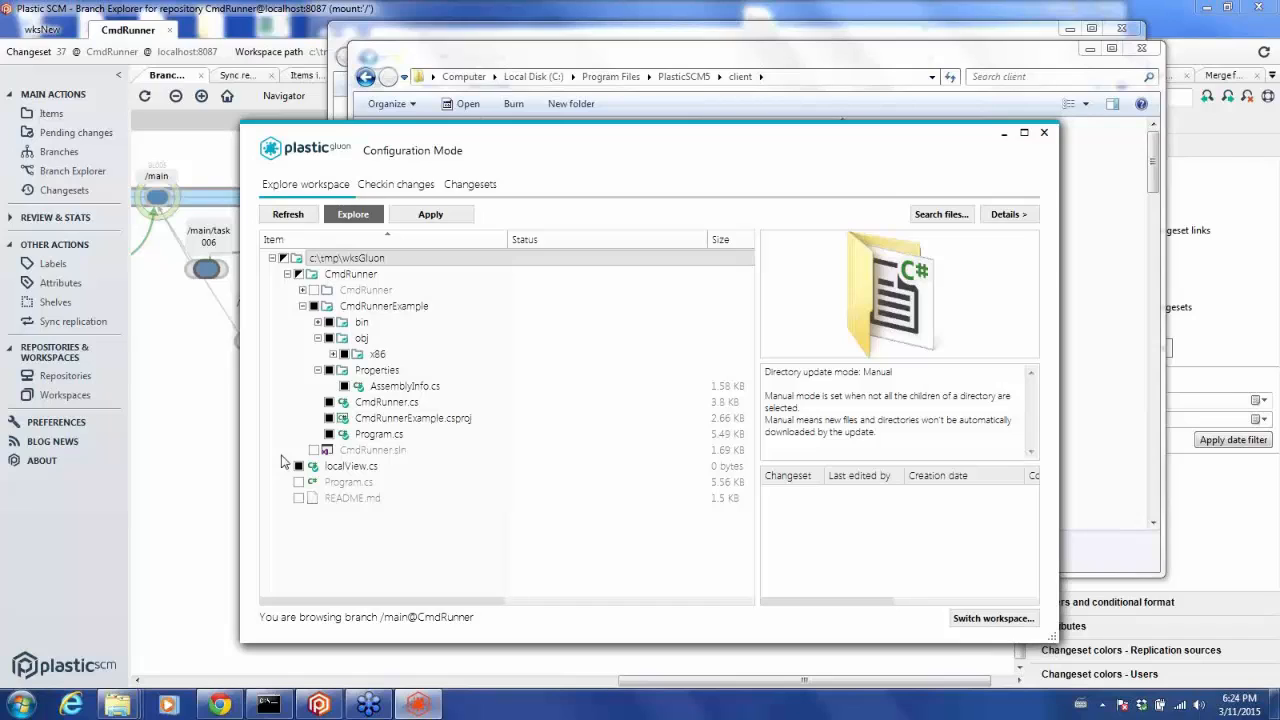
click(303, 308)
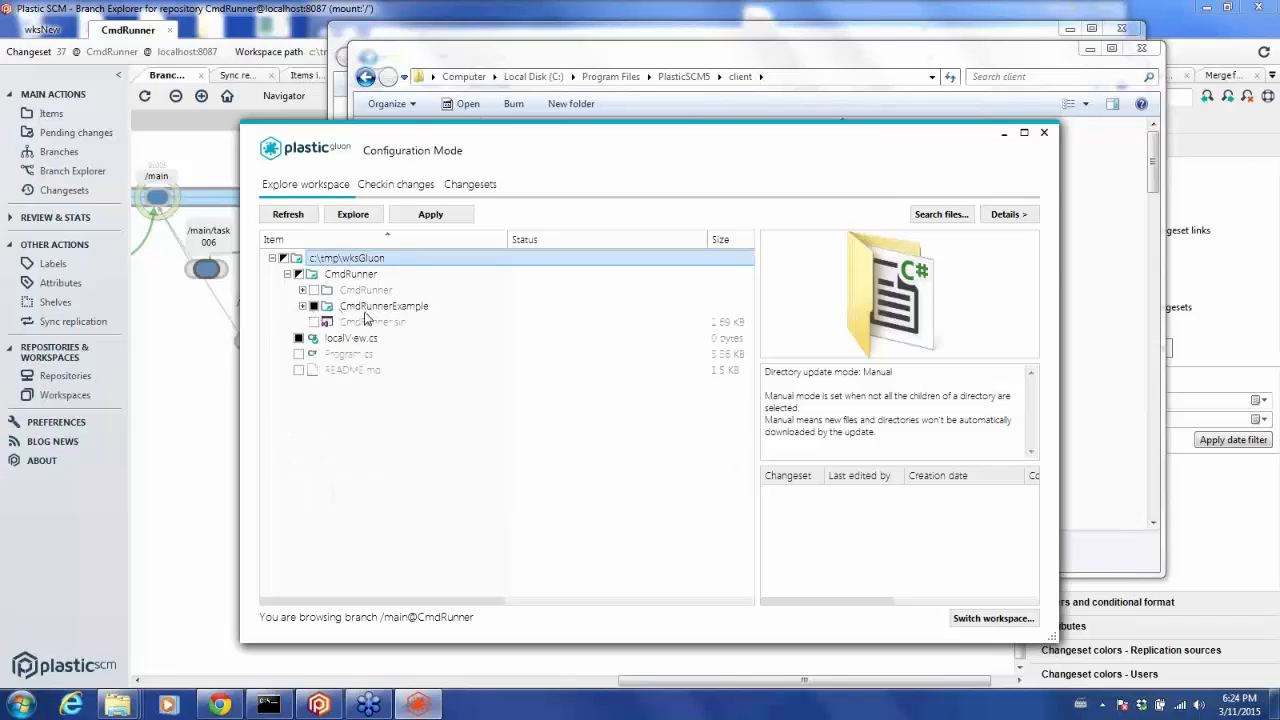
click(303, 306)
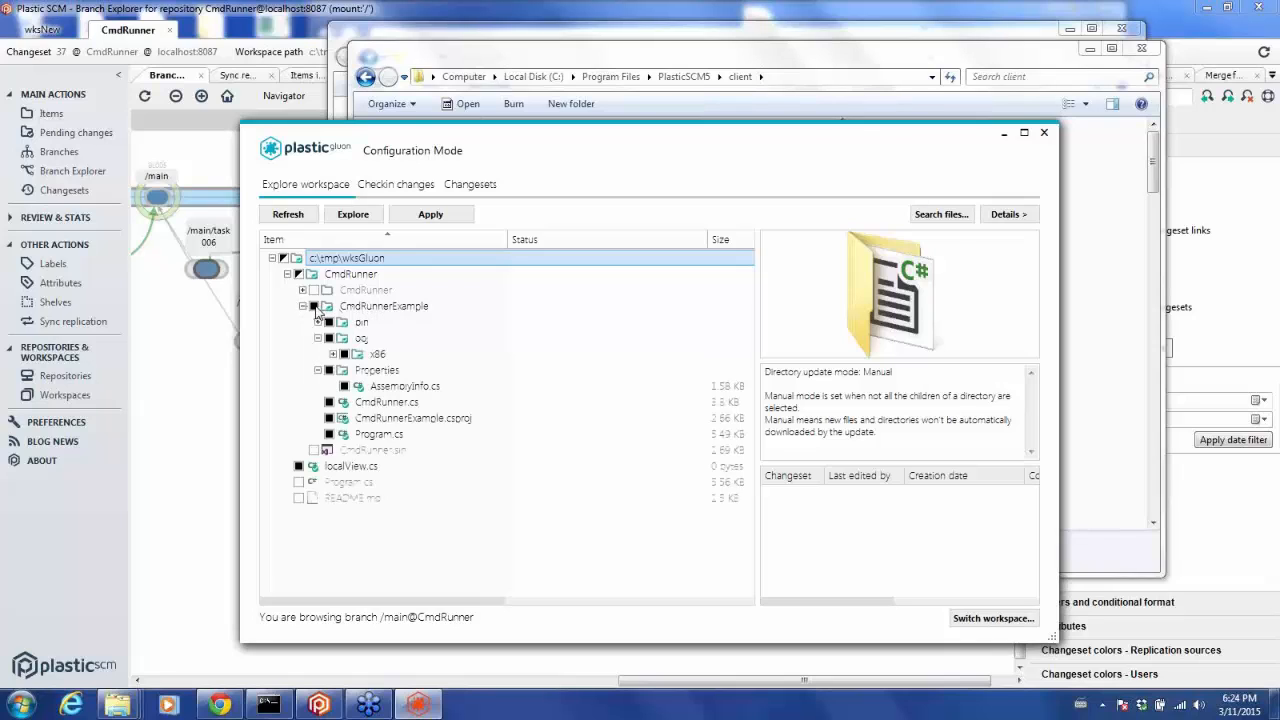
click(315, 307)
click(315, 307)
click(436, 218)
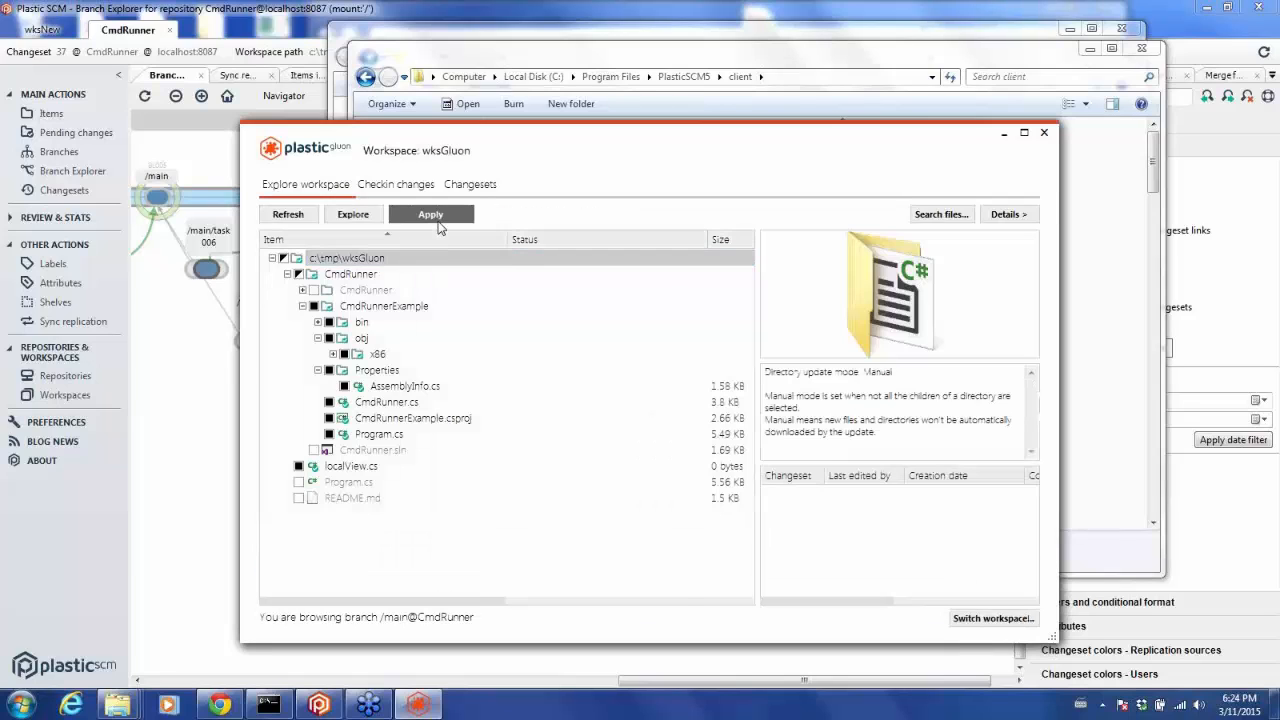
click(287, 275)
click(287, 274)
click(302, 290)
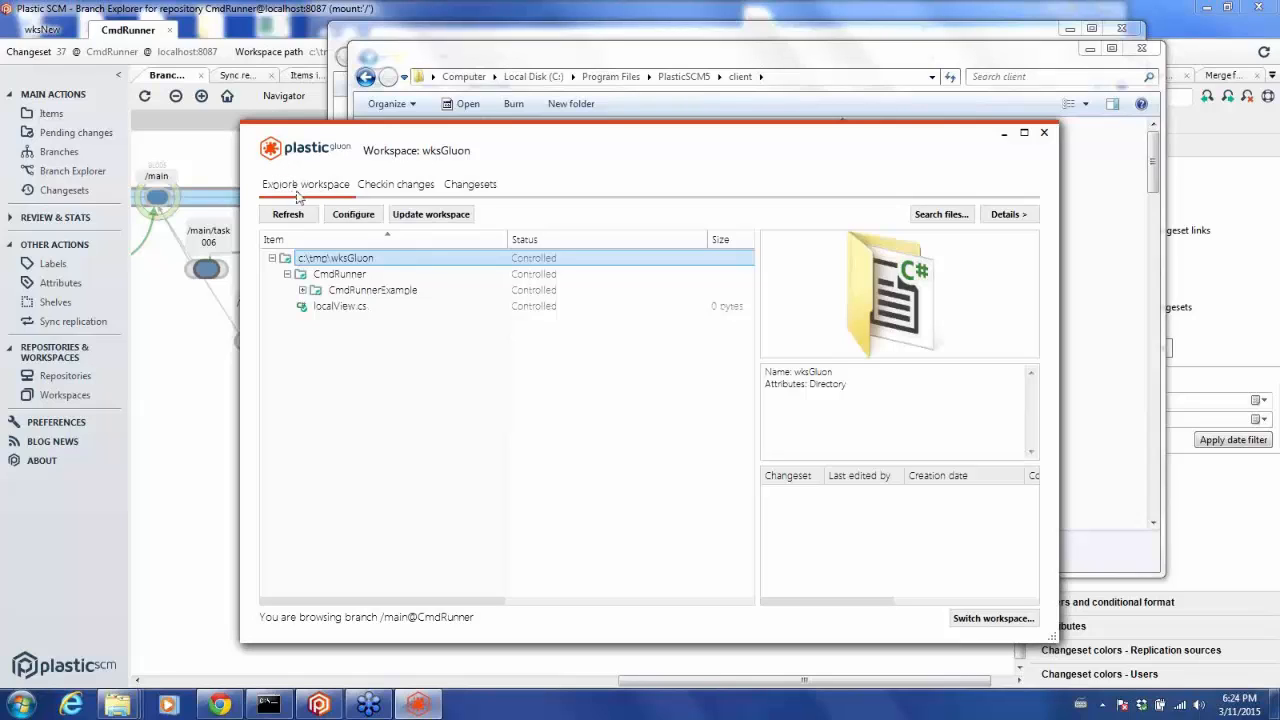
click(389, 189)
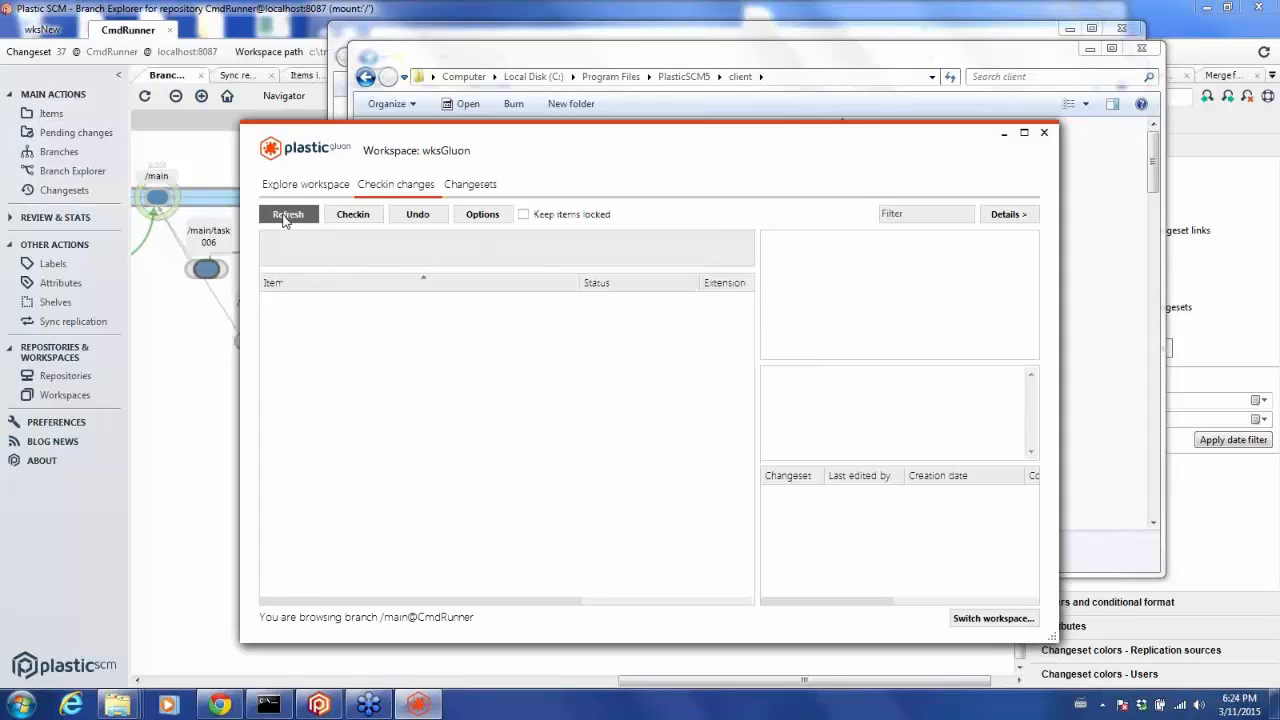
click(462, 188)
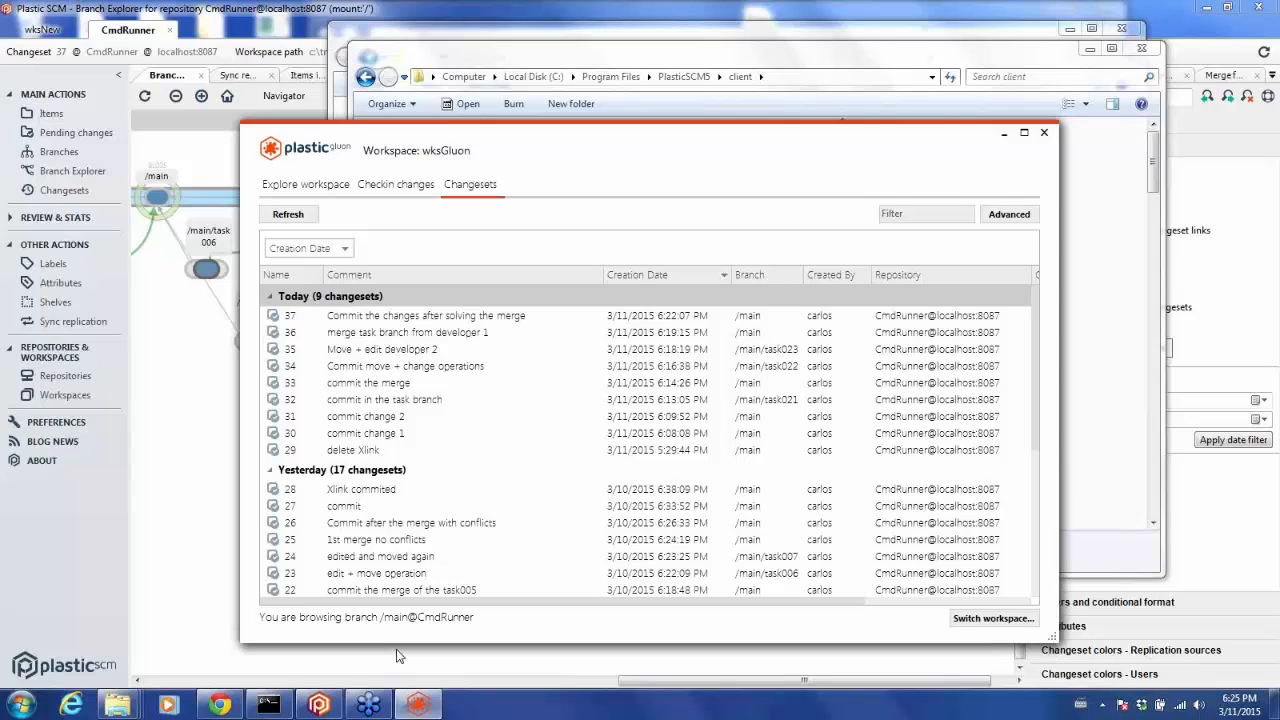
Close Gluon and the open Explorer windows.
click(1004, 131)
drag(948, 58, 572, 238)
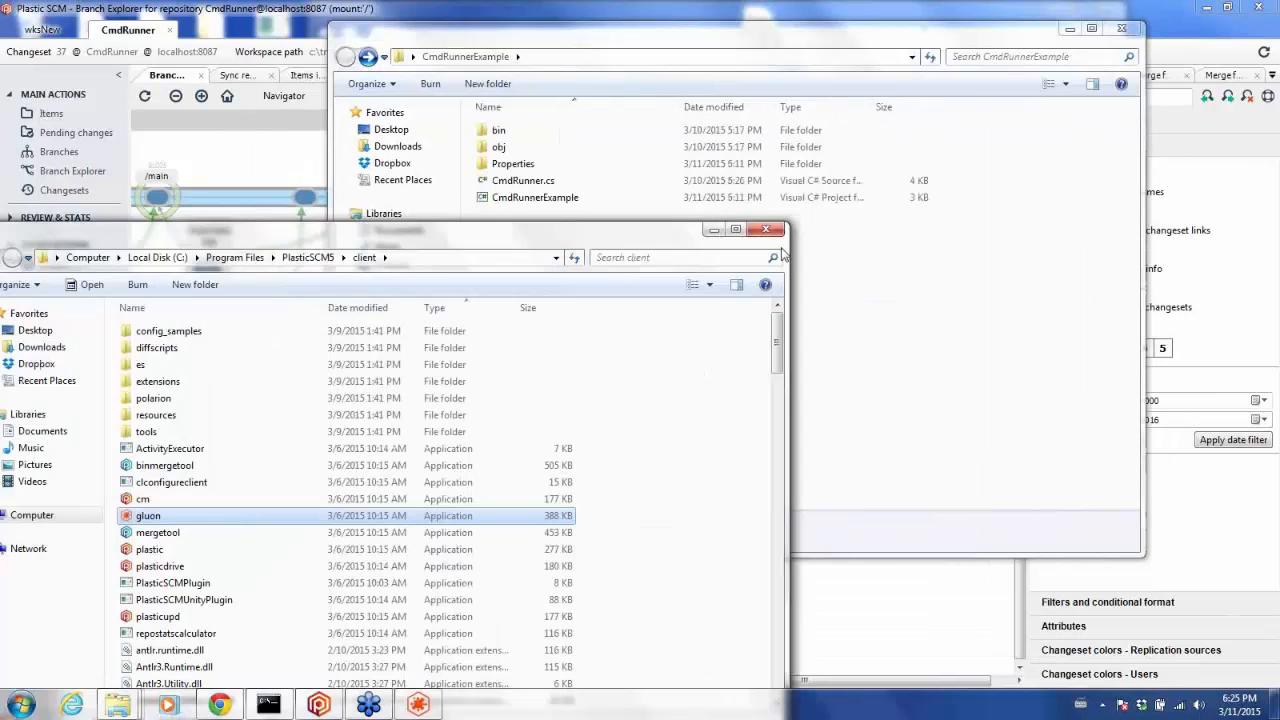
click(779, 232)
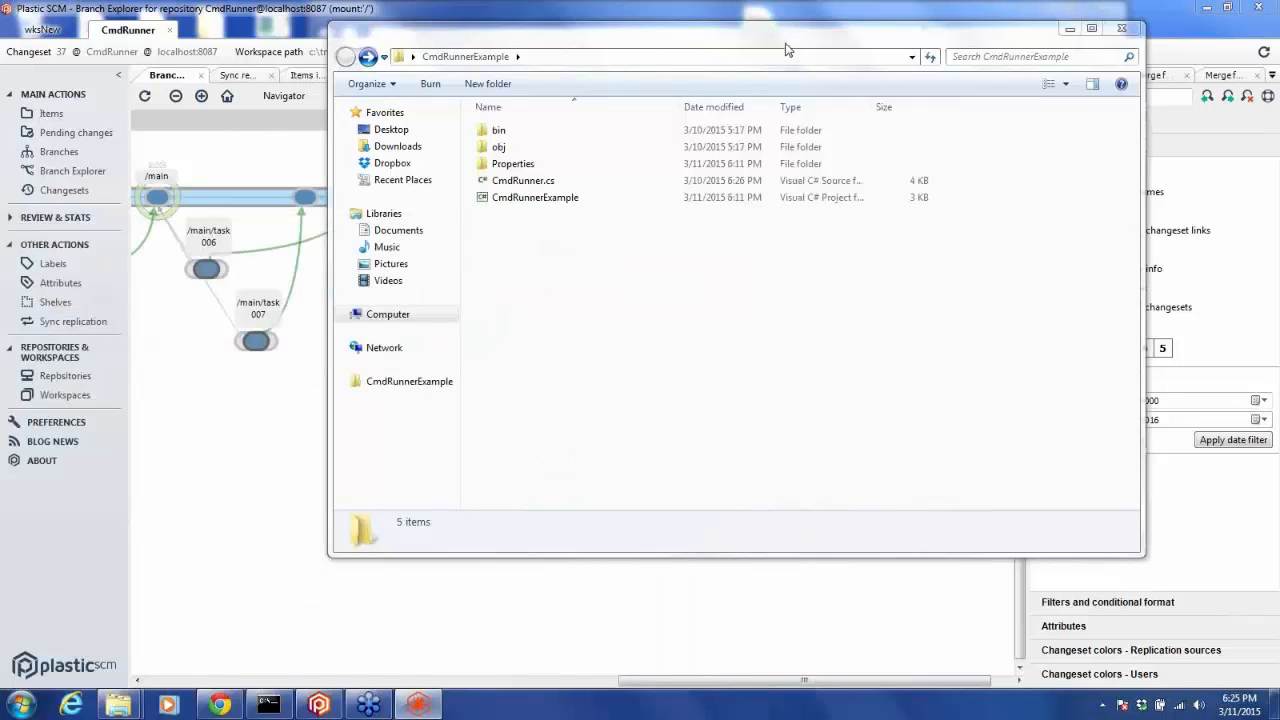
drag(786, 50, 506, 272)
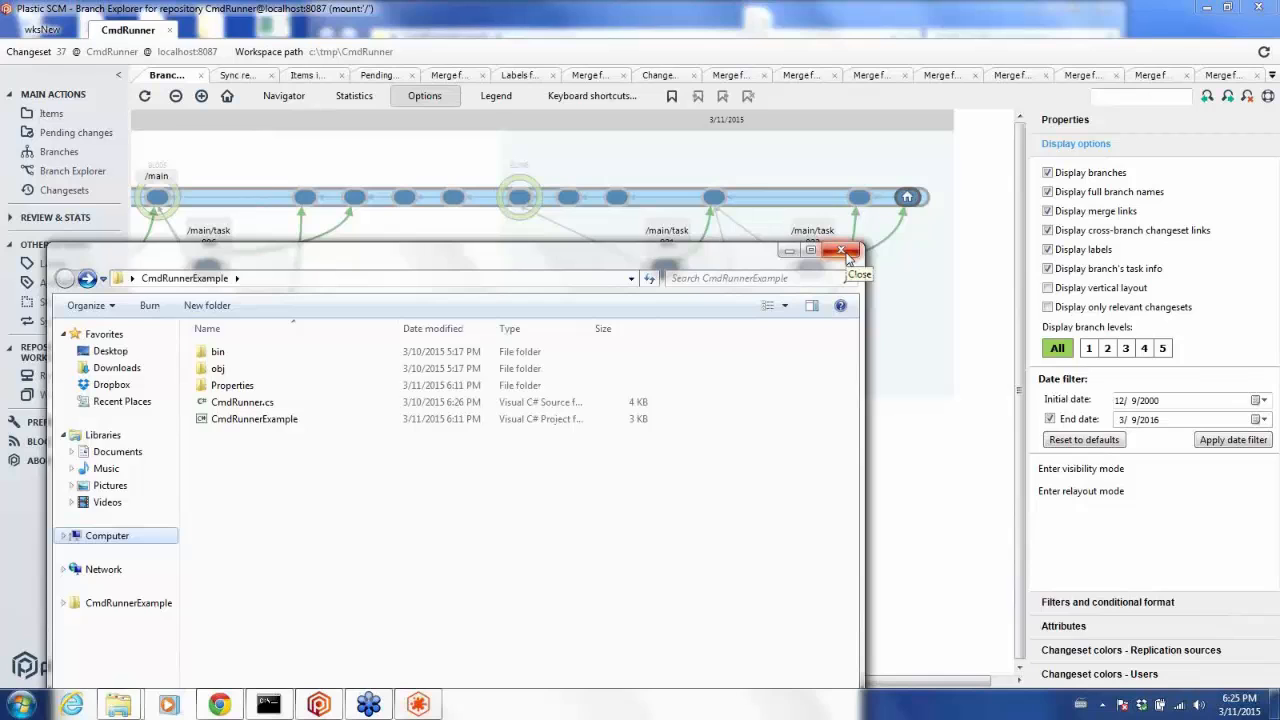
click(848, 258)
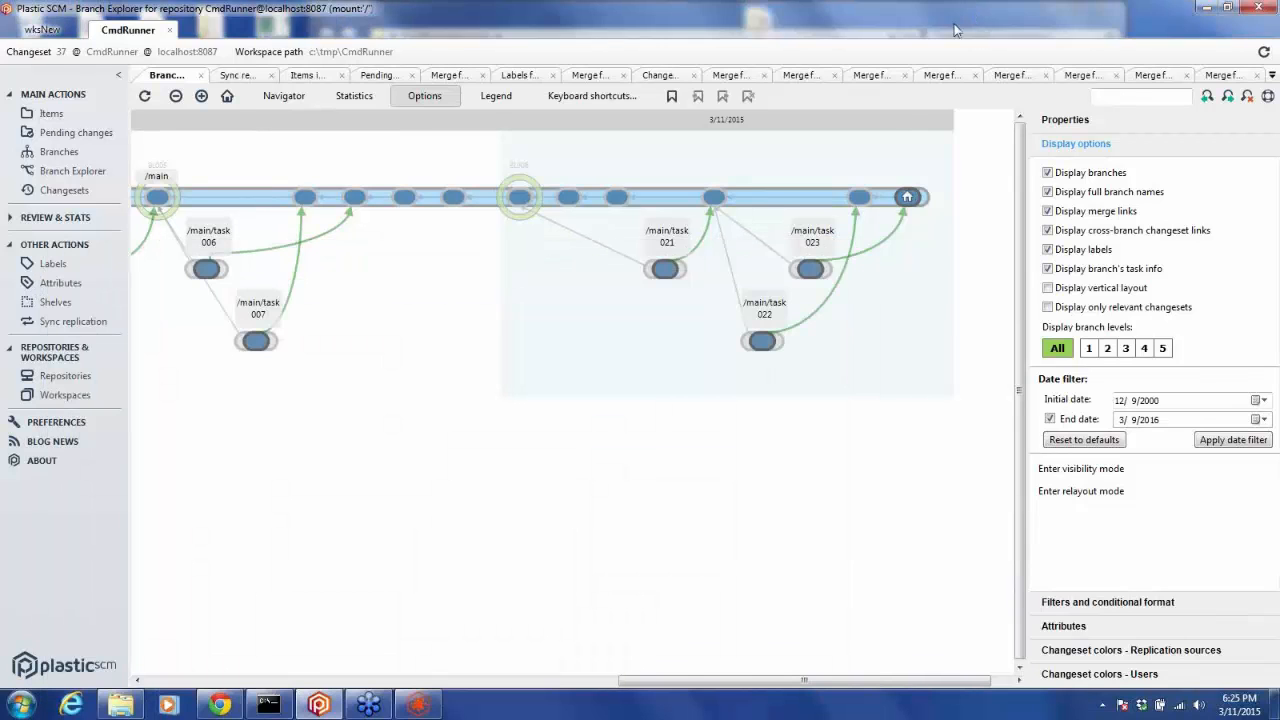
drag(977, 34, 567, 360)
click(819, 341)
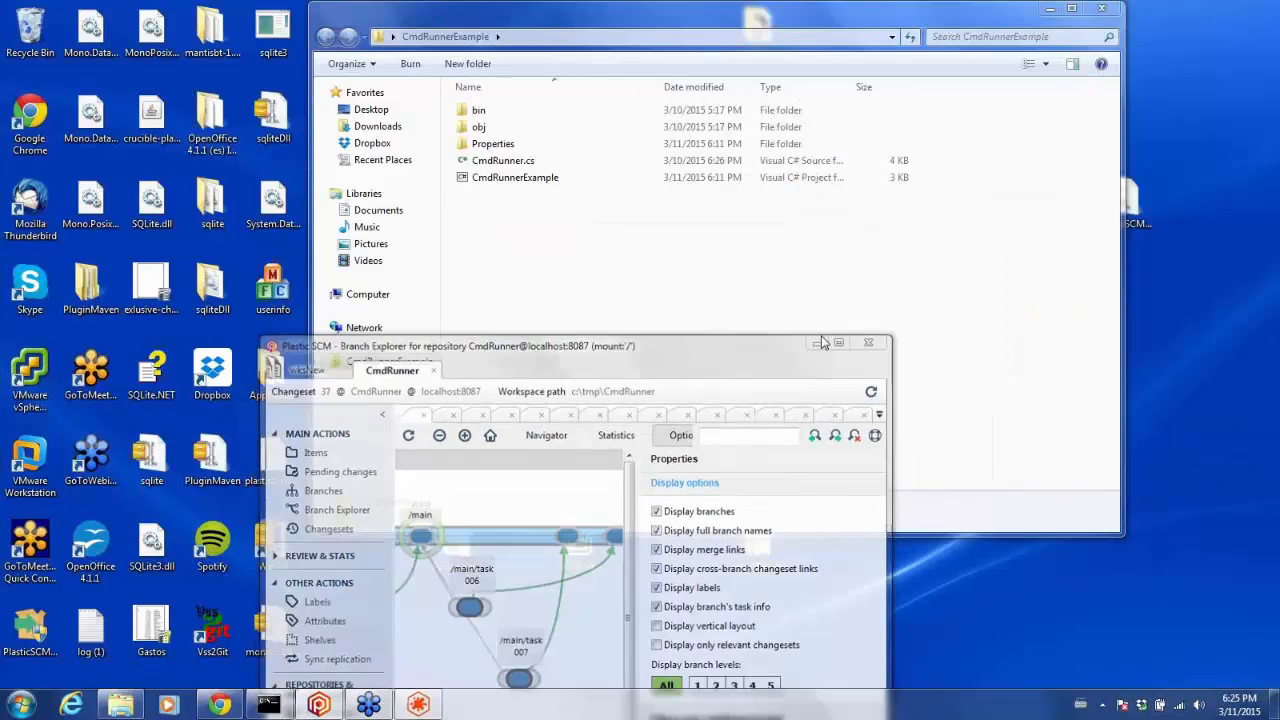
click(370, 708)
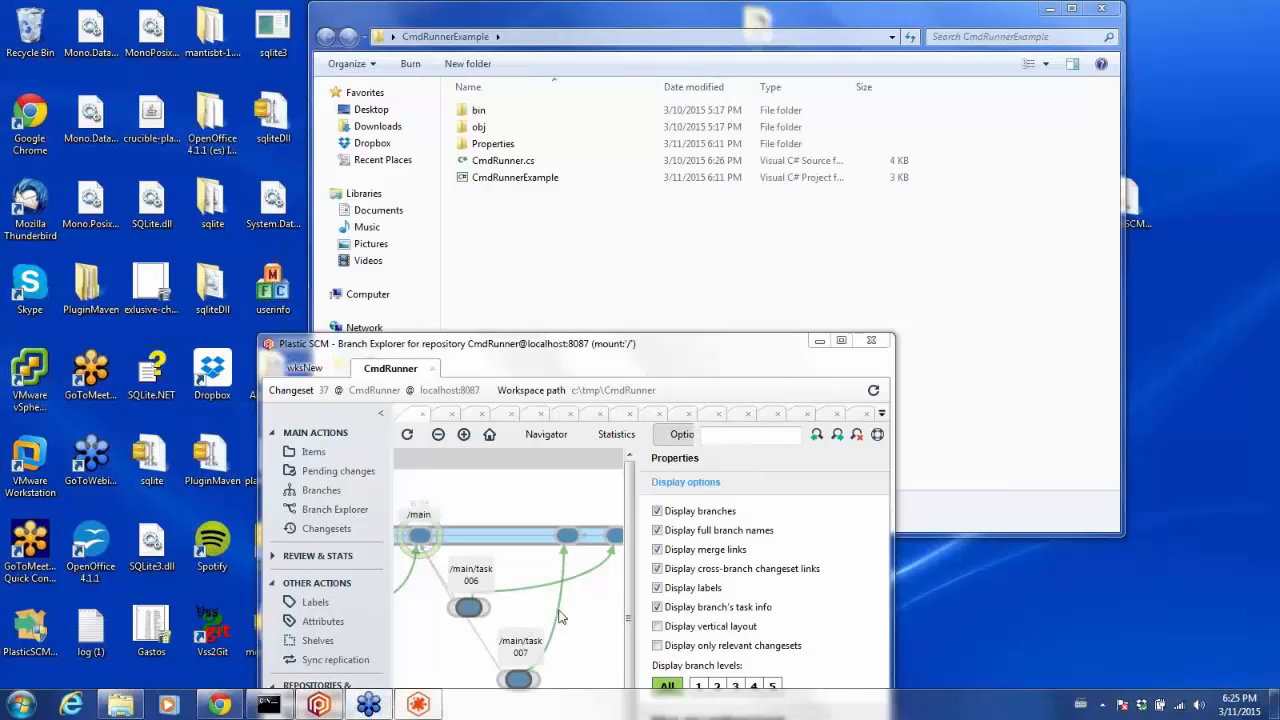
click(1166, 350)
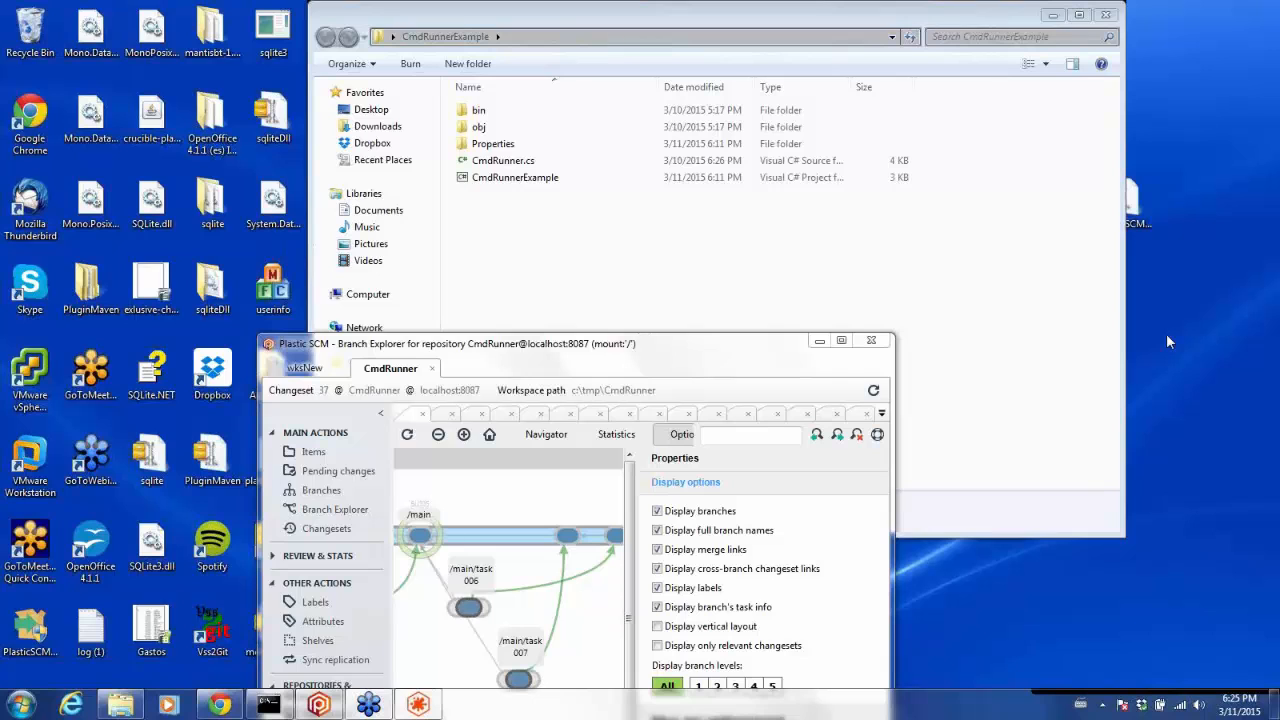
click(912, 254)
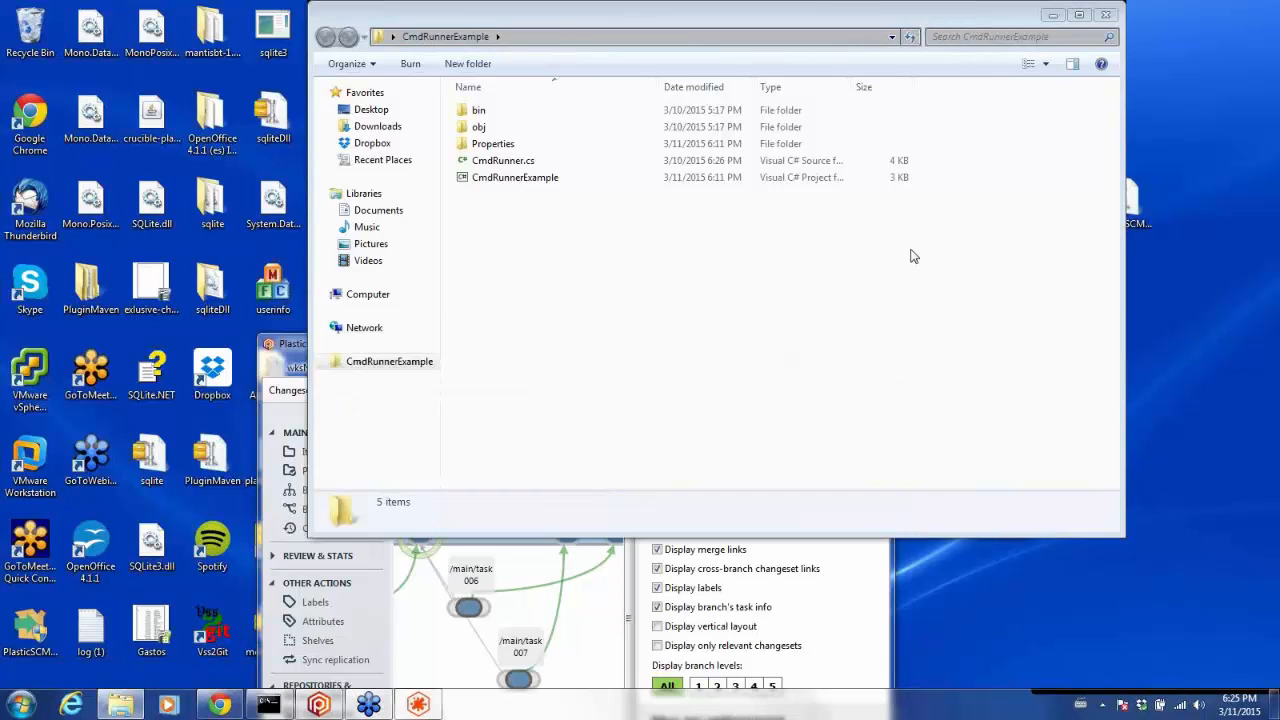
drag(911, 22, 599, 208)
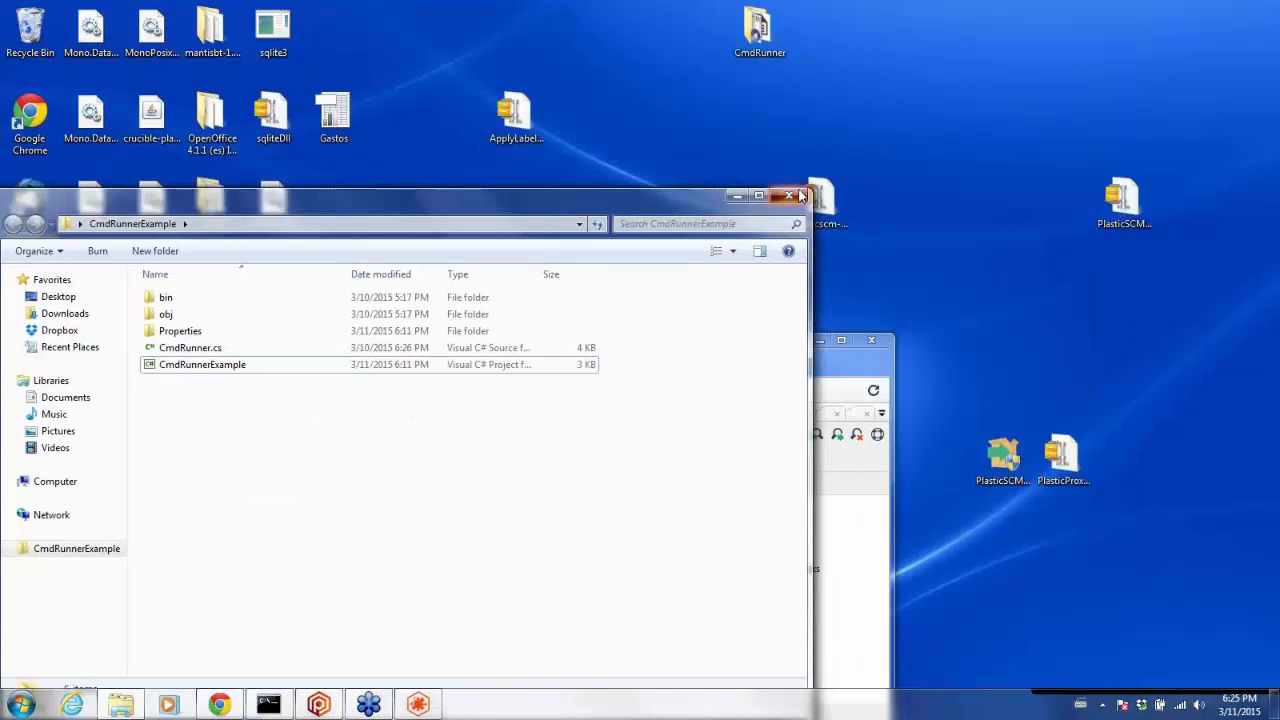
click(794, 200)
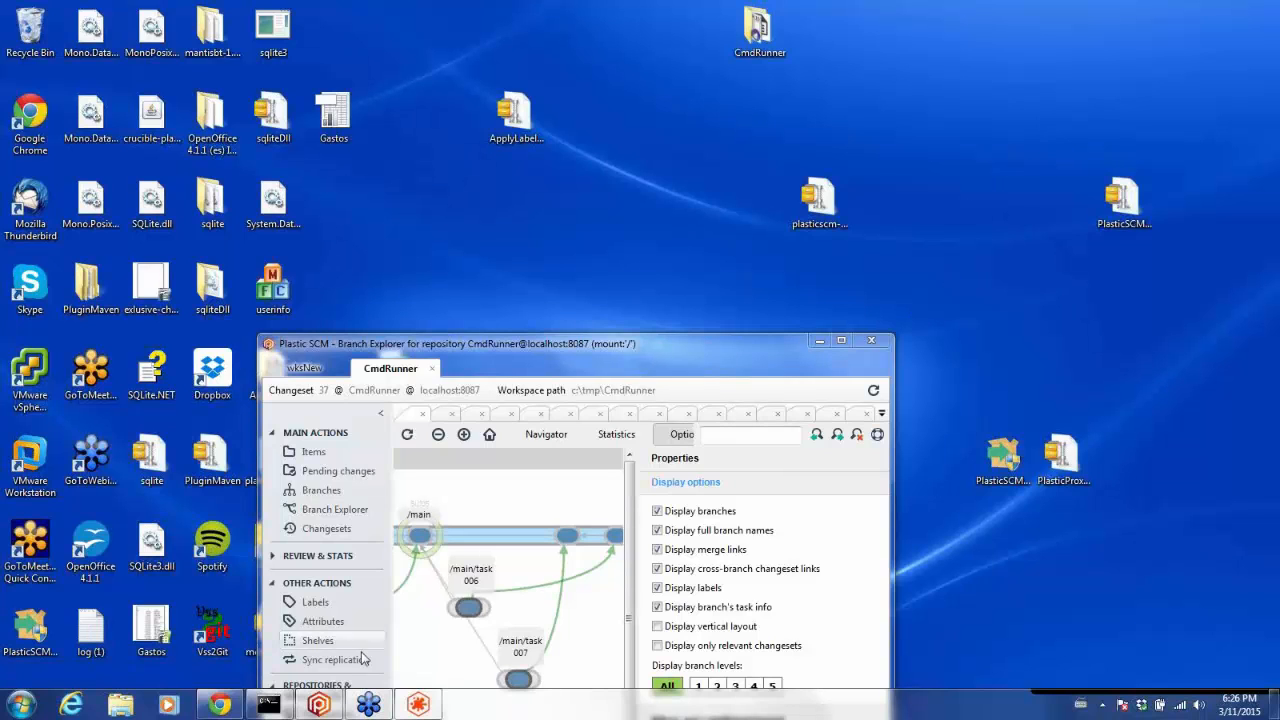
click(318, 705)
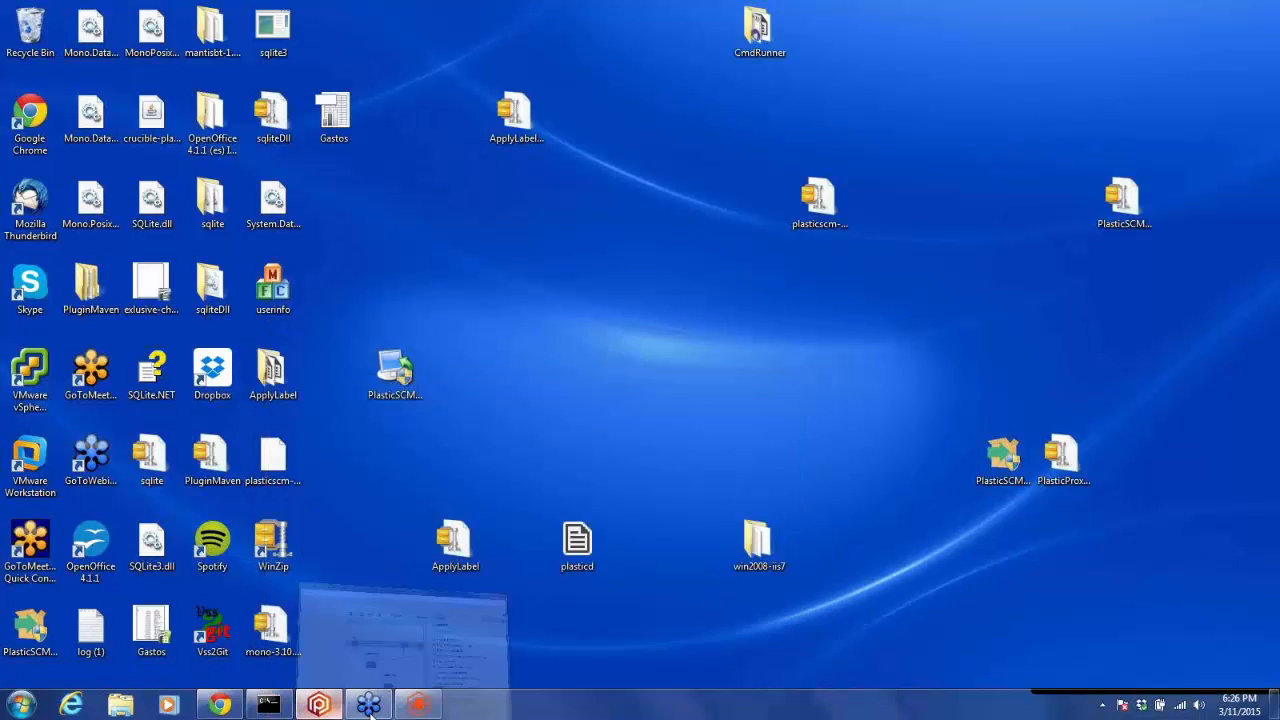
click(318, 705)
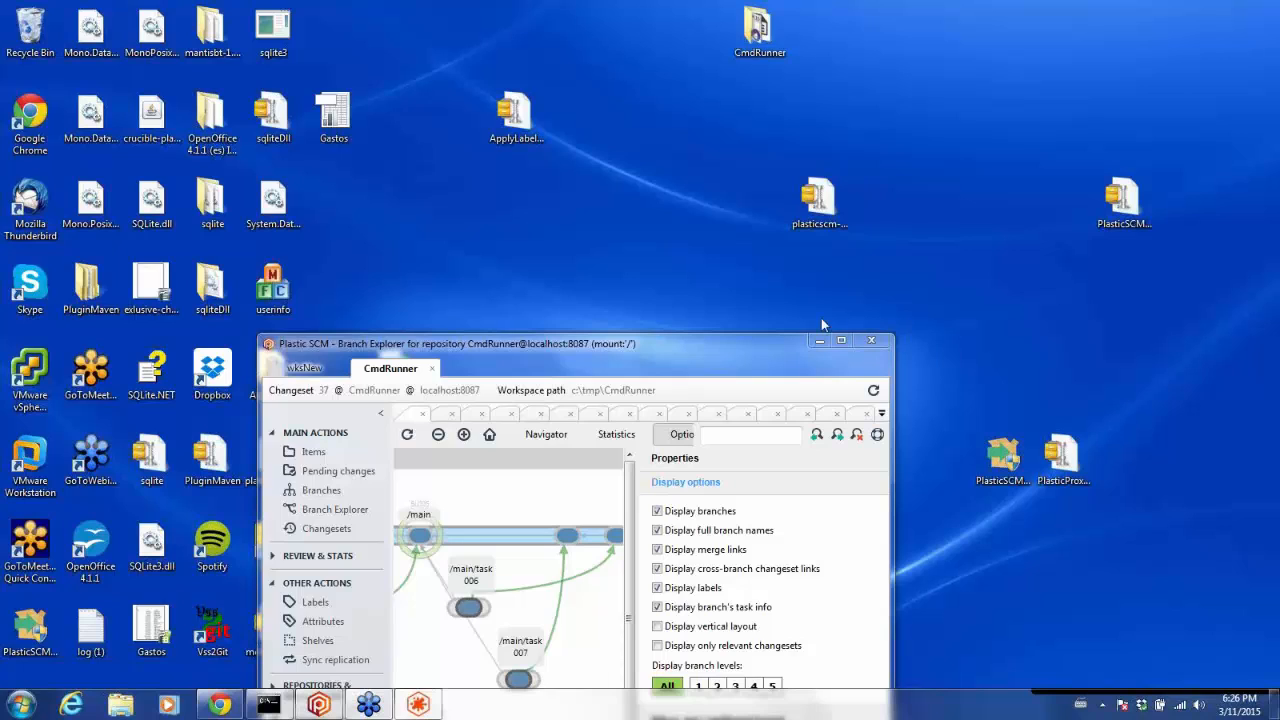
click(821, 345)
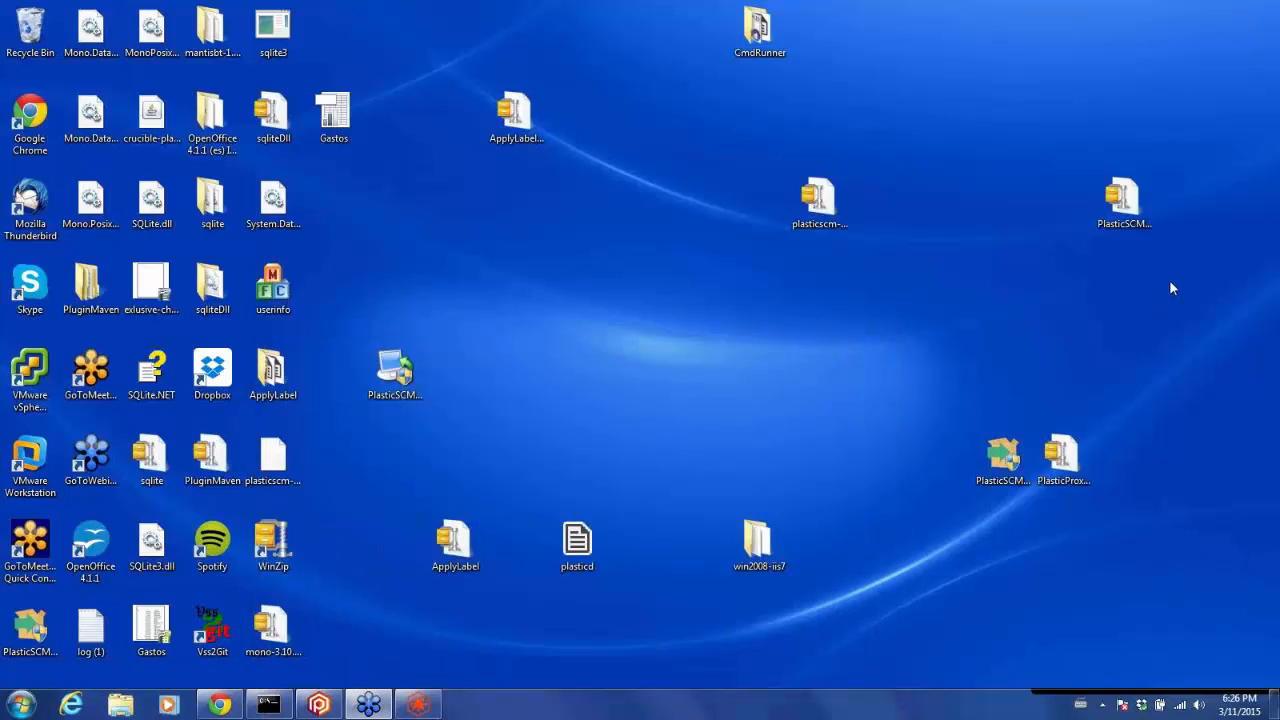